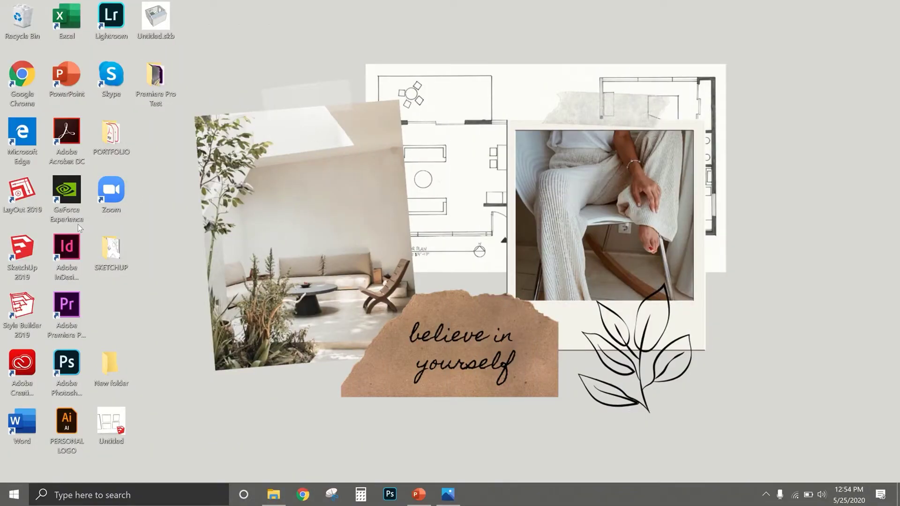
# Launch SketchUp and create a new model from the Architectural template in inches.
pyautogui.click(24, 256)
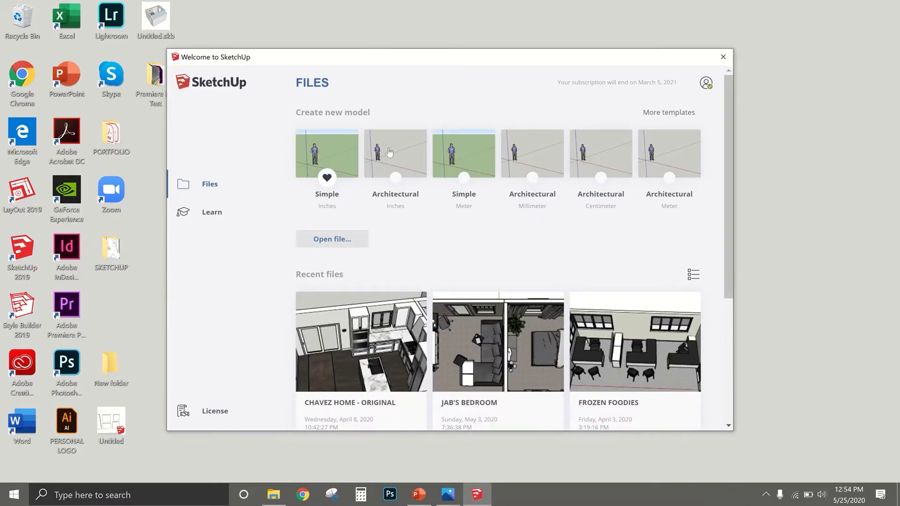
pyautogui.click(388, 146)
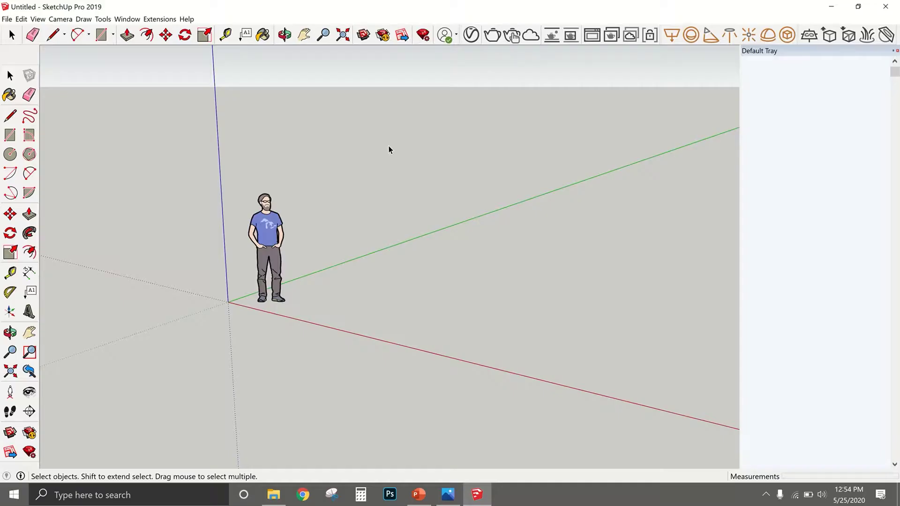
# Delete the default human scale figure beside the origin.
pyautogui.scroll(-2, 170, 231)
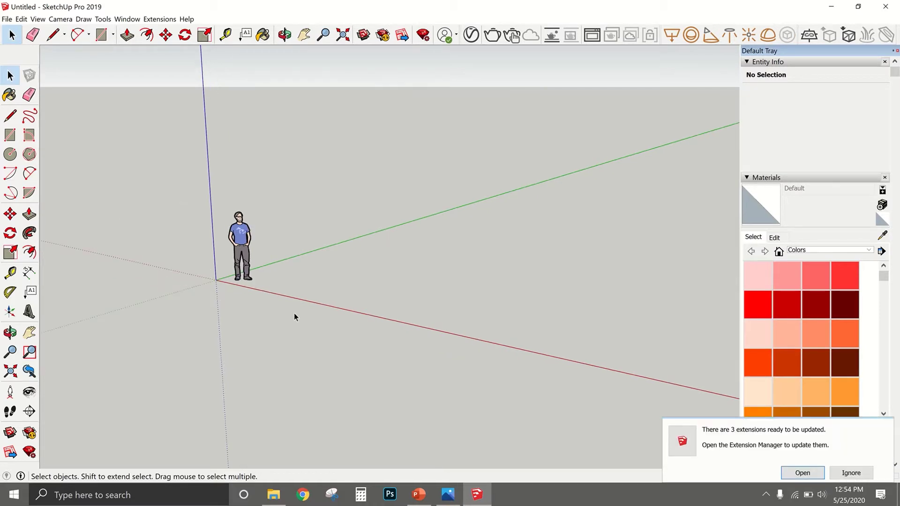
pyautogui.scroll(6, 294, 299)
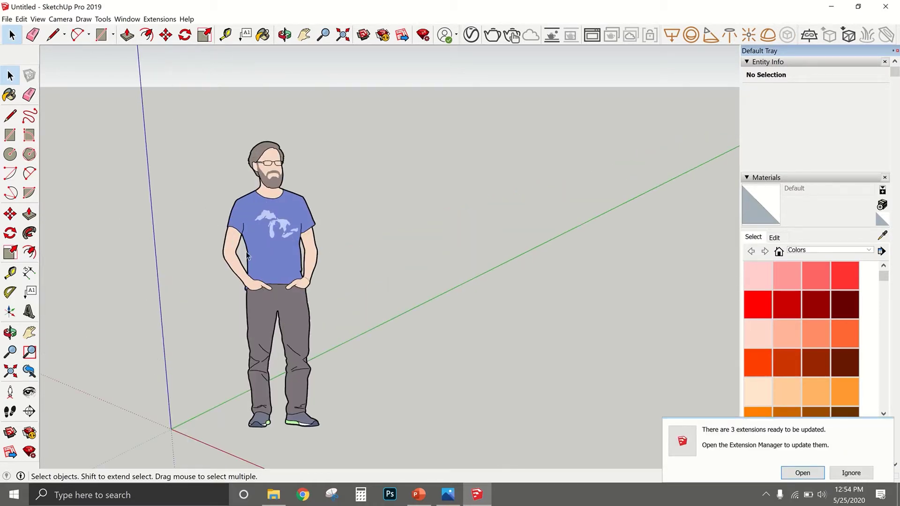
pyautogui.scroll(-3, 298, 256)
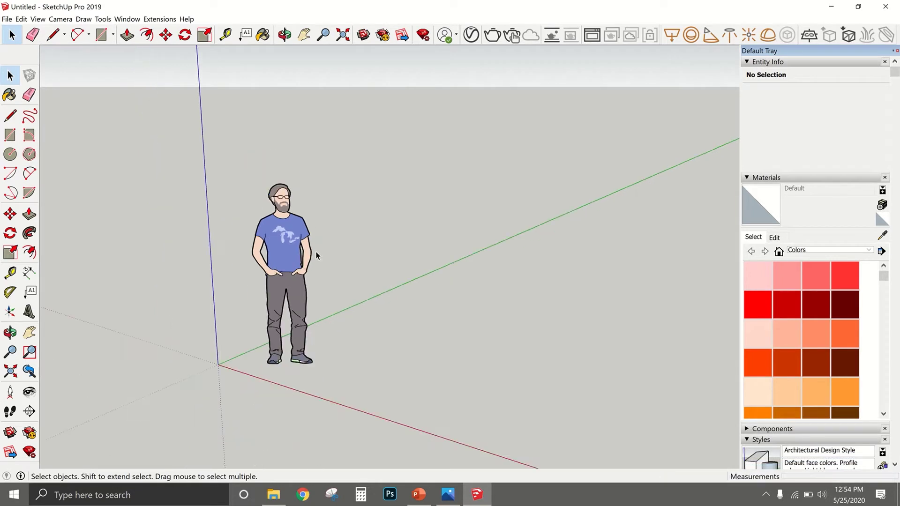
pyautogui.scroll(-2, 317, 256)
pyautogui.click(294, 244)
pyautogui.press('Delete')
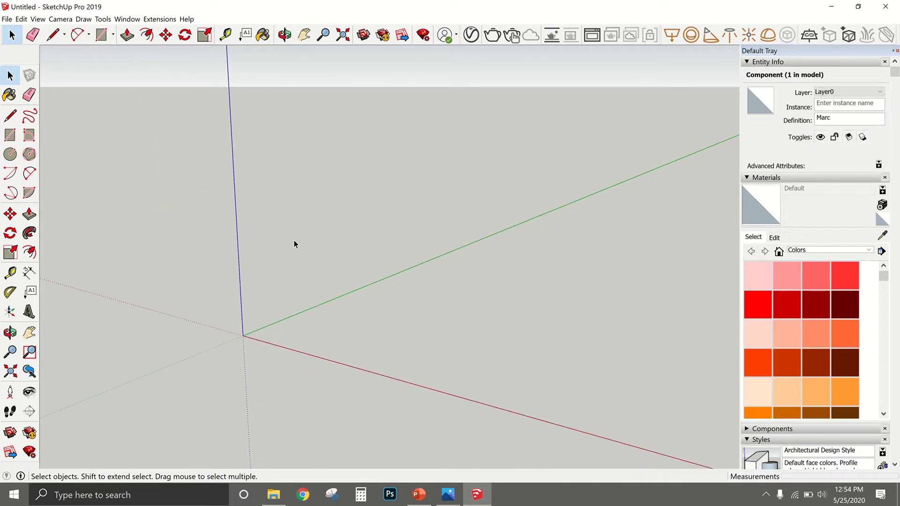
pyautogui.moveTo(261, 237)
pyautogui.mouseDown(button='middle')
pyautogui.moveTo(359, 318)
pyautogui.moveTo(289, 297)
pyautogui.moveTo(298, 282)
pyautogui.moveTo(278, 242)
pyautogui.mouseUp(button='middle')
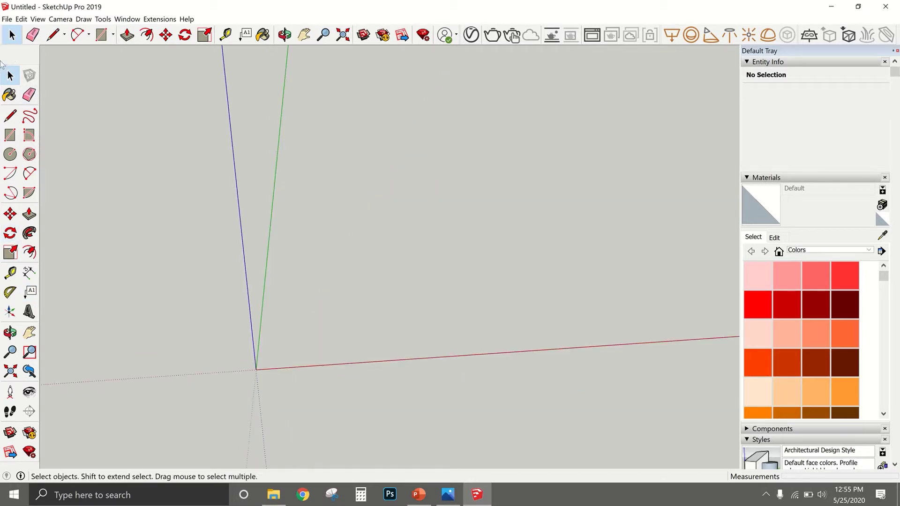
# Show the Large Tool Set toolbar and dock it vertically beside the drawing area.
pyautogui.moveTo(3, 41)
pyautogui.mouseDown()
pyautogui.moveTo(51, 61)
pyautogui.moveTo(9, 42)
pyautogui.mouseUp()
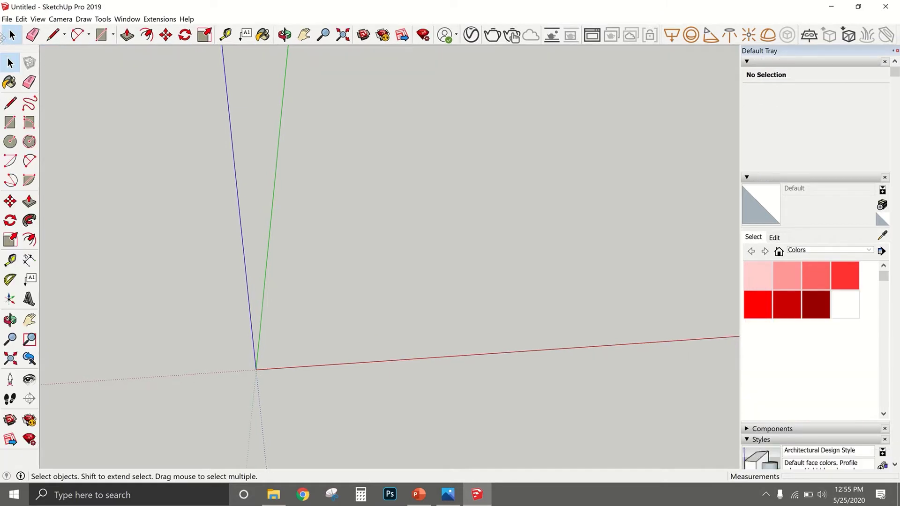
pyautogui.click(38, 19)
pyautogui.click(55, 29)
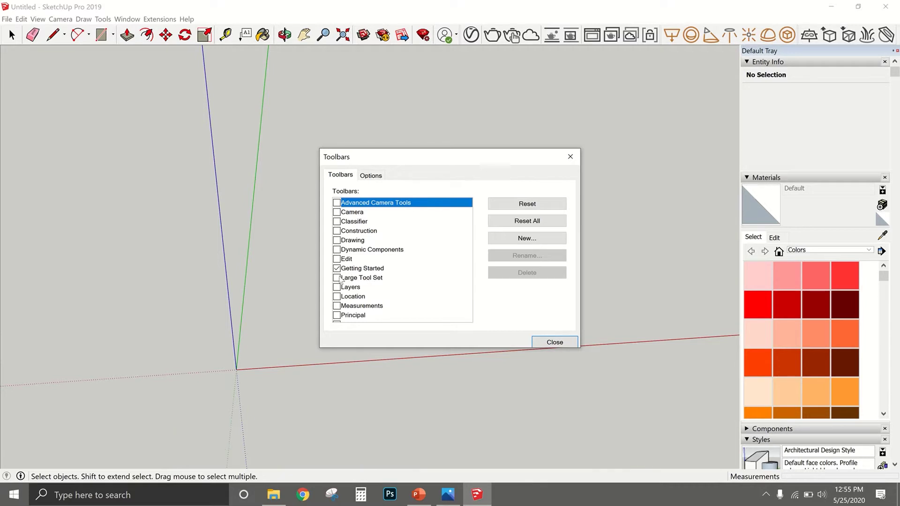
pyautogui.click(337, 278)
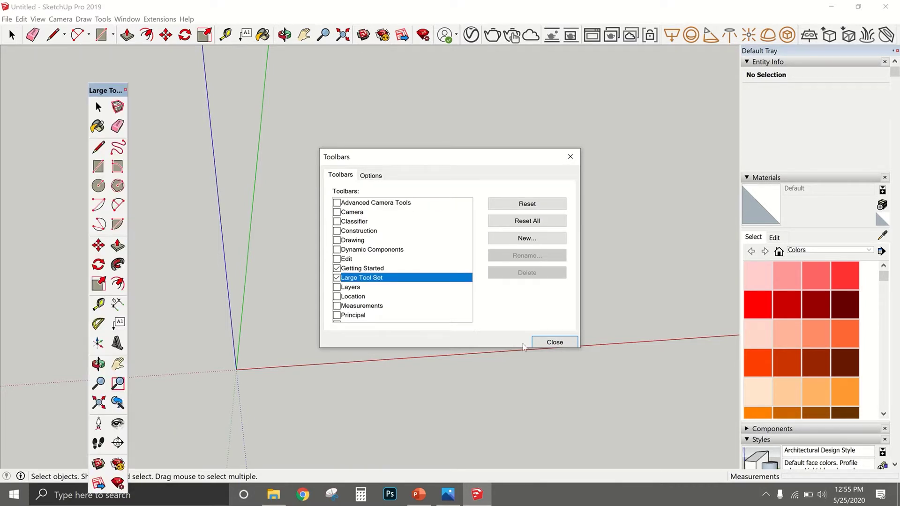
pyautogui.click(555, 342)
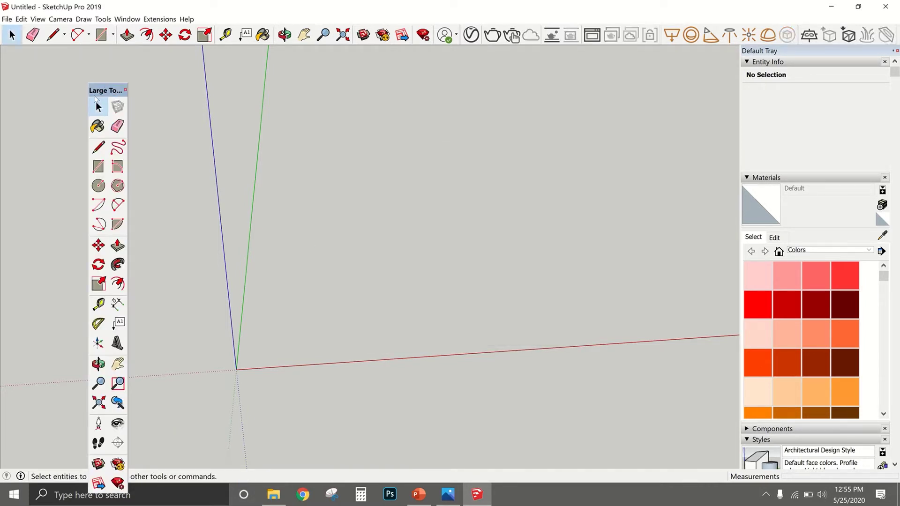
pyautogui.moveTo(96, 93); pyautogui.dragTo(3, 83)
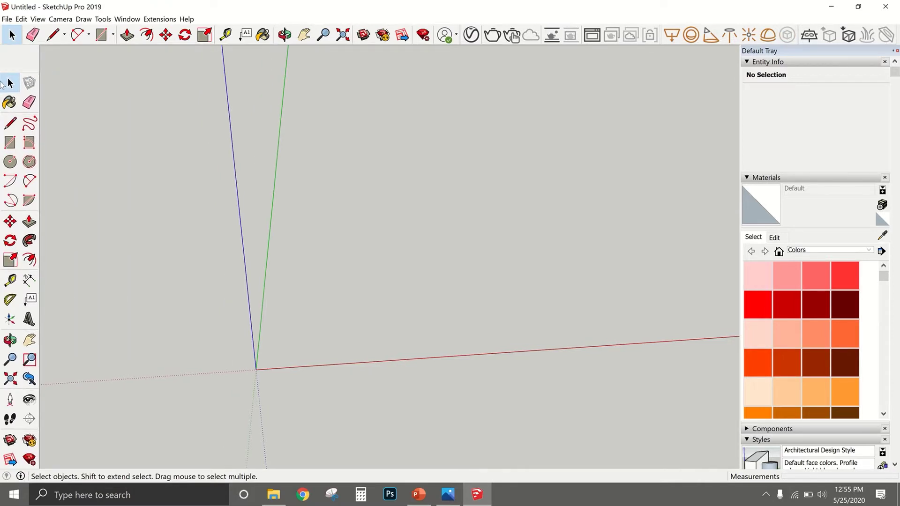
# Browse the material library through the Colors, Wood and Metal collections.
pyautogui.scroll(-2, 868, 165)
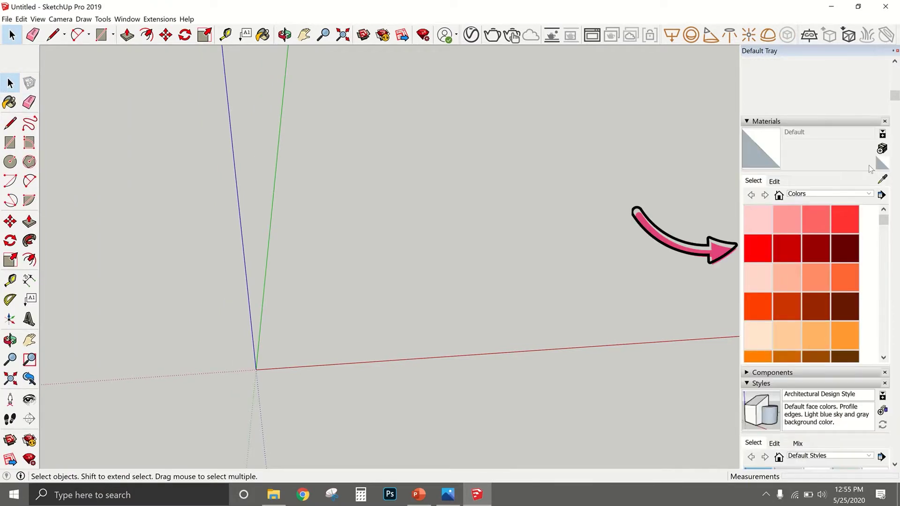
pyautogui.scroll(-4, 819, 234)
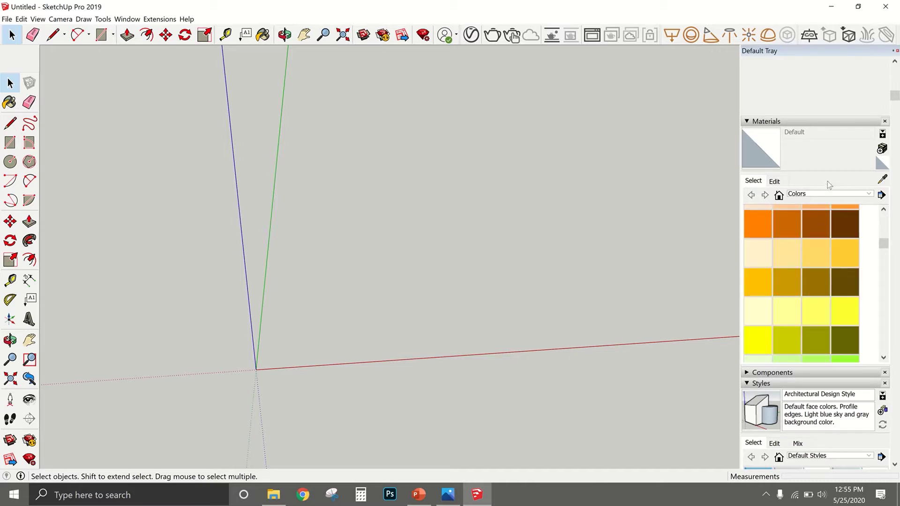
pyautogui.click(827, 194)
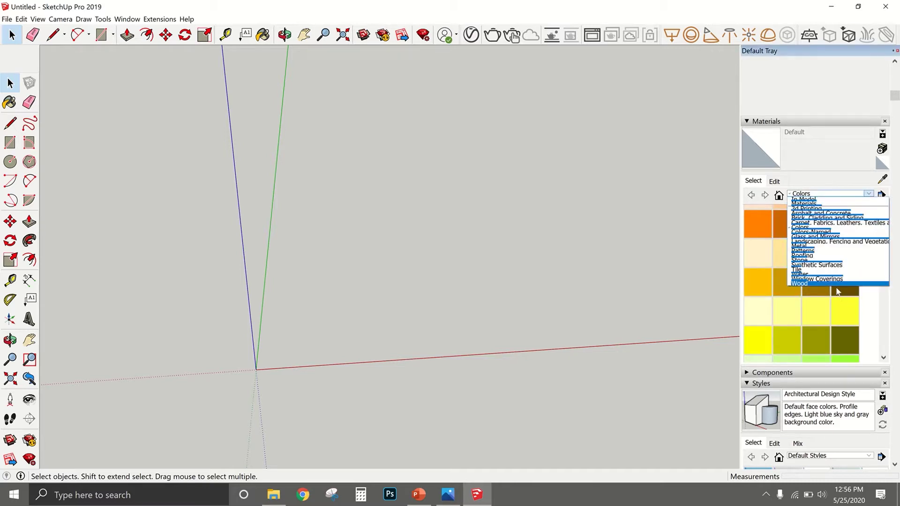
pyautogui.click(834, 283)
pyautogui.click(819, 194)
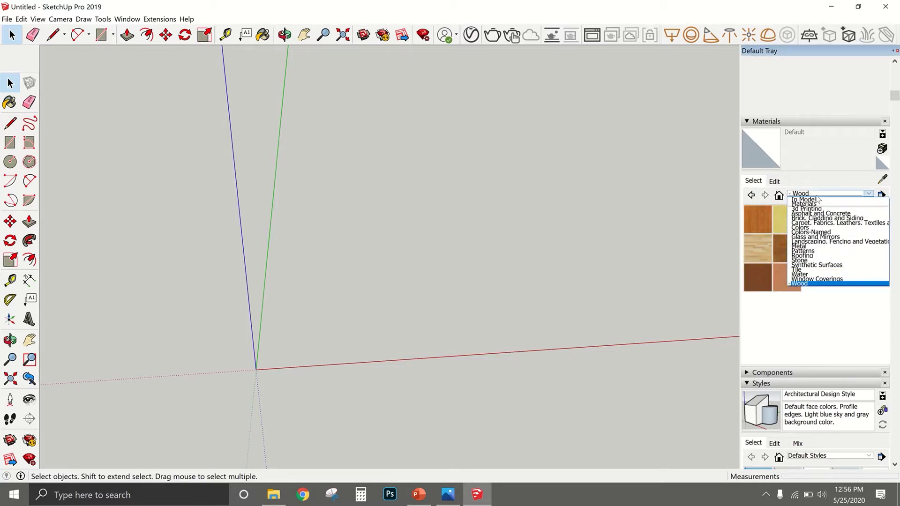
pyautogui.click(809, 246)
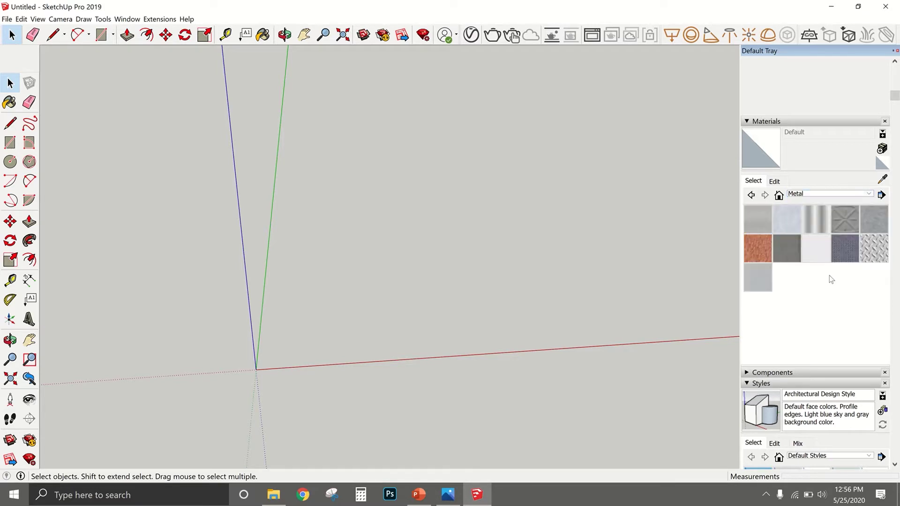
# Apply the Construction Documentation Style from the Default Styles collection to the model.
pyautogui.scroll(-3, 837, 296)
pyautogui.scroll(-5, 838, 296)
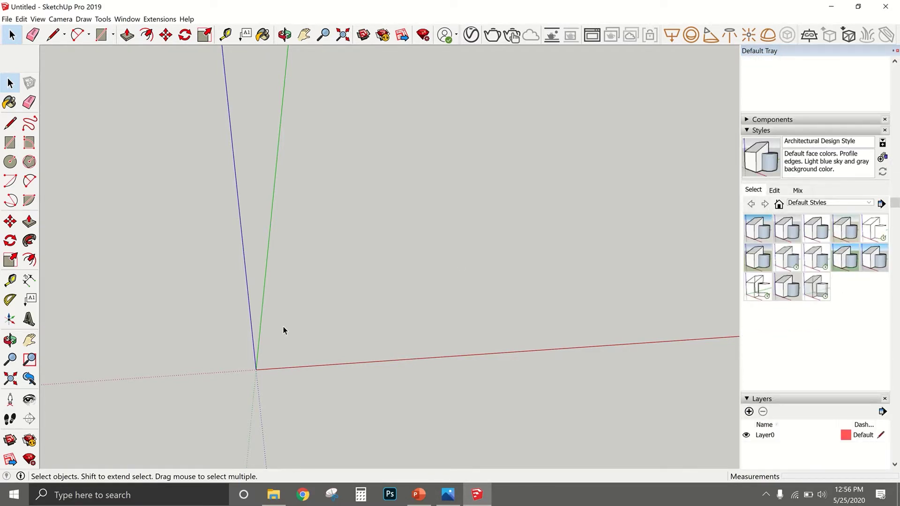
pyautogui.click(818, 229)
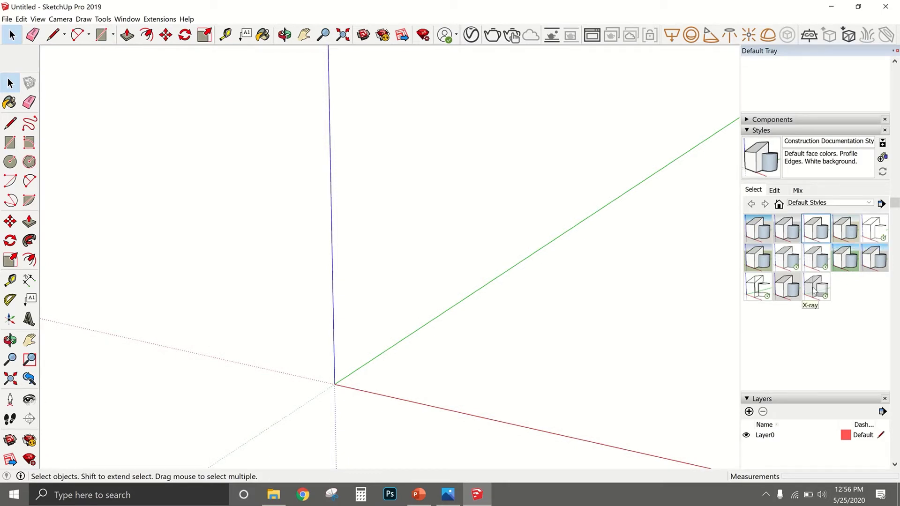
# Try the X-ray, Wireframe and HiddenLine styles and return to the Construction Documentation Style.
pyautogui.click(815, 291)
pyautogui.click(758, 282)
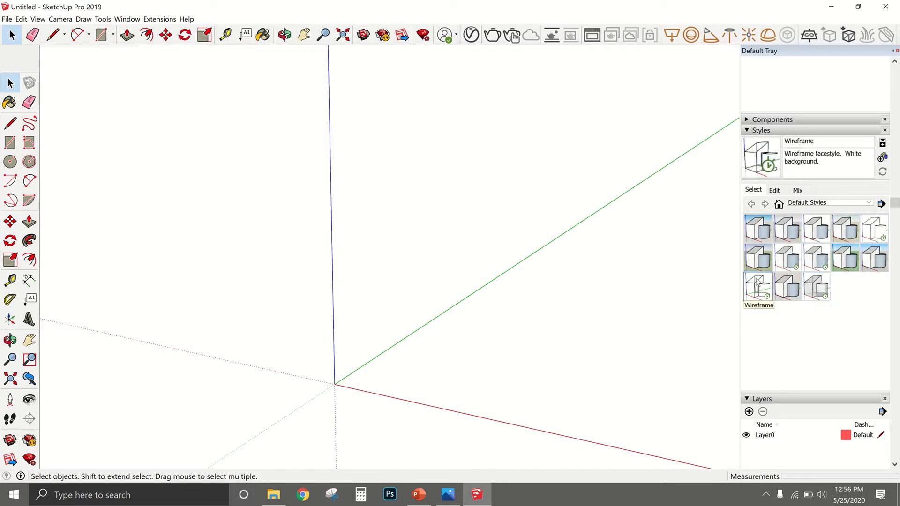
pyautogui.click(885, 237)
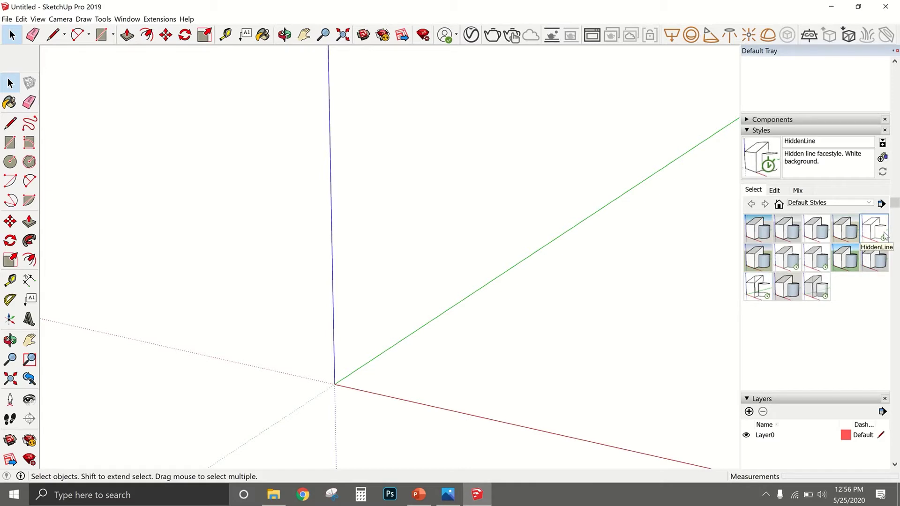
pyautogui.click(818, 230)
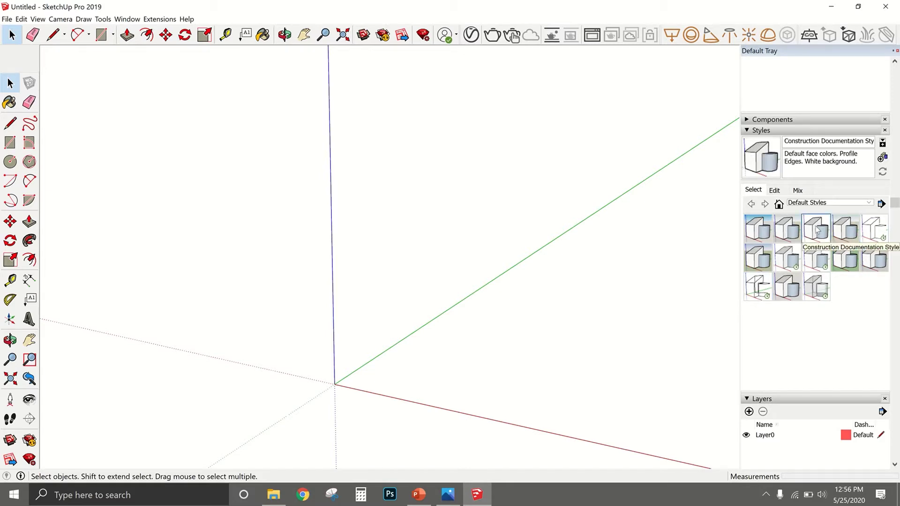
pyautogui.moveTo(341, 255); pyautogui.dragTo(563, 354, button='middle')
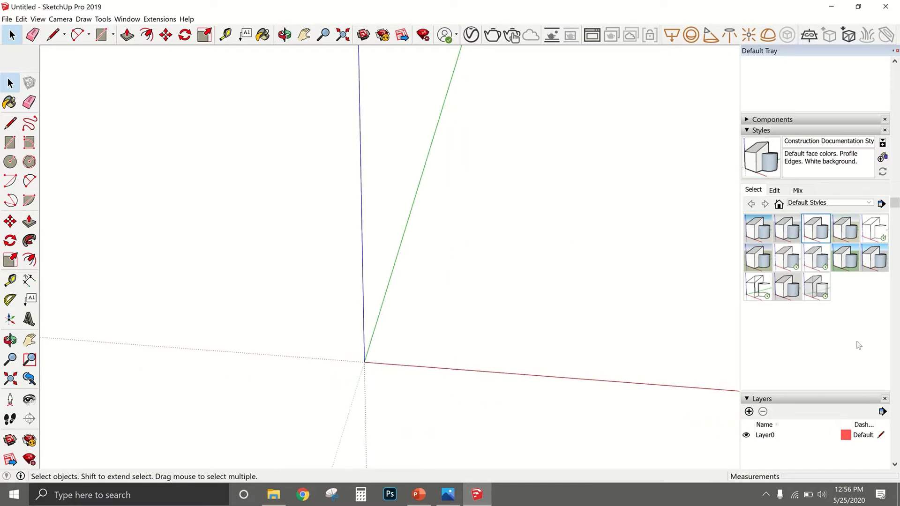
# Look through the Layers, Shadows and Scenes settings, and return to the entity and material settings.
pyautogui.scroll(-6, 858, 345)
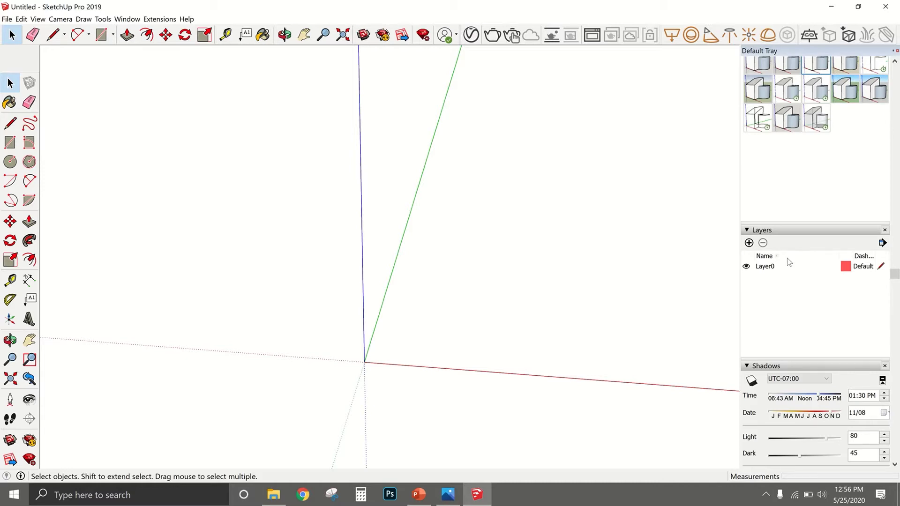
pyautogui.scroll(-5, 785, 262)
pyautogui.scroll(-4, 778, 212)
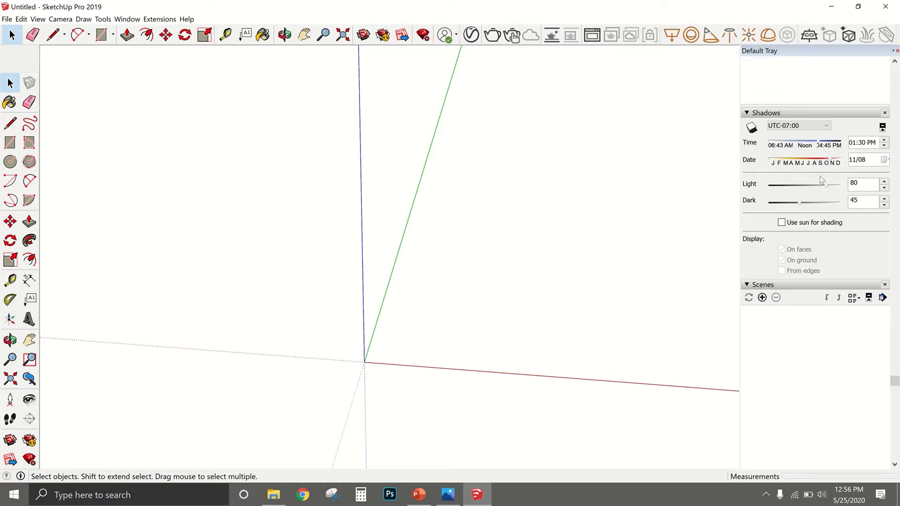
pyautogui.scroll(-6, 806, 221)
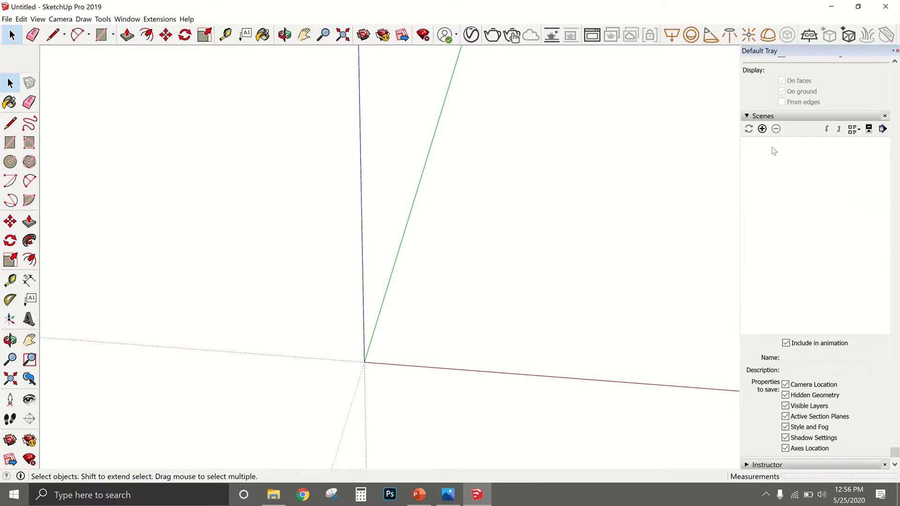
pyautogui.scroll(-1, 804, 206)
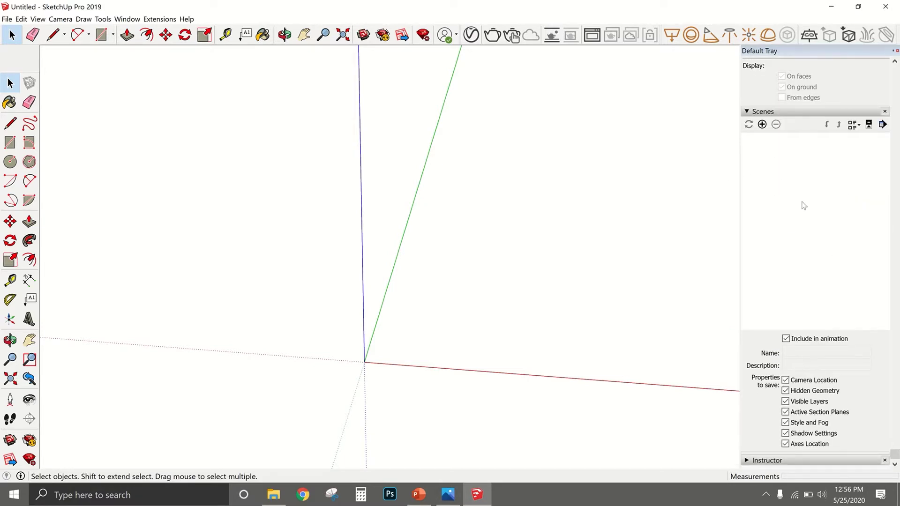
pyautogui.scroll(20, 829, 276)
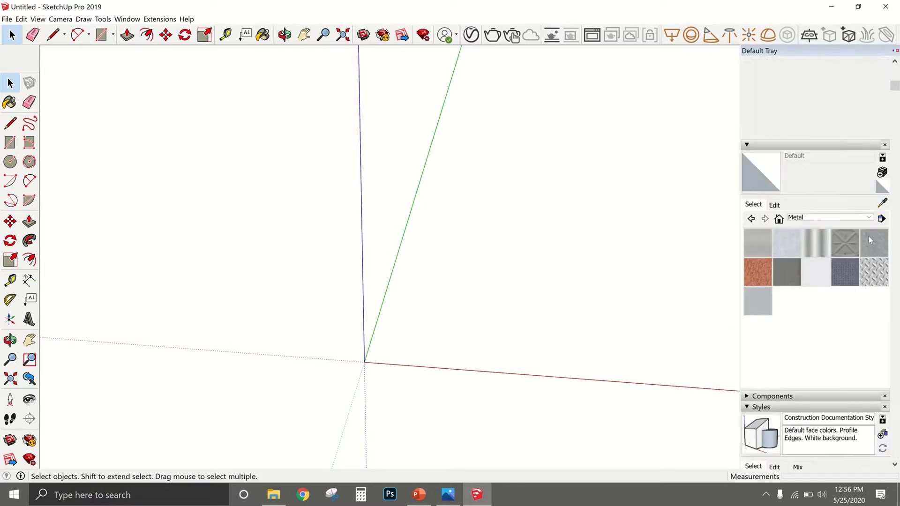
pyautogui.scroll(-2, 196, 279)
pyautogui.scroll(3, 421, 277)
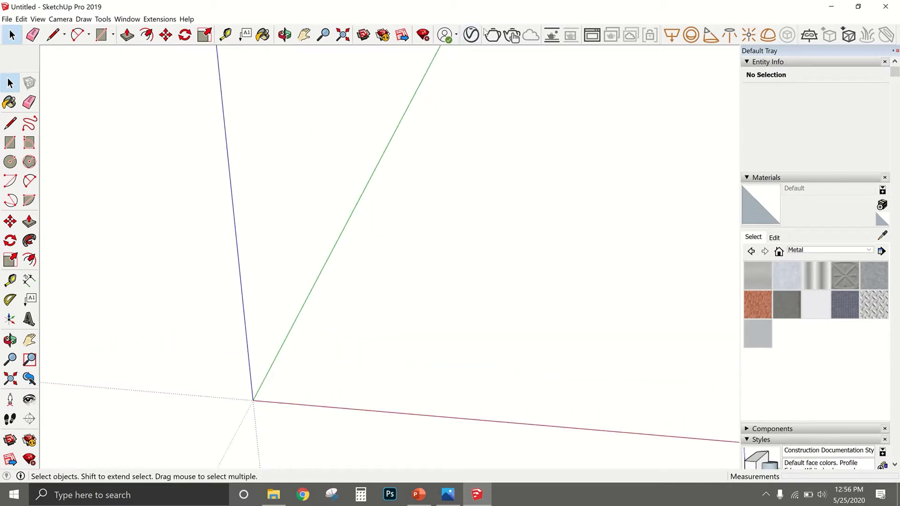
# Start importing the FLOOR PLAN file from the Desktop's SKETCHUP folder, using it as an image.
pyautogui.click(7, 18)
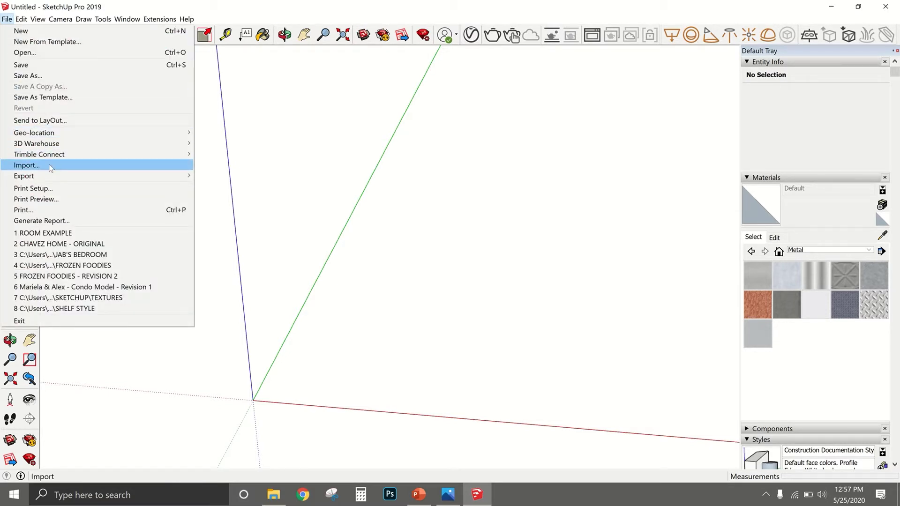
pyautogui.click(27, 165)
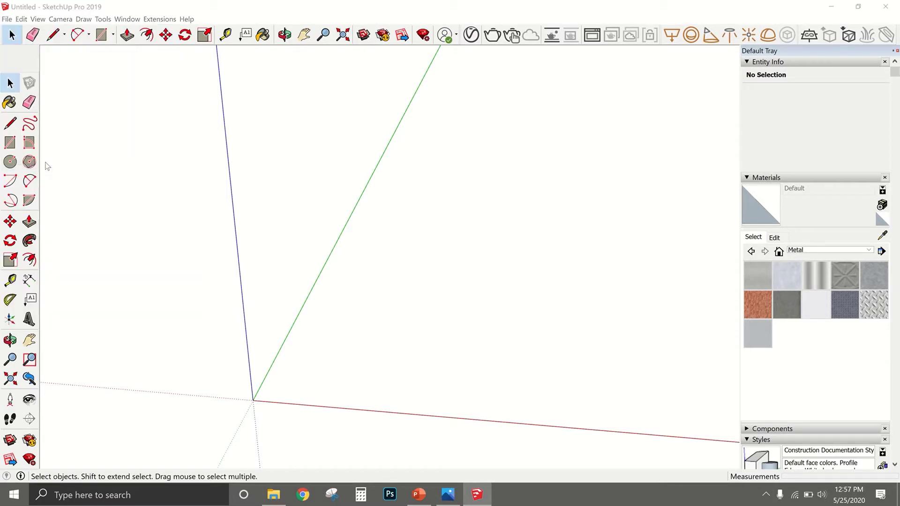
pyautogui.scroll(3, 312, 181)
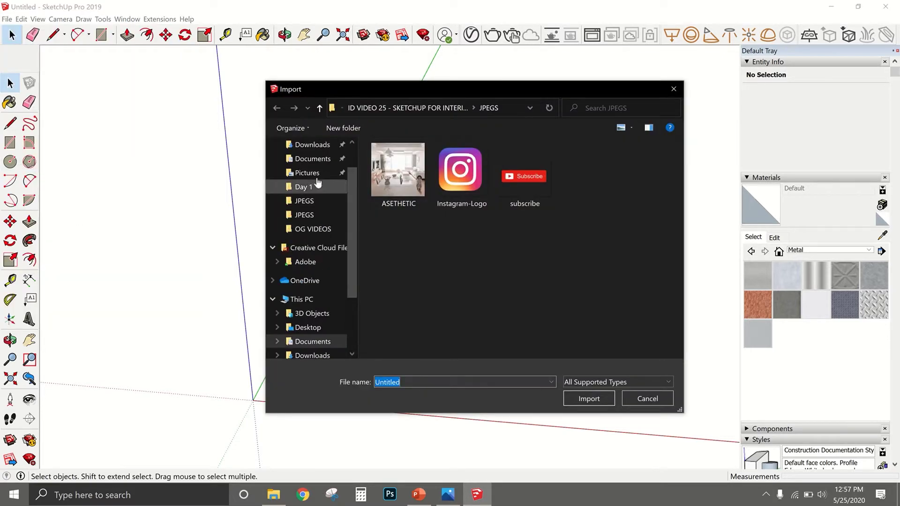
pyautogui.click(311, 174)
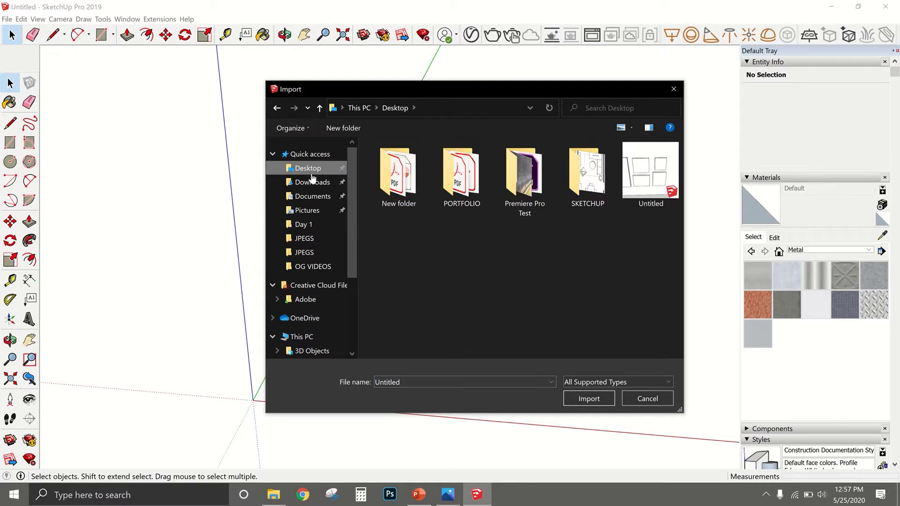
pyautogui.doubleClick(578, 193)
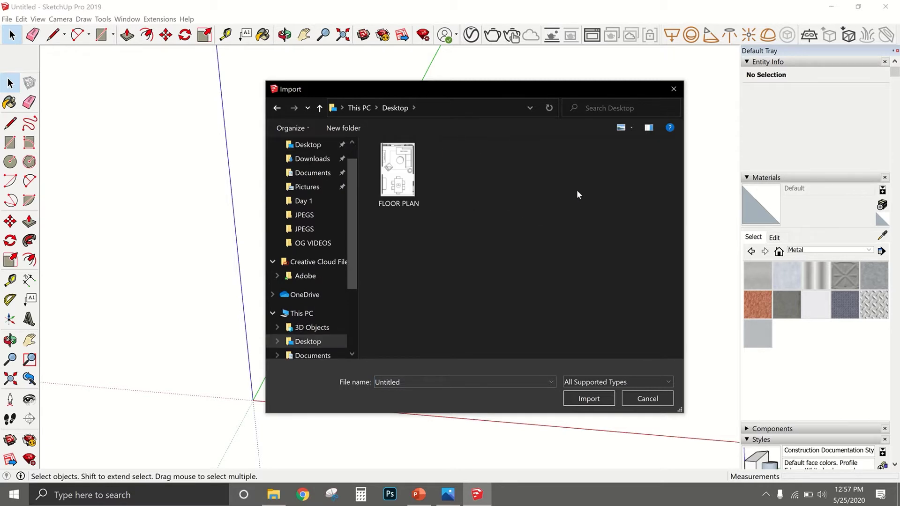
pyautogui.click(391, 186)
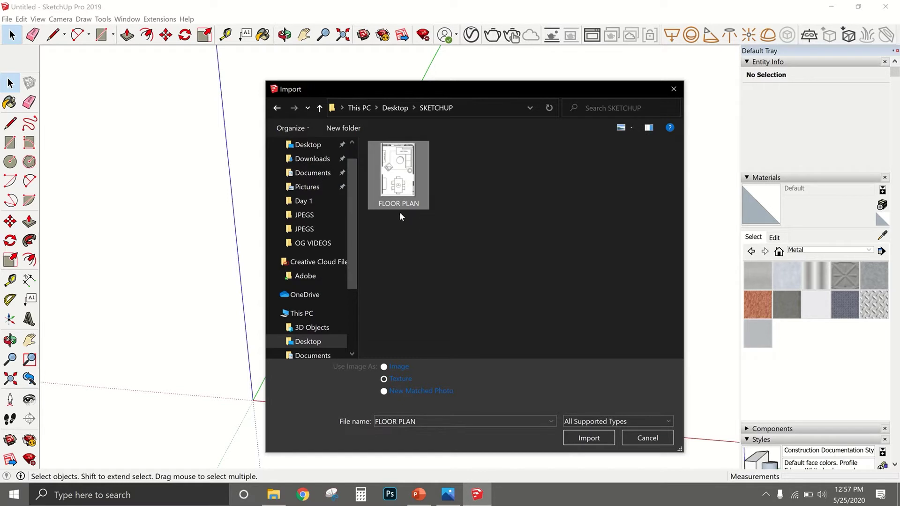
pyautogui.click(395, 367)
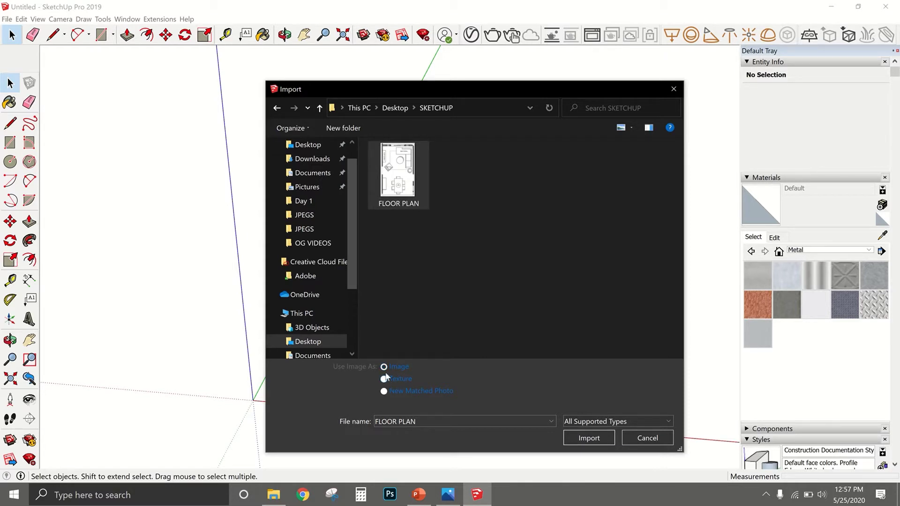
pyautogui.press('Return')
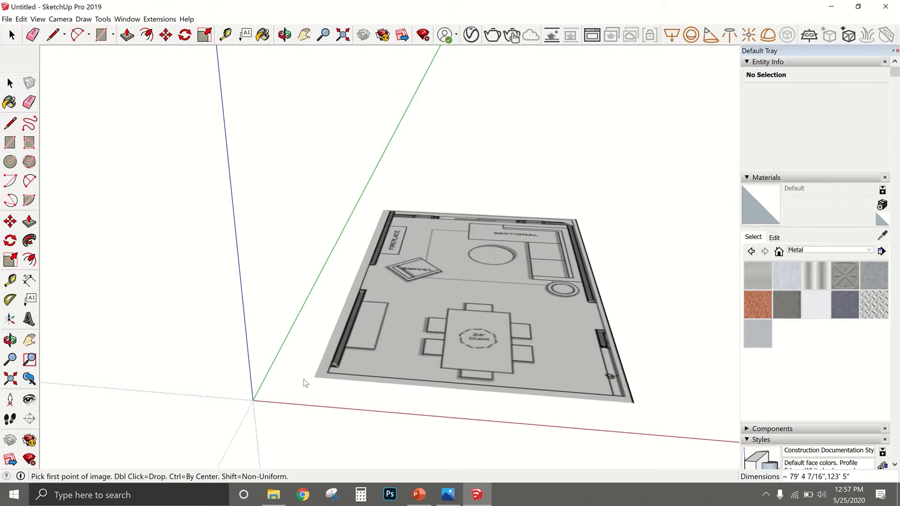
# Place the floor plan image flat on the ground near the origin, about 65' wide.
pyautogui.scroll(-2, 253, 352)
pyautogui.moveTo(251, 348); pyautogui.dragTo(281, 467, button='middle')
pyautogui.scroll(-2, 311, 312)
pyautogui.scroll(2, 247, 183)
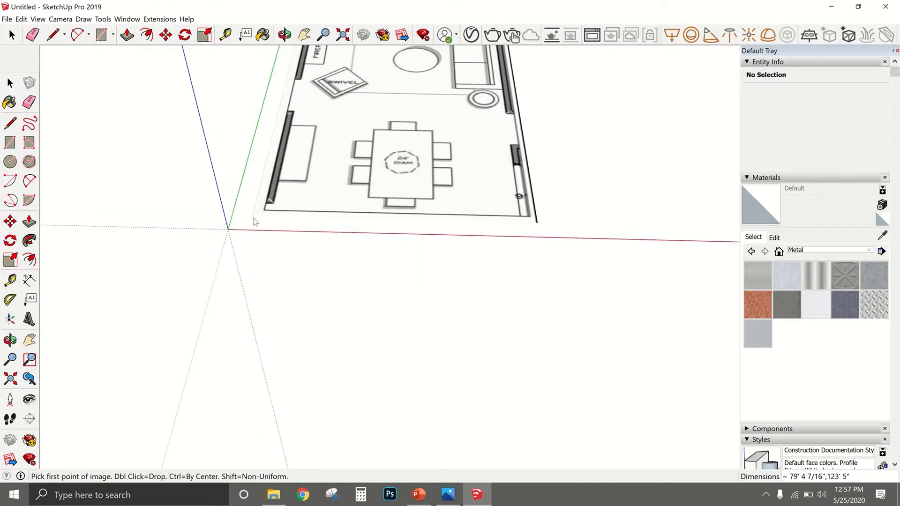
pyautogui.click(254, 218)
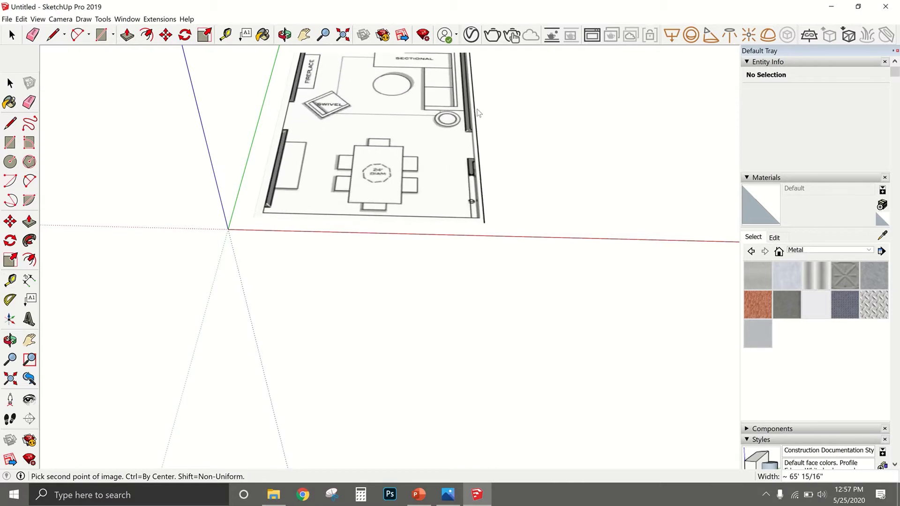
pyautogui.click(479, 113)
# Examine the placed floor plan, its walls and furniture, closing in on the dining table's labelled 24-inch circle.
pyautogui.scroll(-2, 280, 355)
pyautogui.moveTo(392, 175); pyautogui.dragTo(338, 274, button='middle')
pyautogui.scroll(4, 394, 115)
pyautogui.scroll(-2, 436, 172)
pyautogui.moveTo(446, 260); pyautogui.dragTo(359, 266, button='middle')
pyautogui.scroll(3, 234, 356)
pyautogui.scroll(-3, 238, 355)
pyautogui.moveTo(181, 346); pyautogui.dragTo(298, 361, button='middle')
pyautogui.scroll(-2, 297, 357)
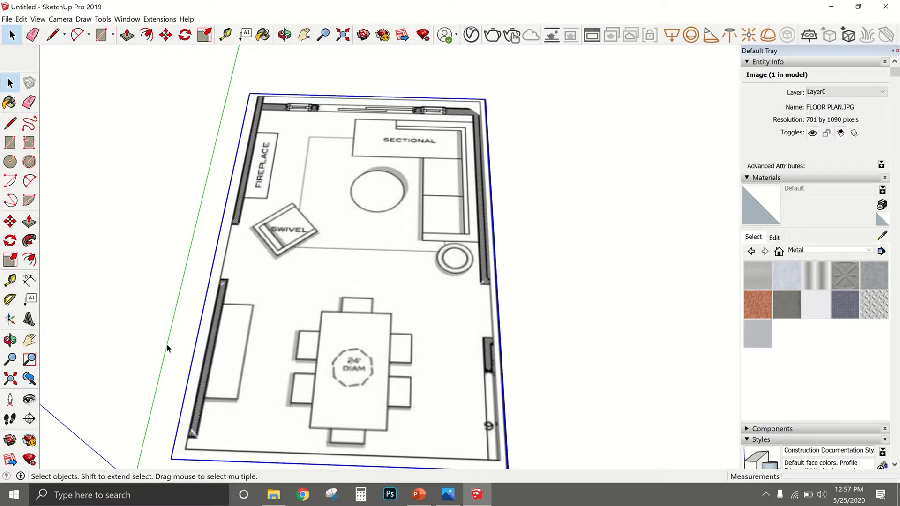
pyautogui.scroll(-1, 174, 348)
pyautogui.moveTo(360, 271); pyautogui.dragTo(628, 249, button='middle')
pyautogui.scroll(5, 510, 212)
pyautogui.scroll(-6, 510, 213)
pyautogui.moveTo(261, 281); pyautogui.dragTo(451, 209, button='middle')
pyautogui.scroll(3, 452, 209)
pyautogui.scroll(-4, 469, 218)
pyautogui.scroll(-3, 476, 225)
pyautogui.moveTo(117, 276); pyautogui.dragTo(573, 229, button='middle')
pyautogui.scroll(-3, 572, 229)
pyautogui.moveTo(368, 221); pyautogui.dragTo(338, 307, button='middle')
pyautogui.scroll(5, 235, 336)
pyautogui.scroll(4, 339, 307)
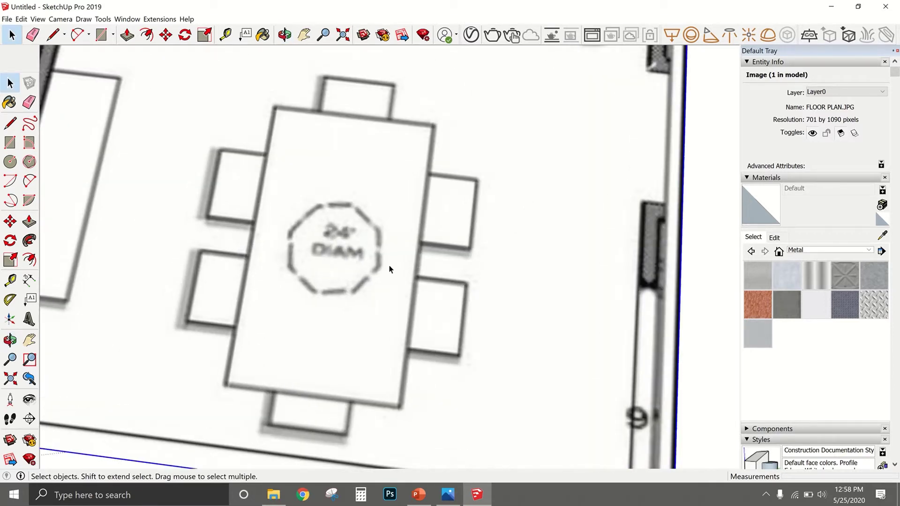
# Draw a reference circle with a 12-inch radius inside the 24-inch-diameter circle on the dining table.
pyautogui.scroll(-4, 389, 269)
pyautogui.moveTo(312, 253); pyautogui.dragTo(366, 285, button='middle')
pyautogui.press('c')
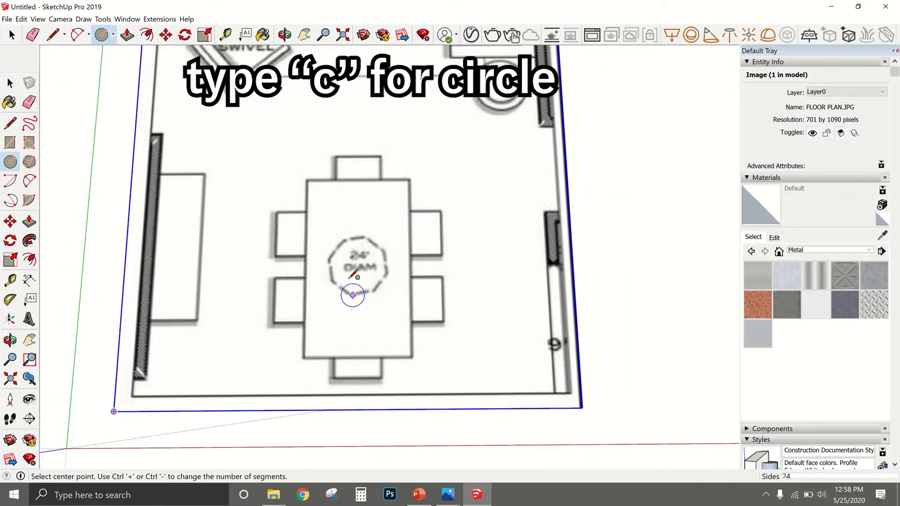
pyautogui.scroll(2, 357, 263)
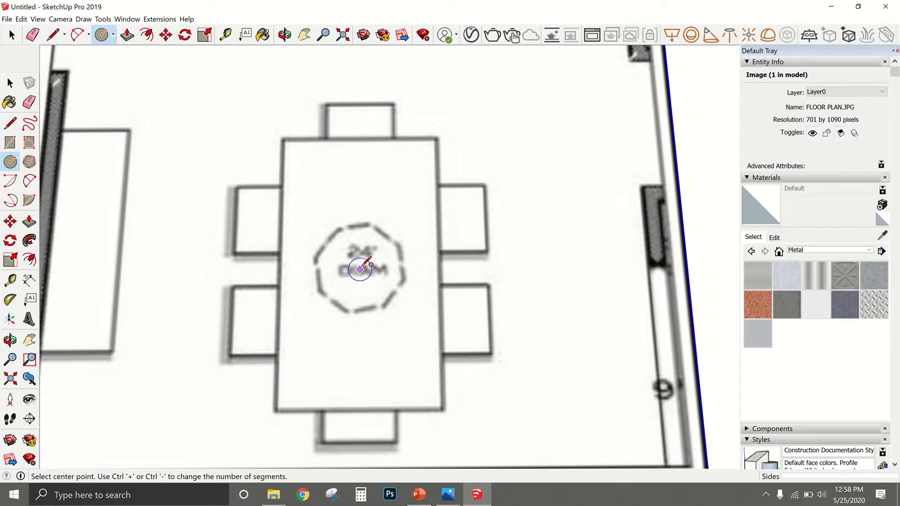
pyautogui.click(358, 261)
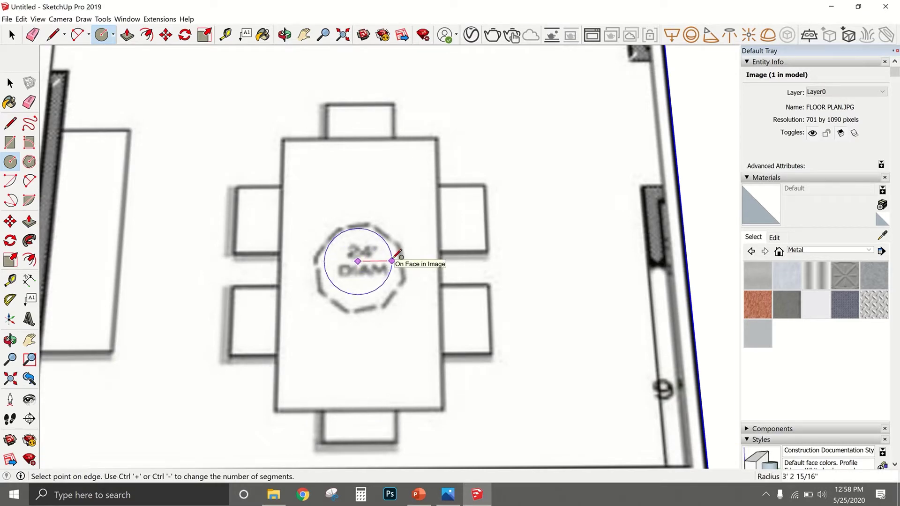
pyautogui.write('12')
pyautogui.press('Return')
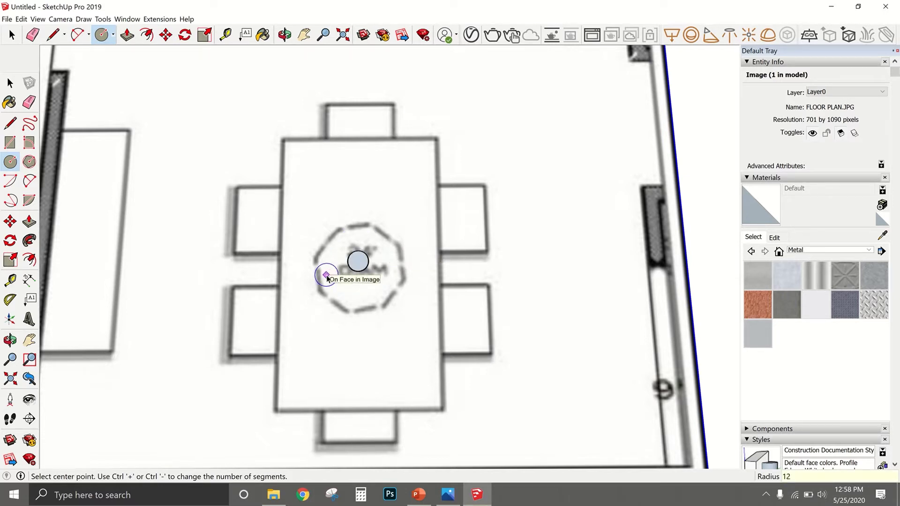
pyautogui.press('space')
# Scale the floor plan image down uniformly from its far corner until its 24-inch dining table circle roughly matches the reference circle.
pyautogui.scroll(-5, 333, 276)
pyautogui.moveTo(356, 272); pyautogui.dragTo(392, 192, button='middle')
pyautogui.scroll(1, 393, 192)
pyautogui.scroll(-4, 273, 281)
pyautogui.scroll(2, 454, 183)
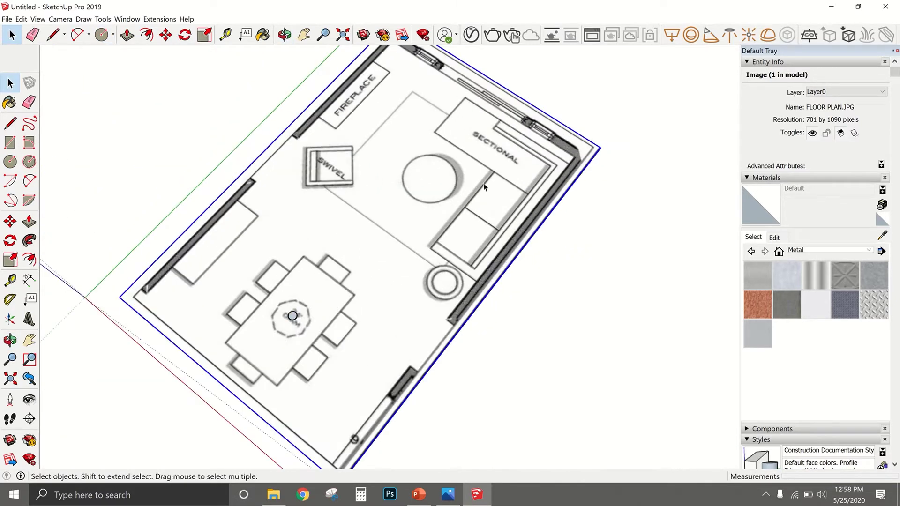
pyautogui.press('s')
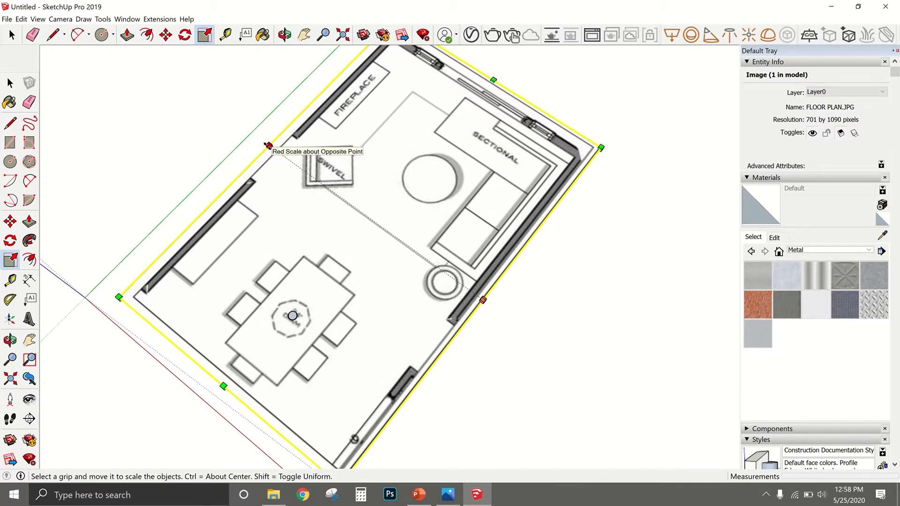
pyautogui.click(601, 147)
pyautogui.click(225, 264)
pyautogui.scroll(5, 96, 318)
pyautogui.moveTo(257, 323); pyautogui.dragTo(349, 334, button='middle')
pyautogui.scroll(-2, 349, 334)
pyautogui.press('m')
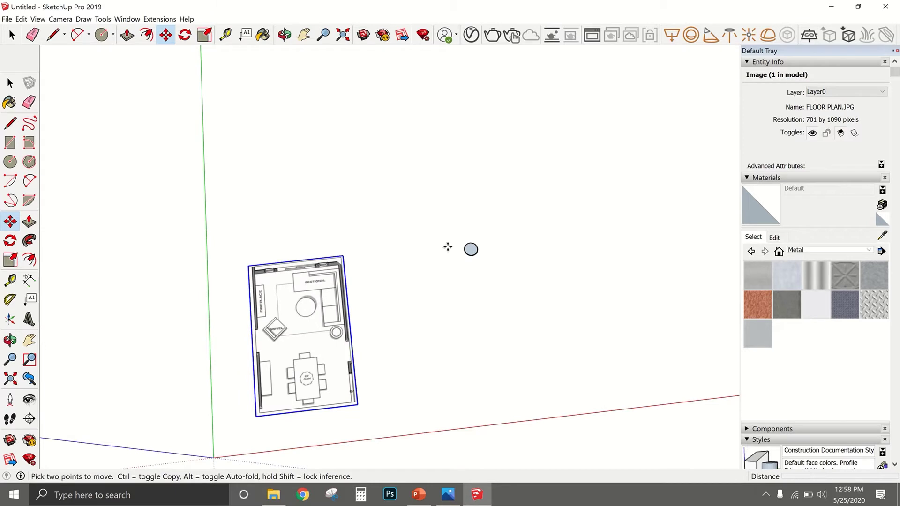
pyautogui.click(448, 245)
pyautogui.click(401, 241)
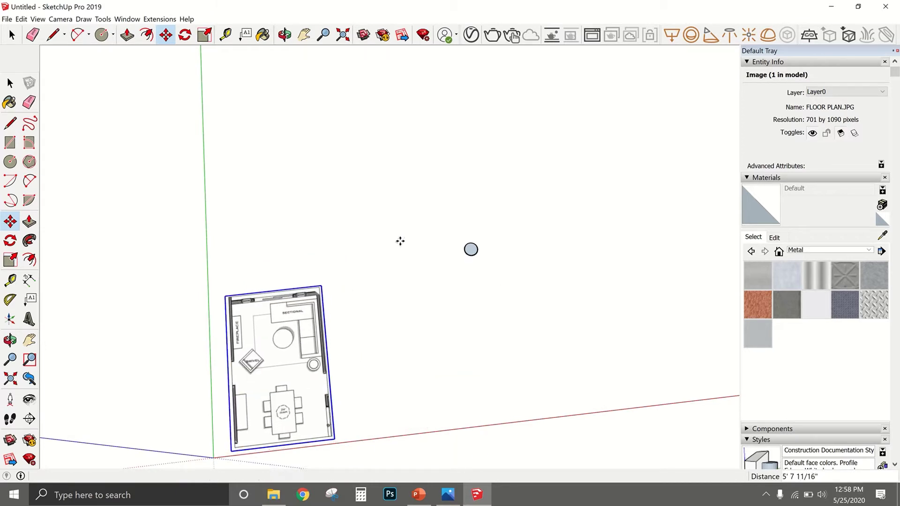
pyautogui.hotkey('ctrl', 'z')
# Move the reference circle onto the dining table's 24-inch circle in the scaled floor plan.
pyautogui.press('space')
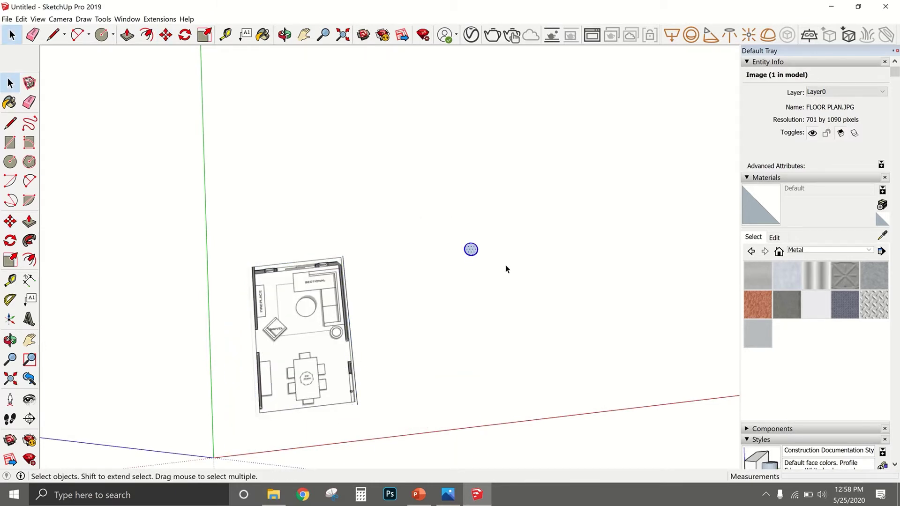
pyautogui.press('m')
pyautogui.click(471, 249)
pyautogui.scroll(10, 283, 374)
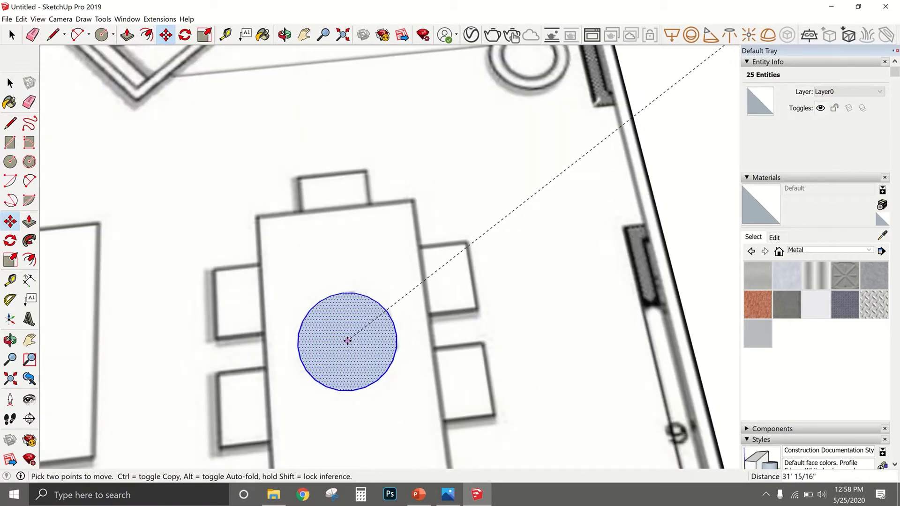
pyautogui.click(348, 340)
pyautogui.scroll(-5, 365, 315)
pyautogui.moveTo(447, 367); pyautogui.dragTo(361, 331, button='middle')
pyautogui.press('space')
# Apply the X-ray style and compare the reference circle with the plan's circle underneath.
pyautogui.scroll(-5, 858, 332)
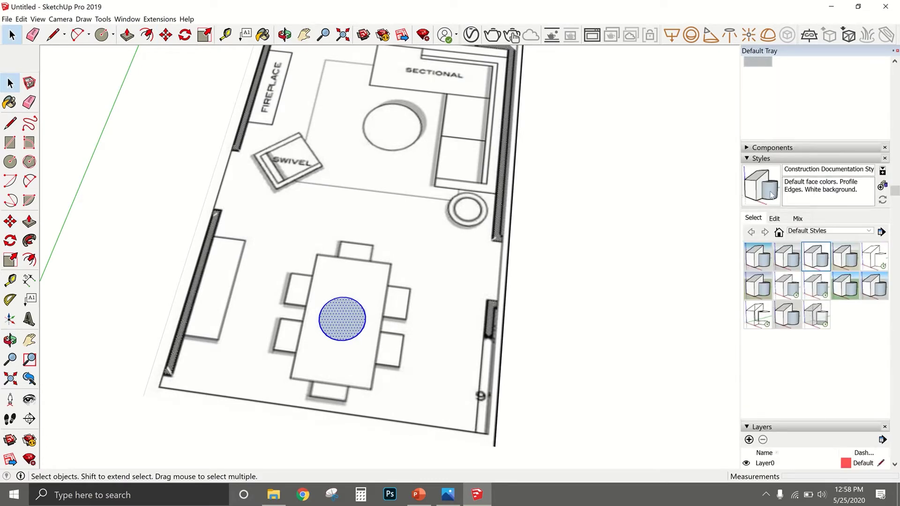
pyautogui.click(808, 313)
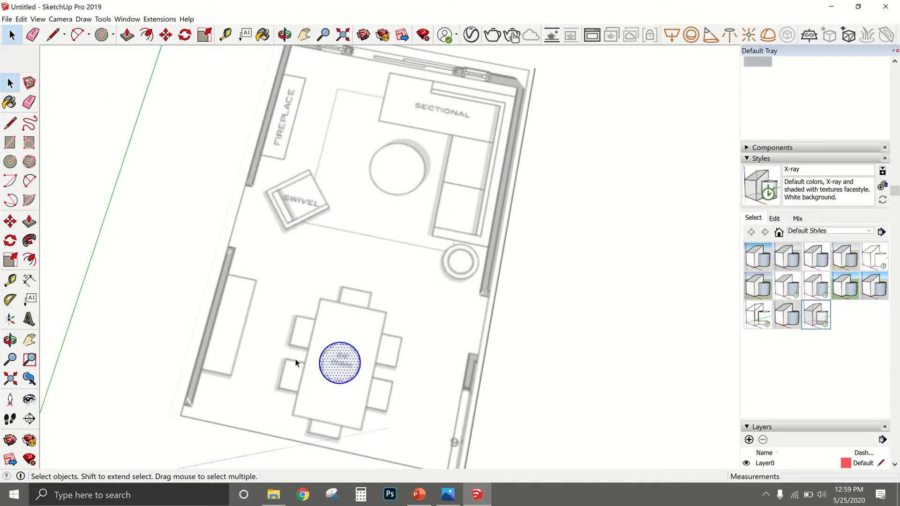
pyautogui.scroll(-2, 296, 360)
pyautogui.scroll(1, 393, 186)
pyautogui.scroll(-2, 261, 289)
pyautogui.scroll(3, 344, 389)
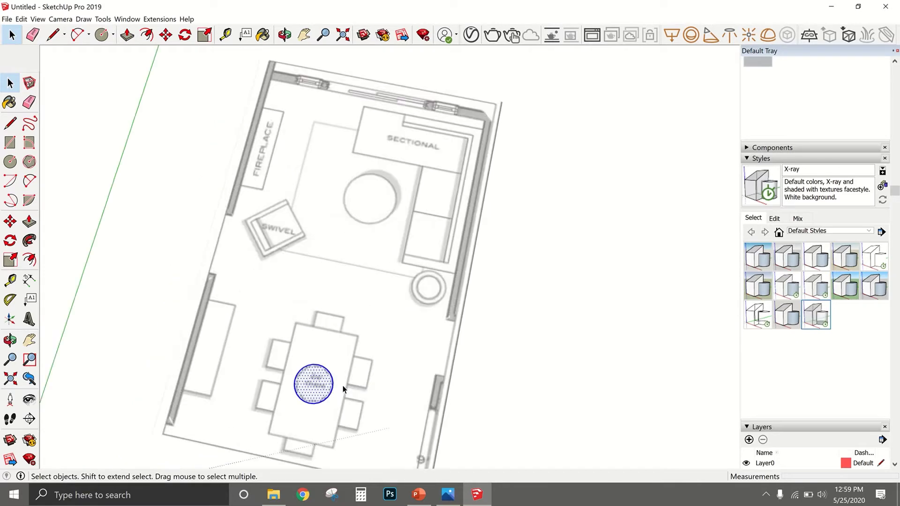
# Delete the reference circle from the dining table.
pyautogui.press('Delete')
pyautogui.scroll(-3, 320, 380)
pyautogui.moveTo(346, 374); pyautogui.dragTo(408, 267, button='middle')
pyautogui.scroll(2, 307, 247)
pyautogui.scroll(-3, 309, 279)
pyautogui.scroll(2, 314, 193)
pyautogui.scroll(1, 324, 211)
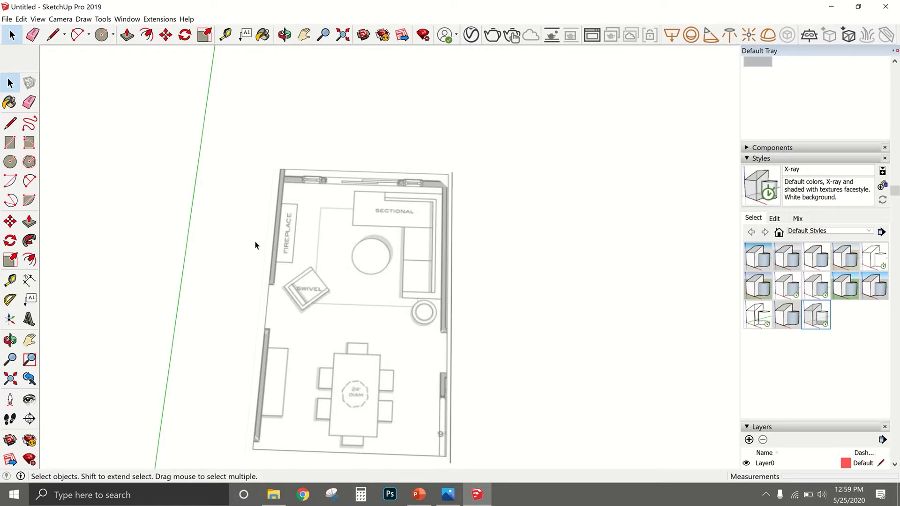
pyautogui.press('t')
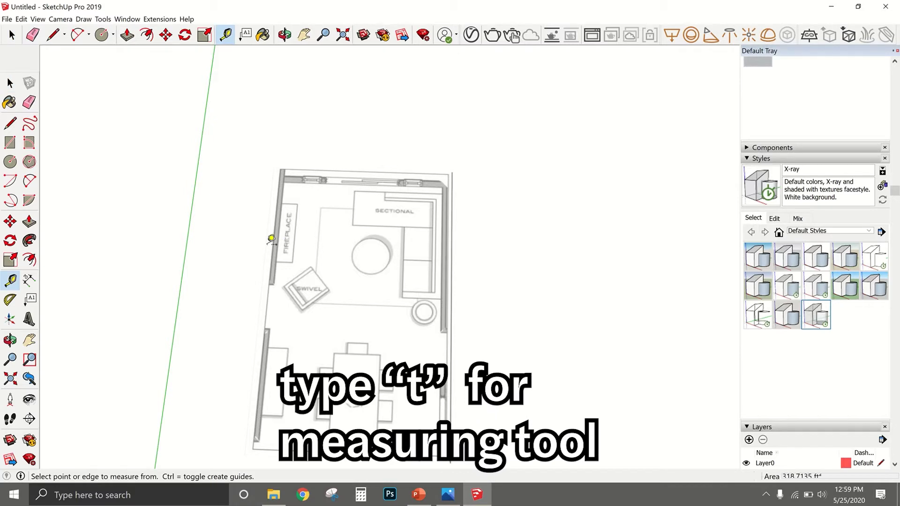
pyautogui.scroll(5, 288, 218)
pyautogui.scroll(-3, 286, 221)
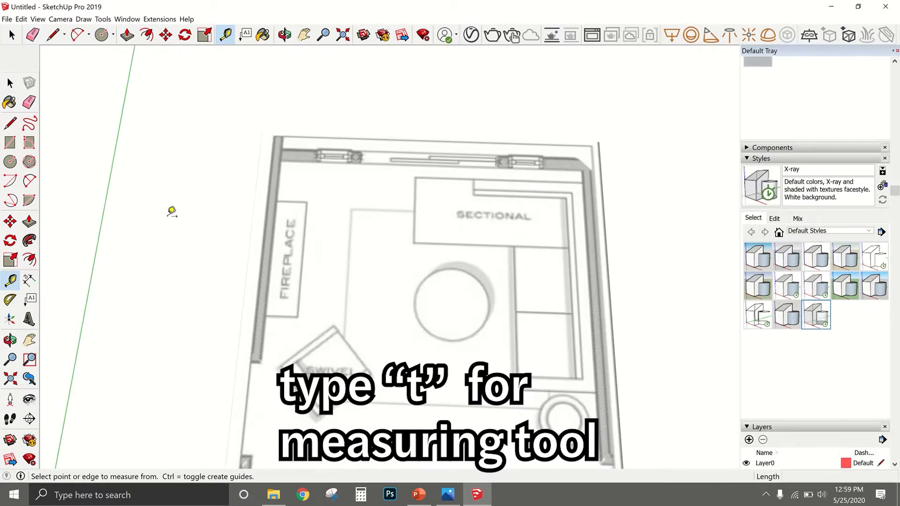
pyautogui.click(112, 189)
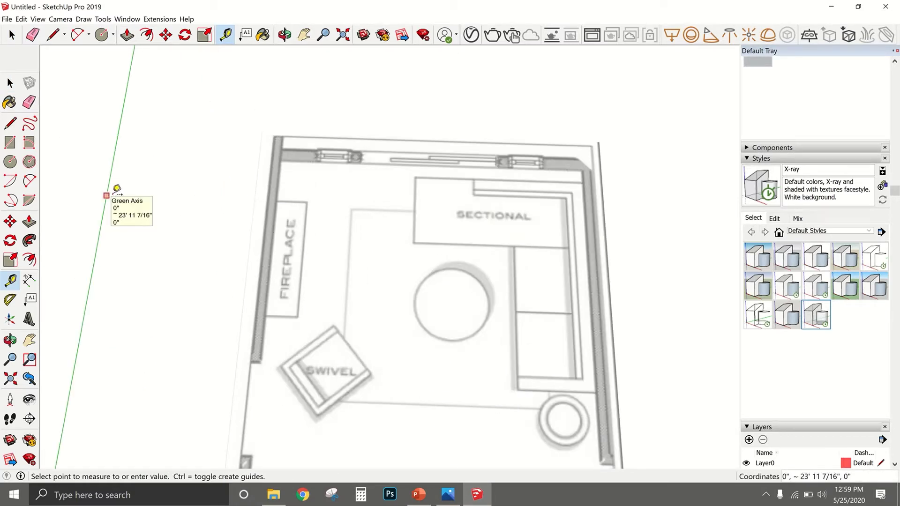
pyautogui.click(107, 182)
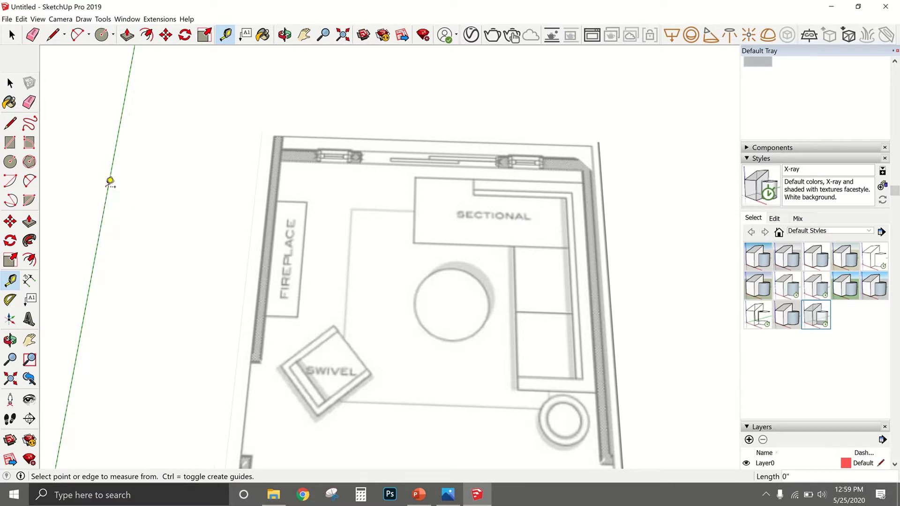
pyautogui.press('space')
pyautogui.hotkey('ctrl', 'z')
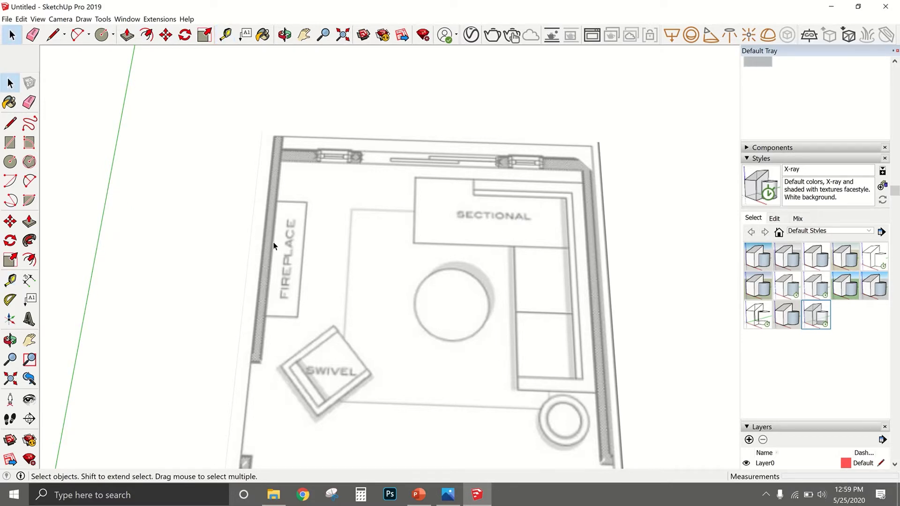
# Create a guide line parallel to the green axis, about 7' 1" from it, along the inner face of the fireplace wall.
pyautogui.press('t')
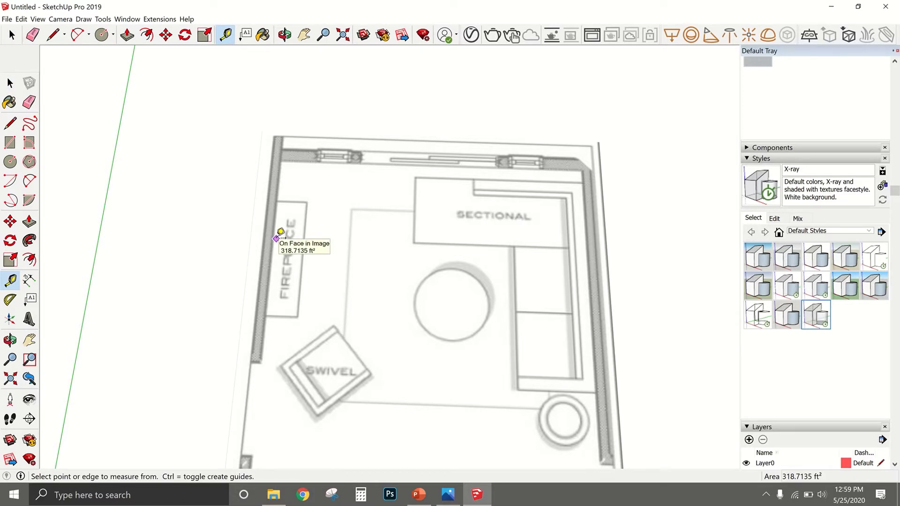
pyautogui.click(109, 182)
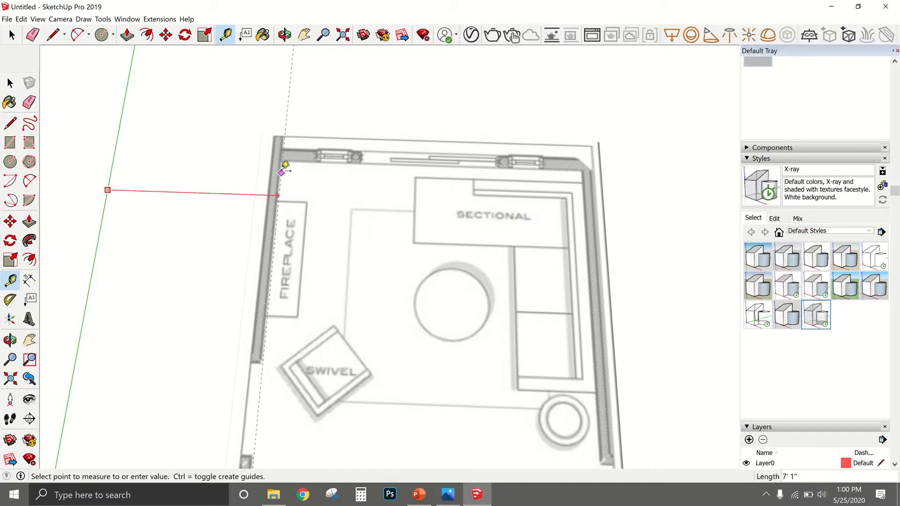
pyautogui.scroll(3, 282, 162)
pyautogui.scroll(2, 283, 152)
pyautogui.click(287, 156)
pyautogui.scroll(-5, 277, 207)
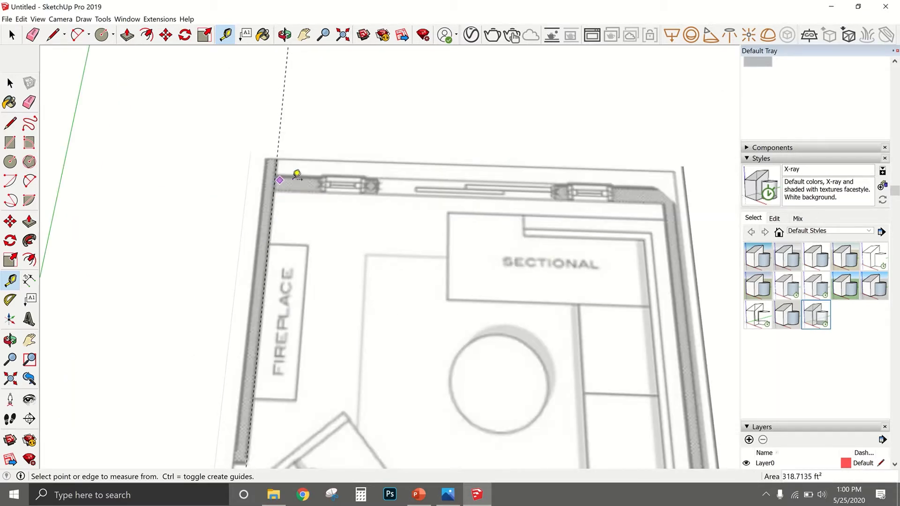
pyautogui.scroll(-1, 250, 183)
pyautogui.scroll(4, 273, 167)
pyautogui.scroll(-5, 337, 239)
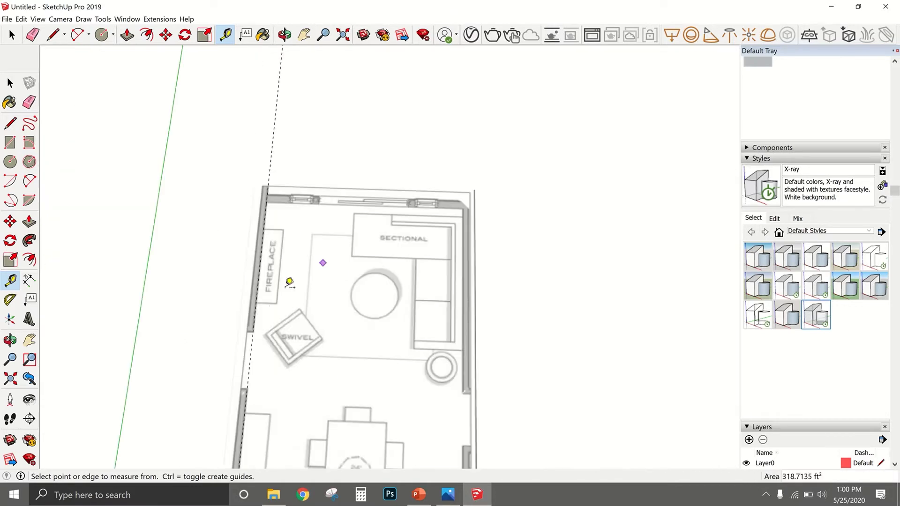
# Create a guide line parallel to the red axis, about 25' 9" from it, along the inner face of the window wall.
pyautogui.scroll(-4, 261, 305)
pyautogui.click(245, 439)
pyautogui.scroll(5, 277, 270)
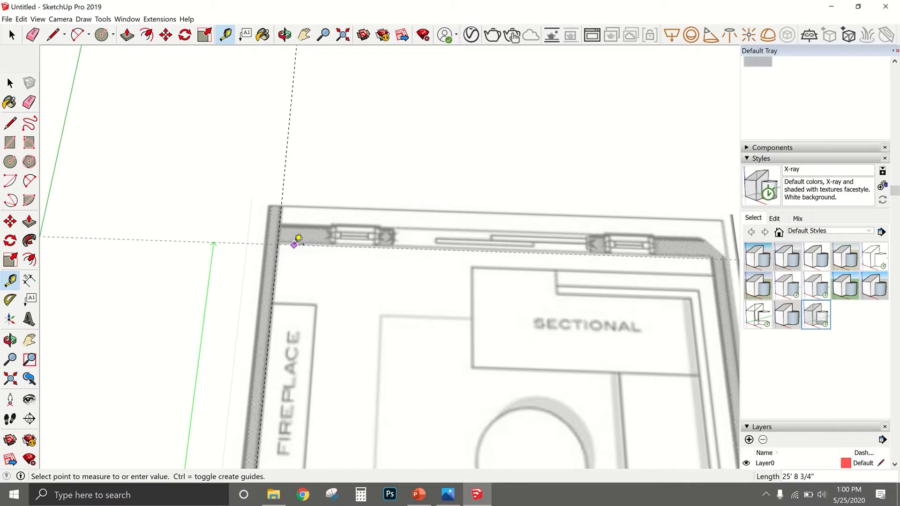
pyautogui.click(295, 238)
# Create a guide line parallel to the green axis along the inner face of the wall behind the sectional.
pyautogui.scroll(-1, 284, 214)
pyautogui.scroll(-2, 277, 212)
pyautogui.scroll(-1, 185, 245)
pyautogui.click(167, 253)
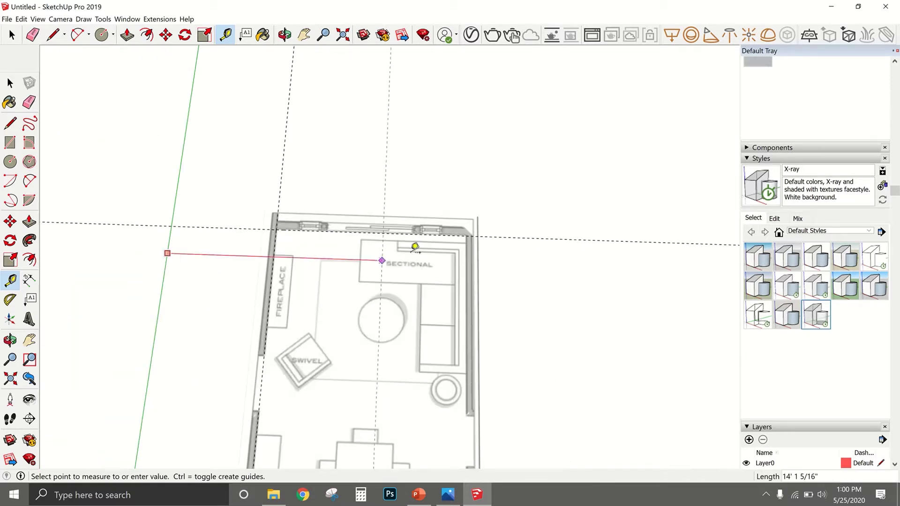
pyautogui.scroll(2, 416, 245)
pyautogui.click(480, 243)
# Add parallel guides offset 5" outward from the inner-face guides to mark the wall thickness.
pyautogui.scroll(-3, 257, 199)
pyautogui.scroll(5, 211, 408)
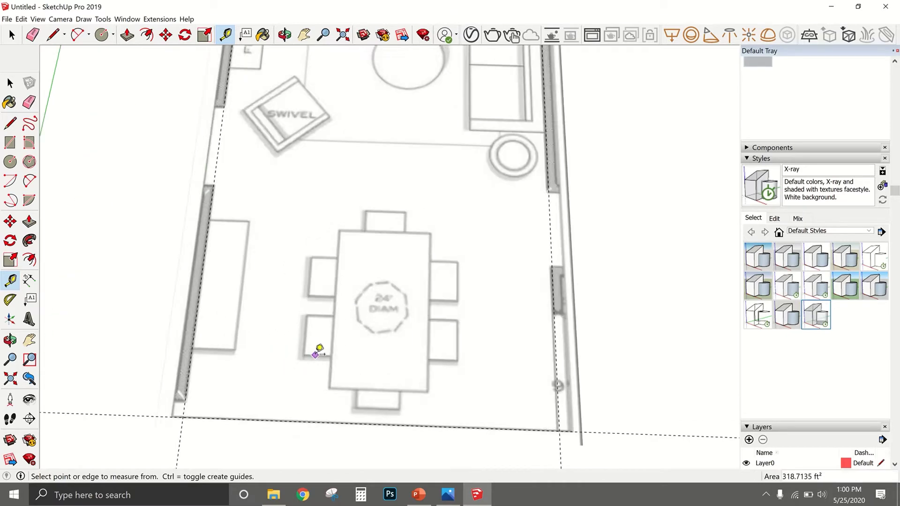
pyautogui.click(261, 401)
pyautogui.write('5')
pyautogui.press('Return')
pyautogui.scroll(2, 230, 367)
pyautogui.click(234, 366)
pyautogui.write('5')
pyautogui.press('Return')
pyautogui.scroll(-3, 489, 396)
pyautogui.scroll(1, 617, 91)
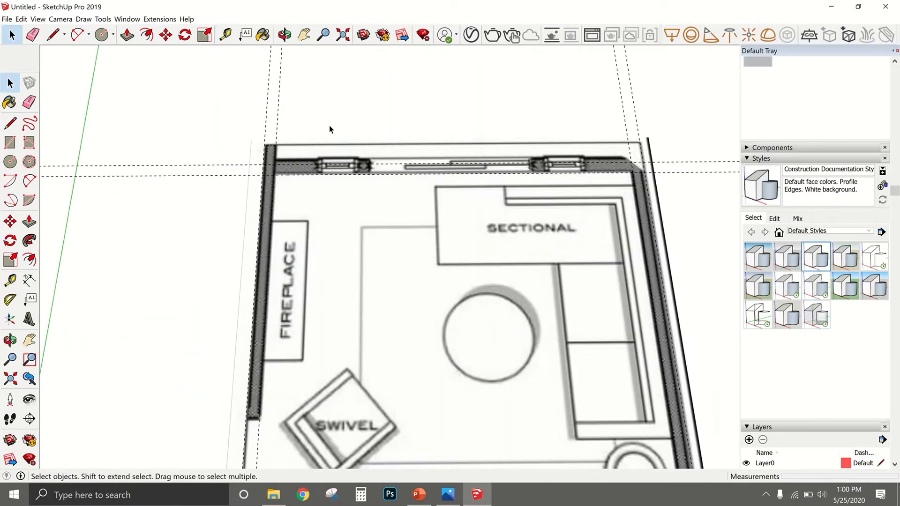
# Draw a rectangle of about 13' 7 1/4" by 5" between the guides along the window wall.
pyautogui.scroll(1, 329, 129)
pyautogui.press('r')
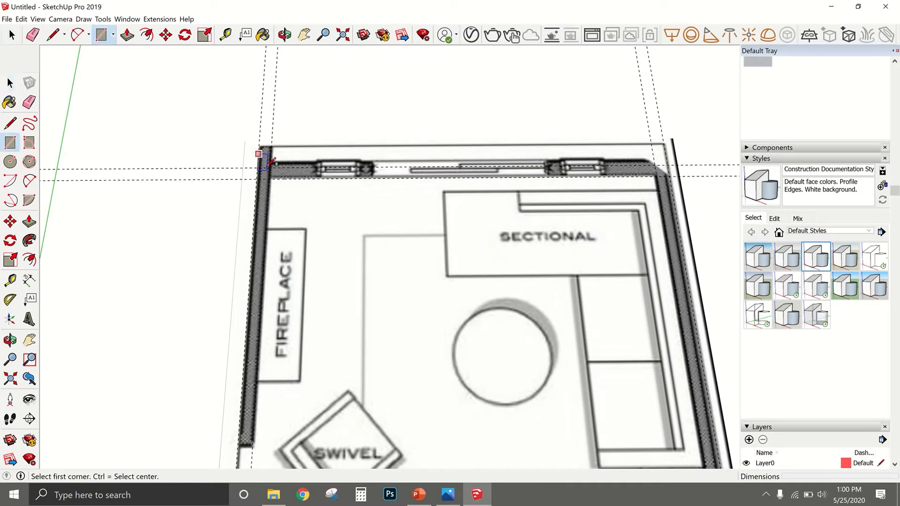
pyautogui.click(262, 168)
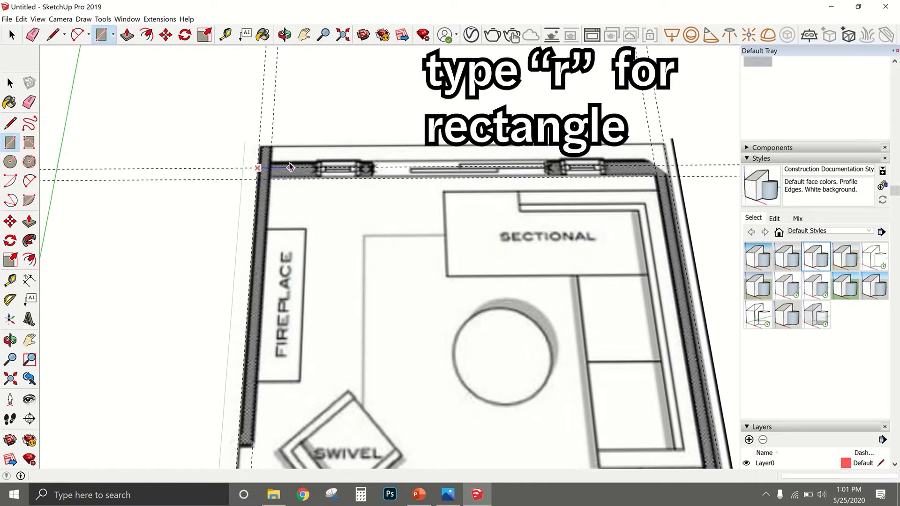
pyautogui.press('space')
pyautogui.press('r')
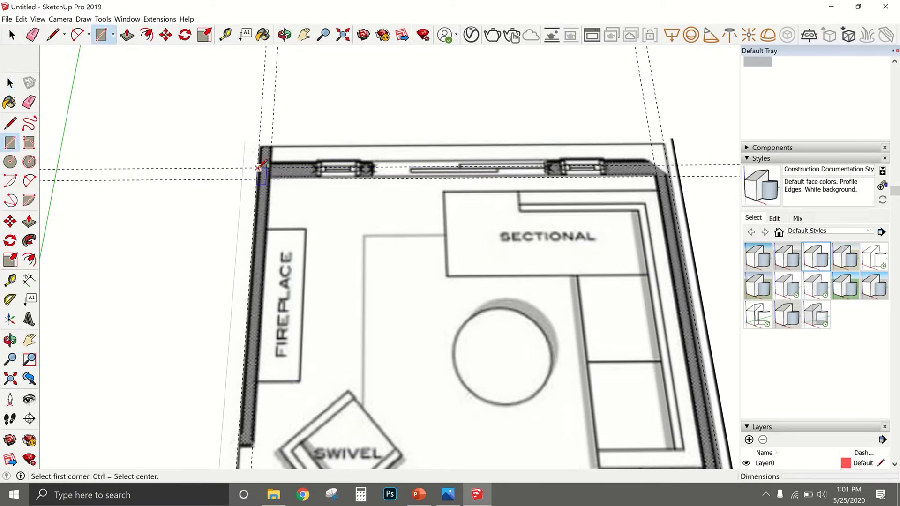
pyautogui.click(257, 168)
pyautogui.scroll(2, 679, 161)
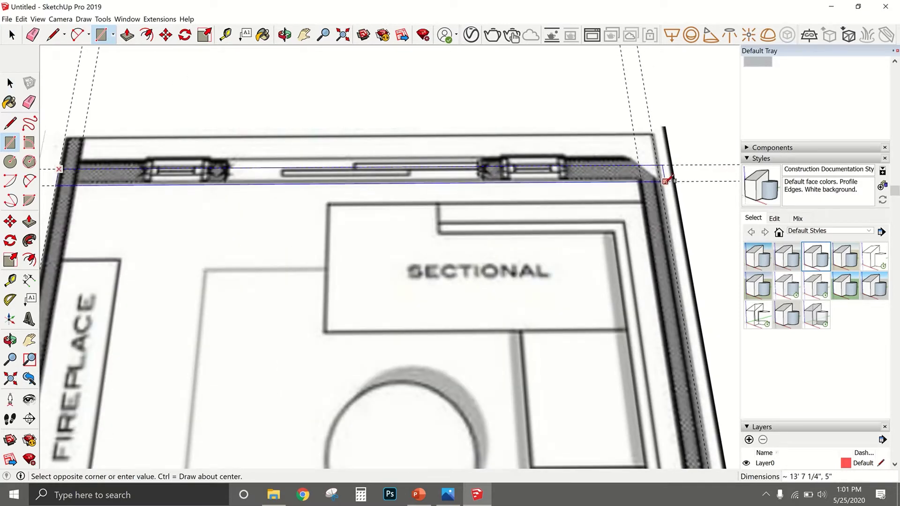
pyautogui.click(662, 180)
# Draw the fireplace wall's rectangle between its guides, from the window wall to the outer guide at the dining end.
pyautogui.scroll(-2, 498, 106)
pyautogui.scroll(-1, 349, 157)
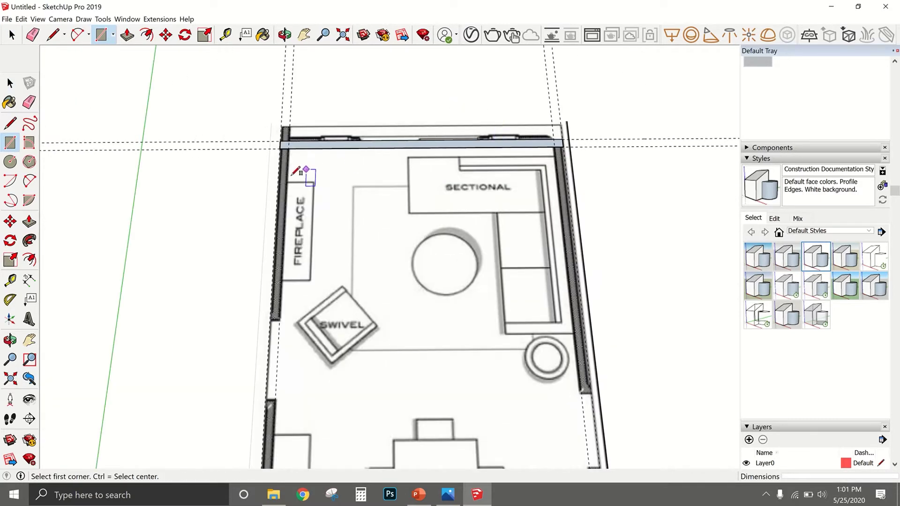
pyautogui.scroll(3, 272, 124)
pyautogui.click(275, 123)
pyautogui.scroll(-4, 249, 141)
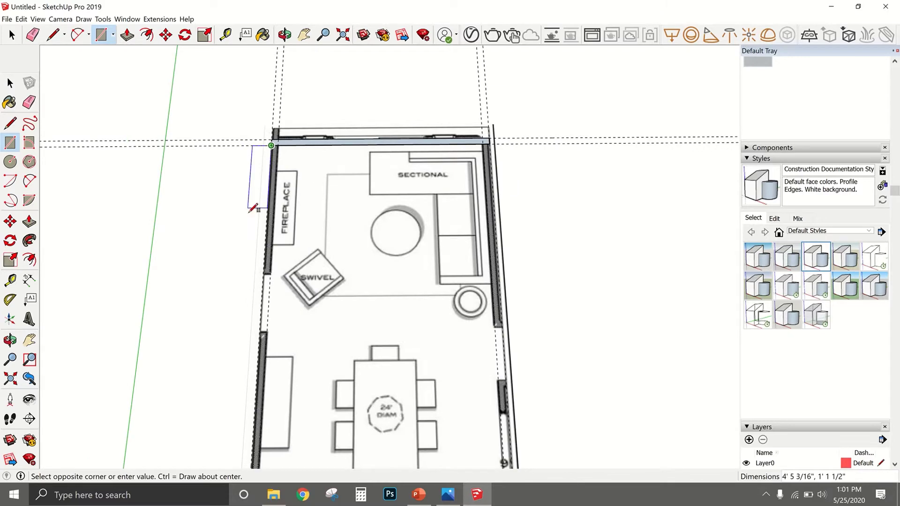
pyautogui.scroll(3, 246, 434)
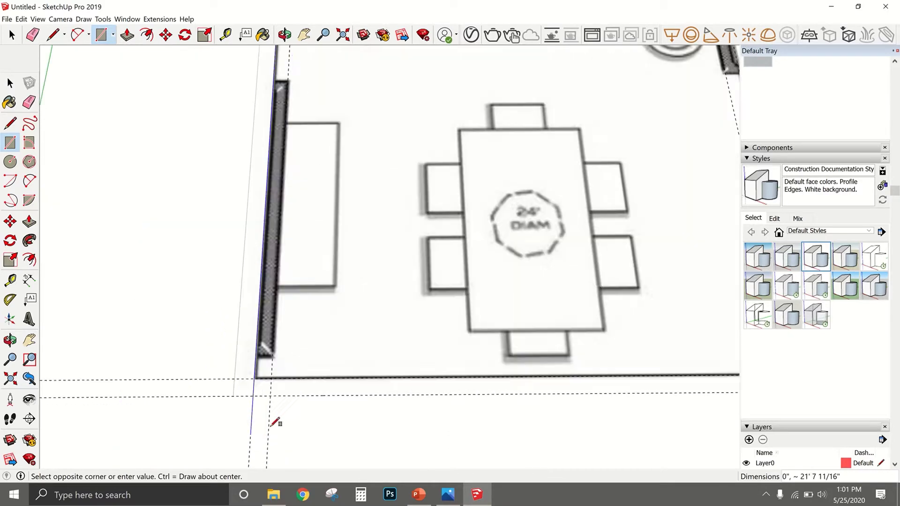
pyautogui.click(276, 393)
# Draw the dining-end wall's rectangle between its guides, from the fireplace-side wall to the opposite outer corner.
pyautogui.click(278, 381)
pyautogui.scroll(-3, 225, 389)
pyautogui.scroll(5, 479, 349)
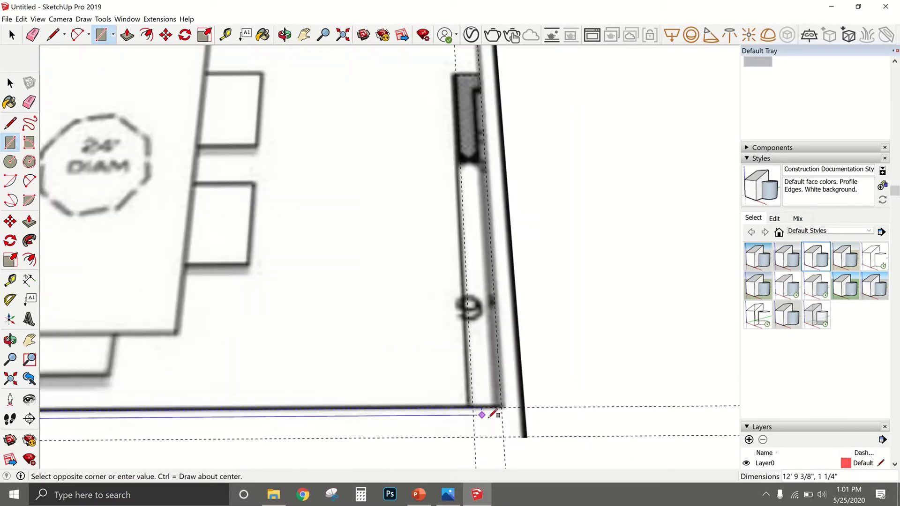
pyautogui.click(503, 438)
# Draw the sectional-side wall's rectangle between its guides, from the dining-end wall up to the window wall.
pyautogui.click(473, 407)
pyautogui.scroll(-8, 500, 402)
pyautogui.scroll(4, 476, 154)
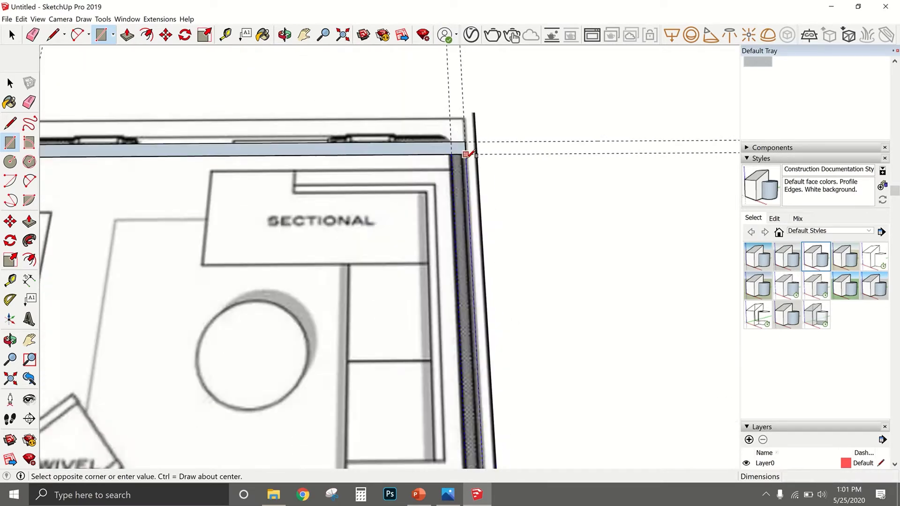
pyautogui.click(480, 171)
pyautogui.scroll(-6, 440, 225)
pyautogui.press('space')
pyautogui.scroll(-3, 351, 322)
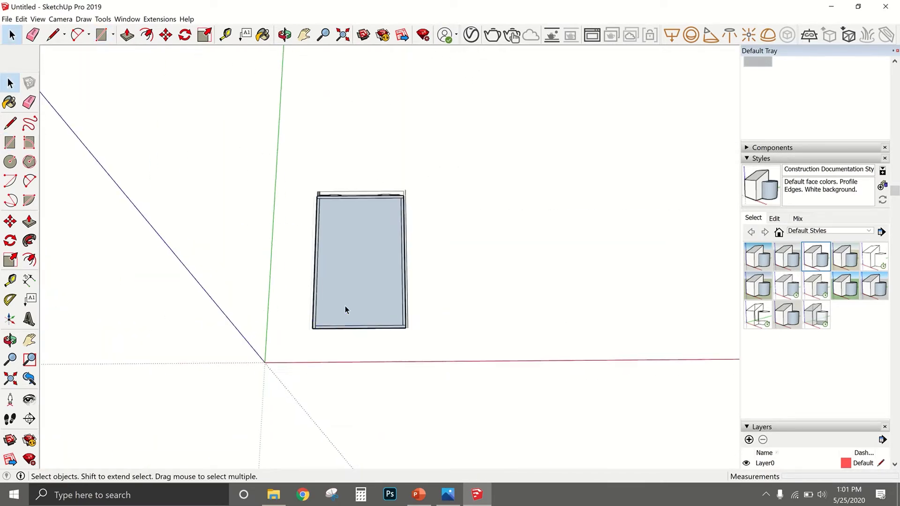
# Delete the short edges that separate the dining-end wall from the two side walls at its corners.
pyautogui.scroll(4, 290, 343)
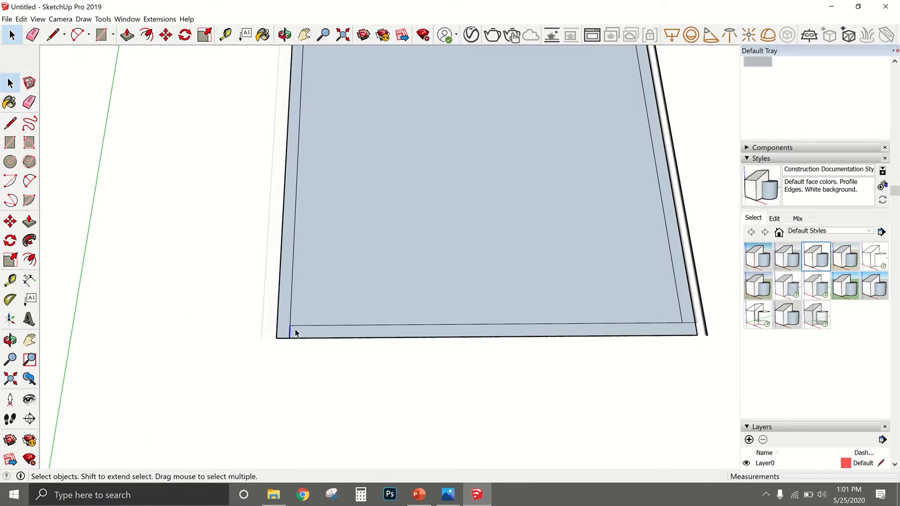
pyautogui.click(300, 331)
pyautogui.scroll(2, 298, 331)
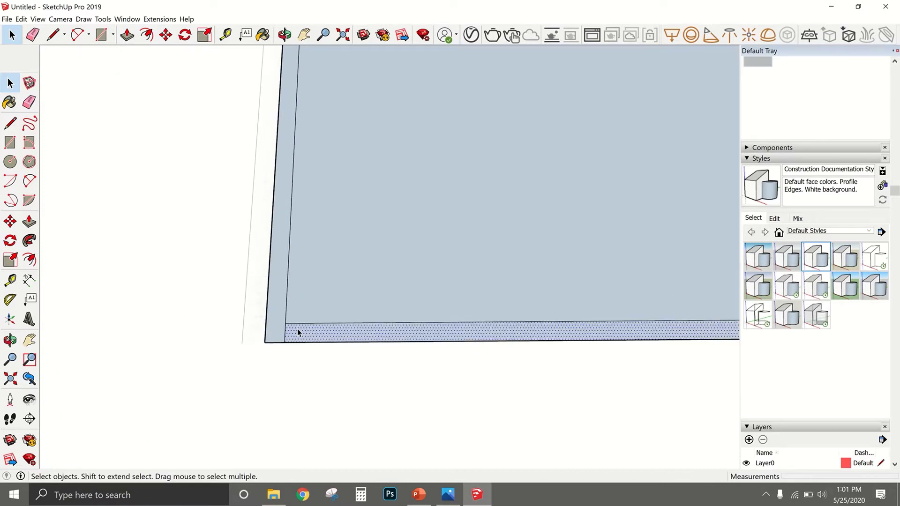
pyautogui.scroll(1, 284, 331)
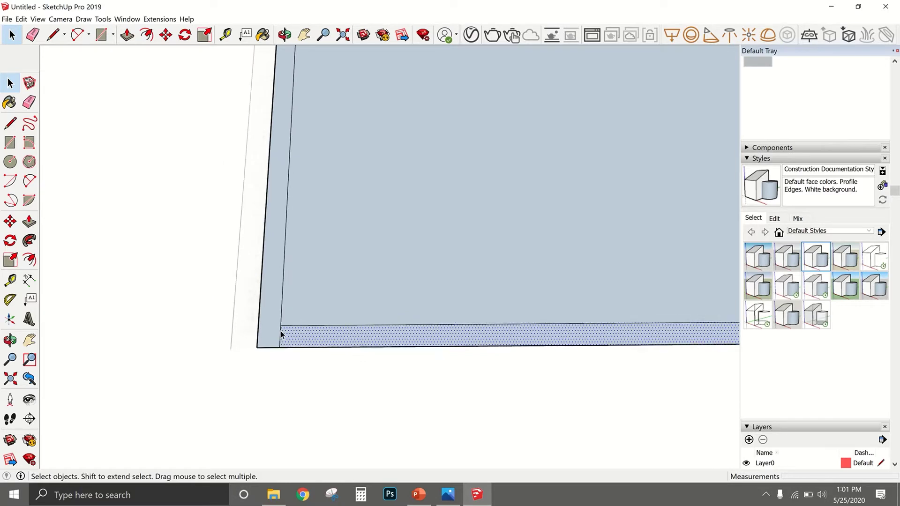
pyautogui.scroll(-5, 284, 331)
pyautogui.moveTo(317, 330); pyautogui.dragTo(316, 277, button='middle')
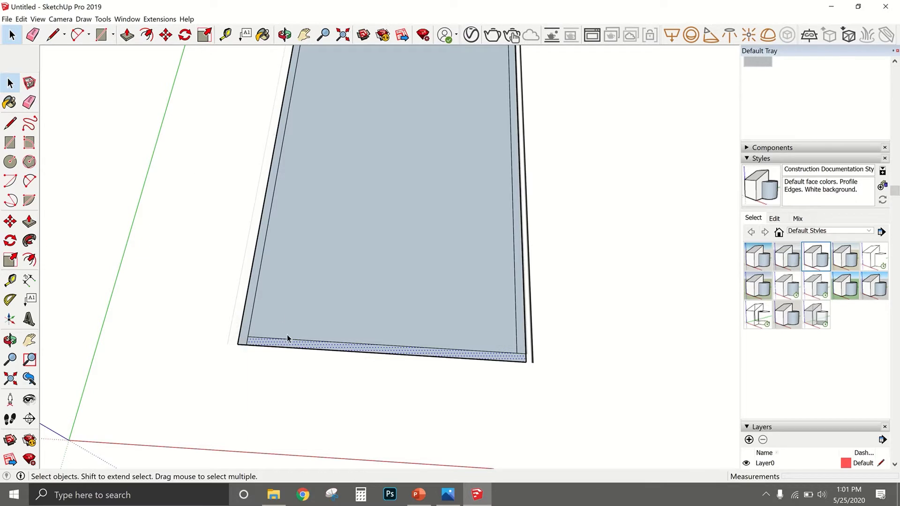
pyautogui.scroll(3, 283, 333)
pyautogui.scroll(-3, 246, 333)
pyautogui.scroll(3, 202, 347)
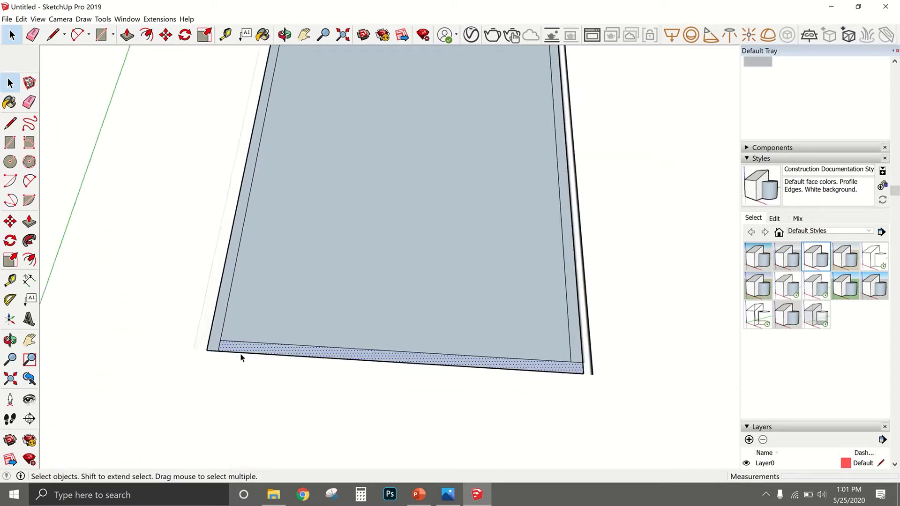
pyautogui.click(201, 346)
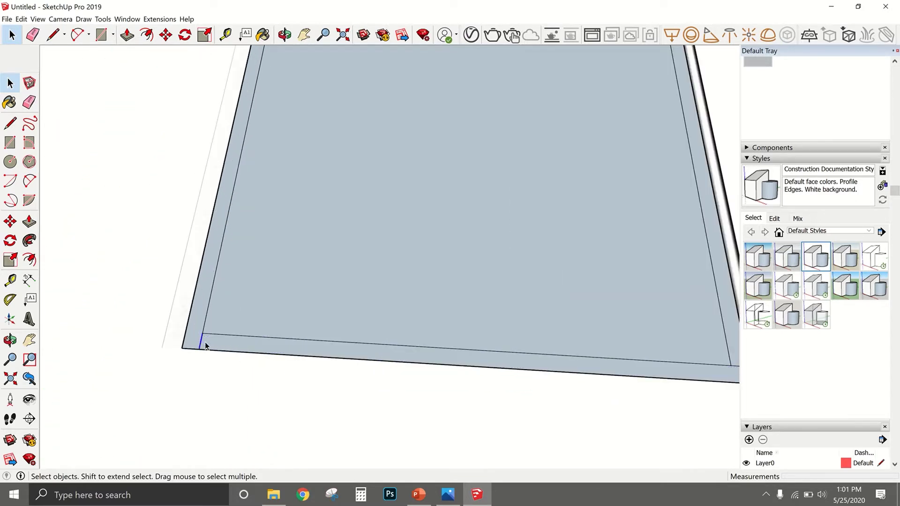
pyautogui.scroll(-2, 356, 363)
pyautogui.scroll(3, 558, 396)
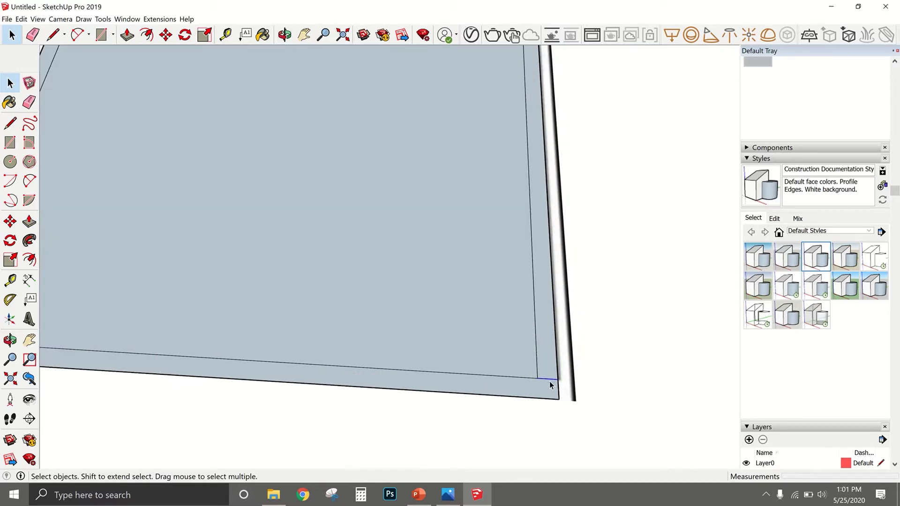
# Delete the short edges that separate the window wall from the two side walls at its corners.
pyautogui.scroll(-3, 535, 412)
pyautogui.scroll(-4, 526, 399)
pyautogui.scroll(4, 539, 142)
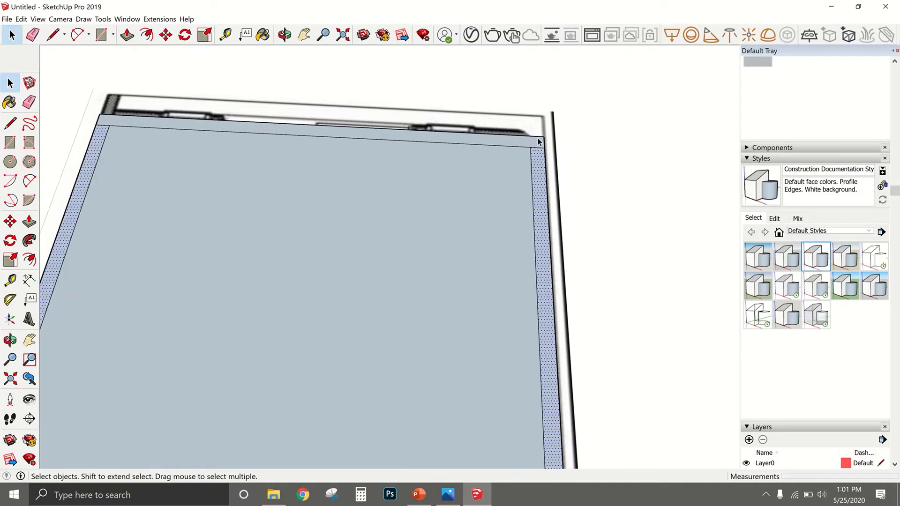
pyautogui.click(537, 148)
pyautogui.press('Delete')
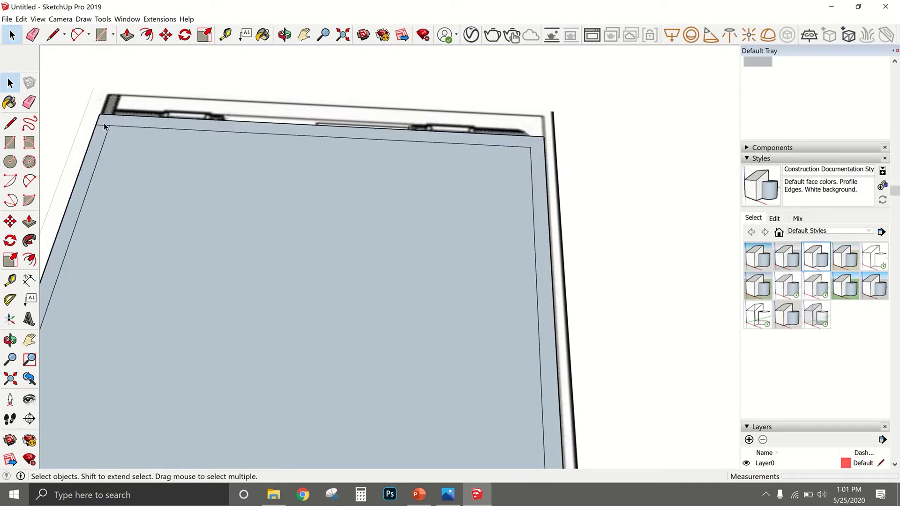
pyautogui.scroll(-5, 311, 189)
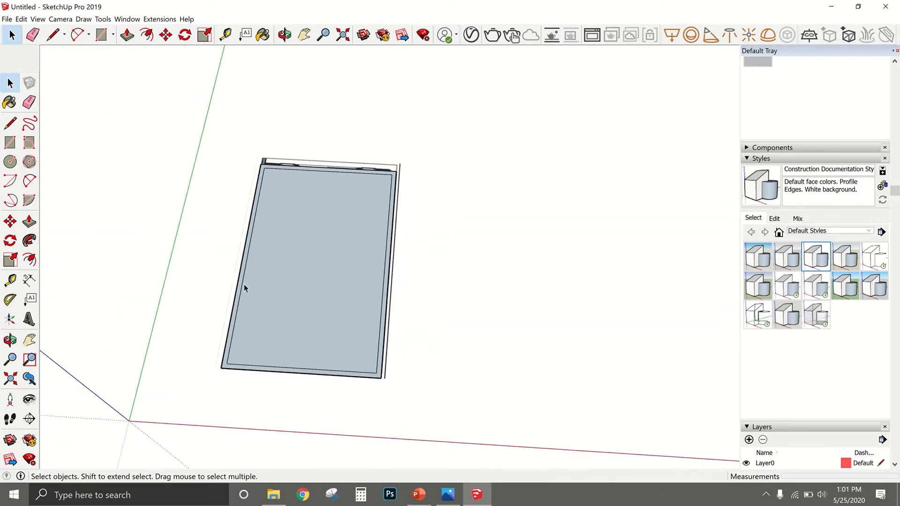
# Select all connected wall and floor geometry and reverse its faces.
pyautogui.scroll(2, 244, 284)
pyautogui.scroll(2, 290, 288)
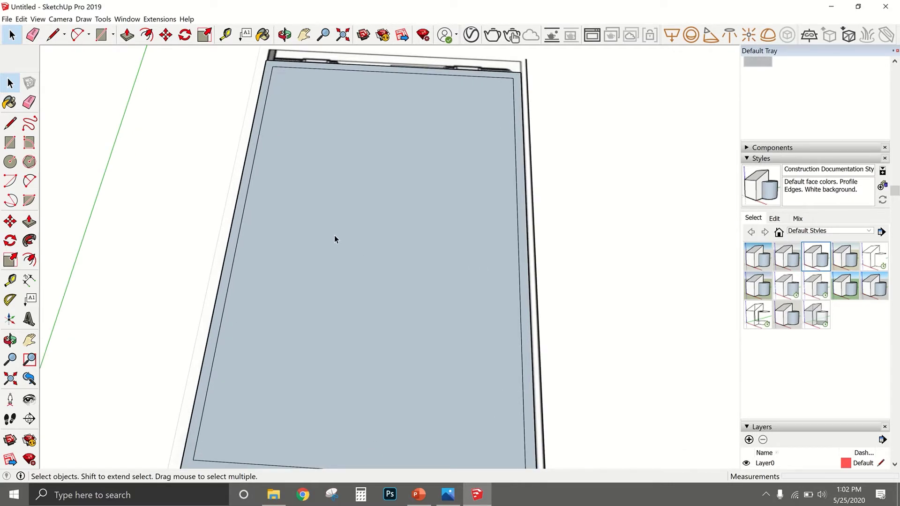
pyautogui.scroll(-4, 338, 229)
pyautogui.tripleClick(353, 224)
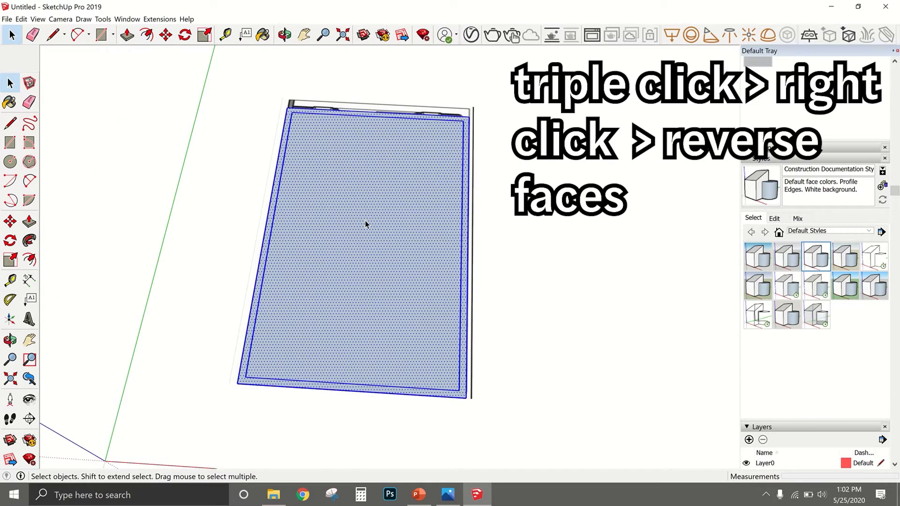
pyautogui.rightClick(365, 225)
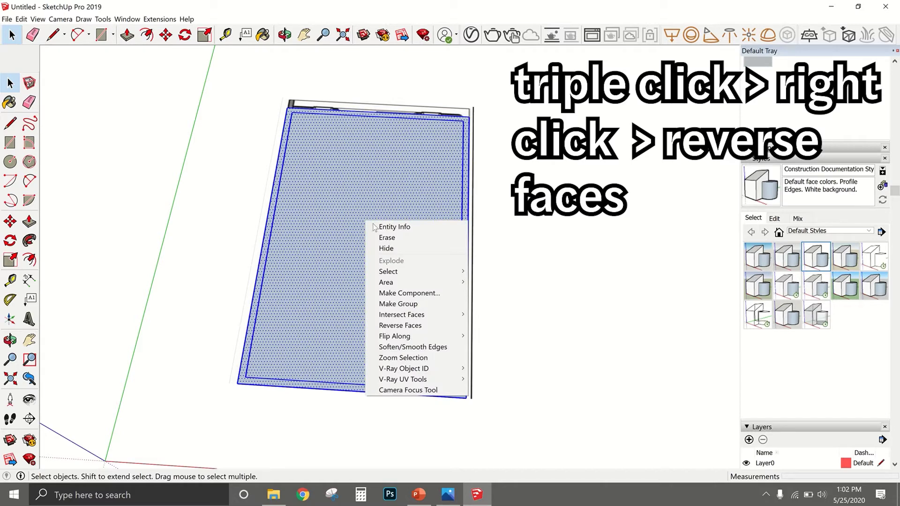
pyautogui.click(385, 326)
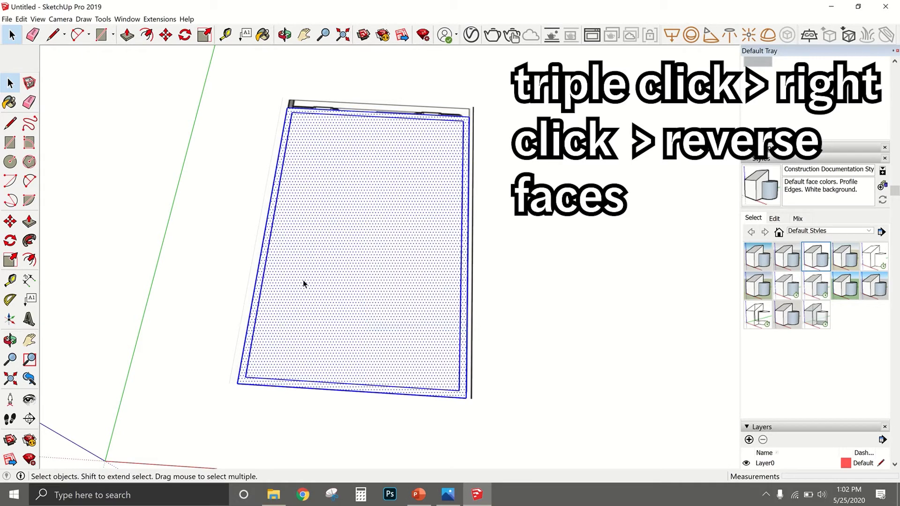
pyautogui.click(227, 240)
# Copy the inner floor face with its edges 20' along the red axis, beside the plan.
pyautogui.scroll(3, 277, 203)
pyautogui.scroll(-4, 305, 225)
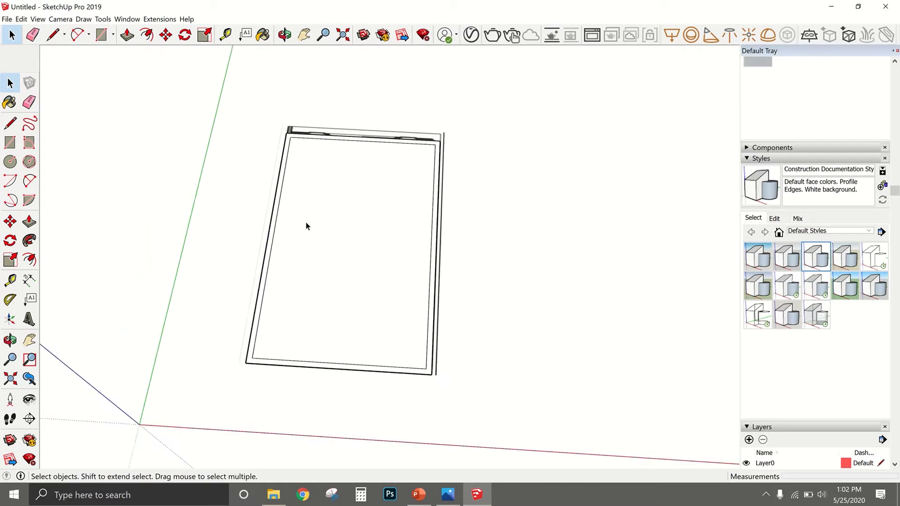
pyautogui.scroll(1, 310, 220)
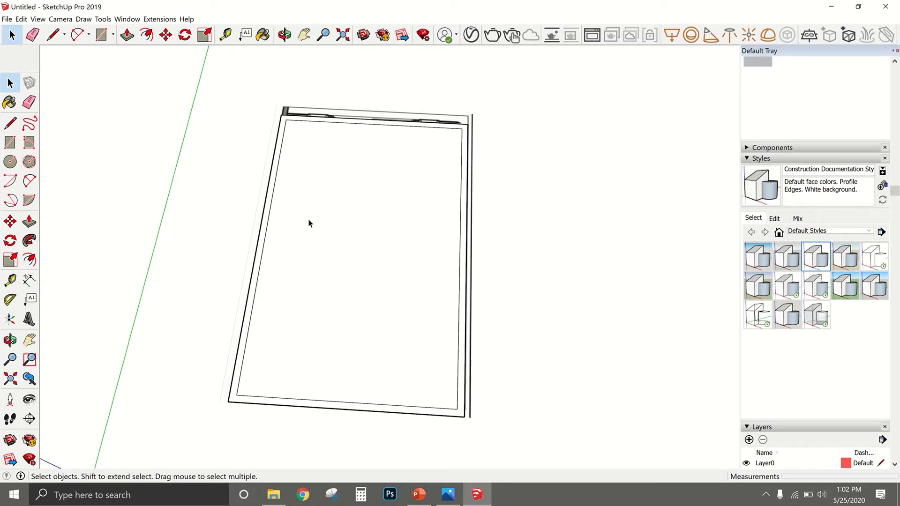
pyautogui.doubleClick(308, 223)
pyautogui.press('m')
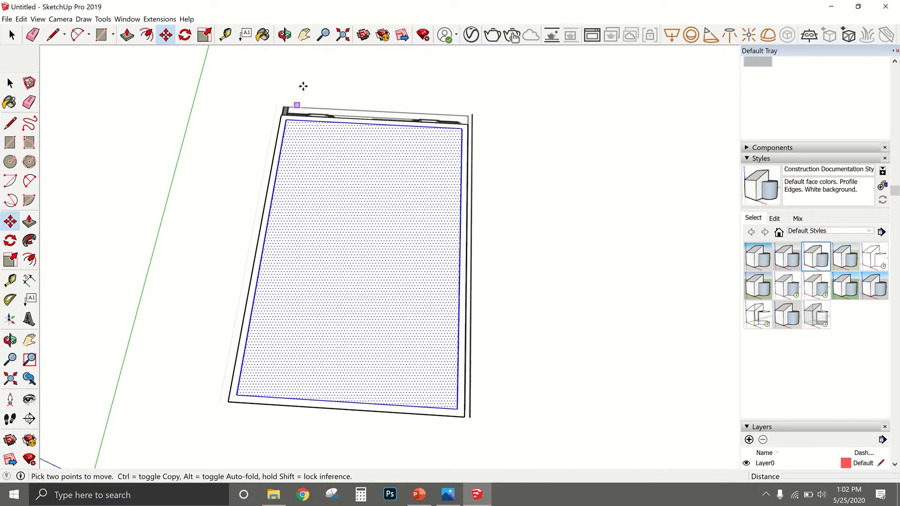
pyautogui.press('ctrl')
pyautogui.click(280, 95)
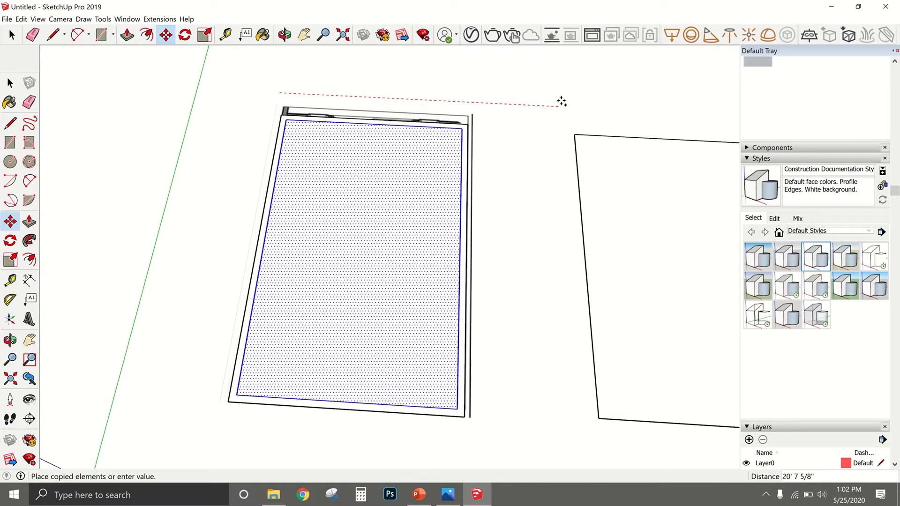
pyautogui.click(561, 102)
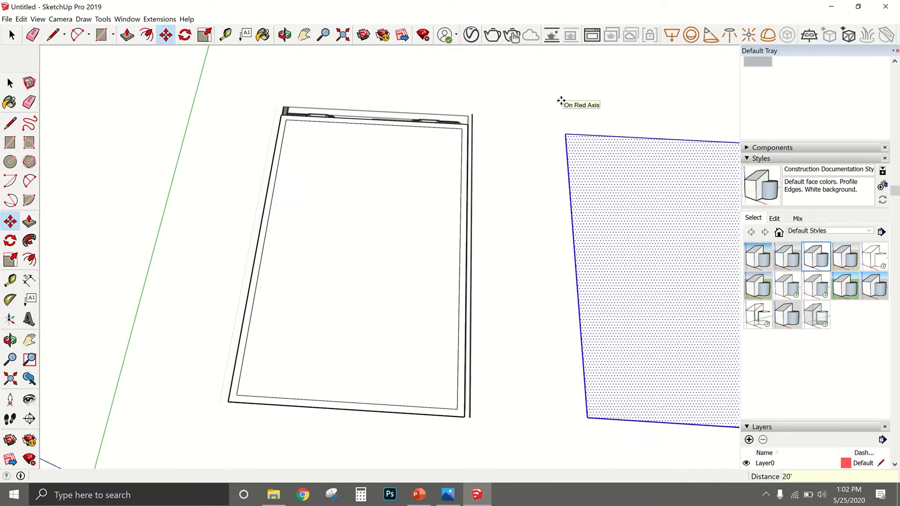
pyautogui.press('space')
# Delete the original floor face inside the wall outline to uncover the floor plan image.
pyautogui.moveTo(283, 156); pyautogui.dragTo(324, 193, button='middle')
pyautogui.scroll(2, 327, 193)
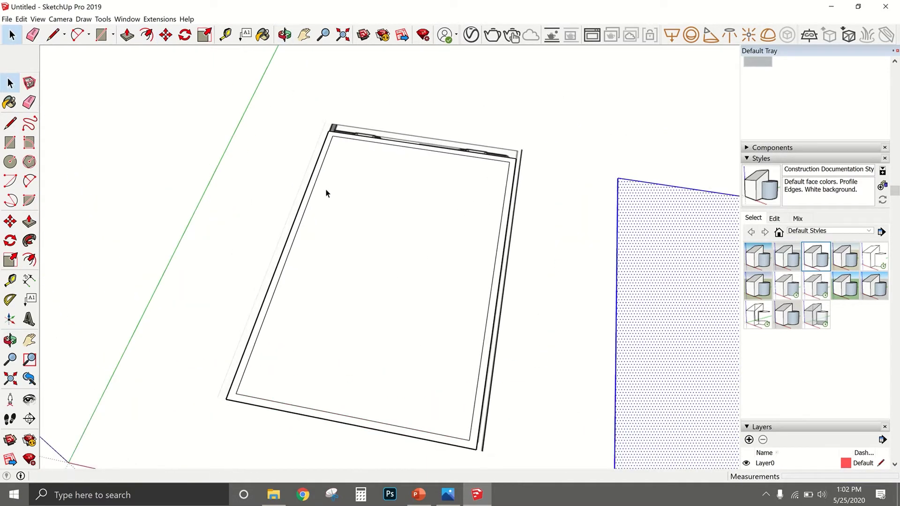
pyautogui.click(362, 211)
pyautogui.press('Delete')
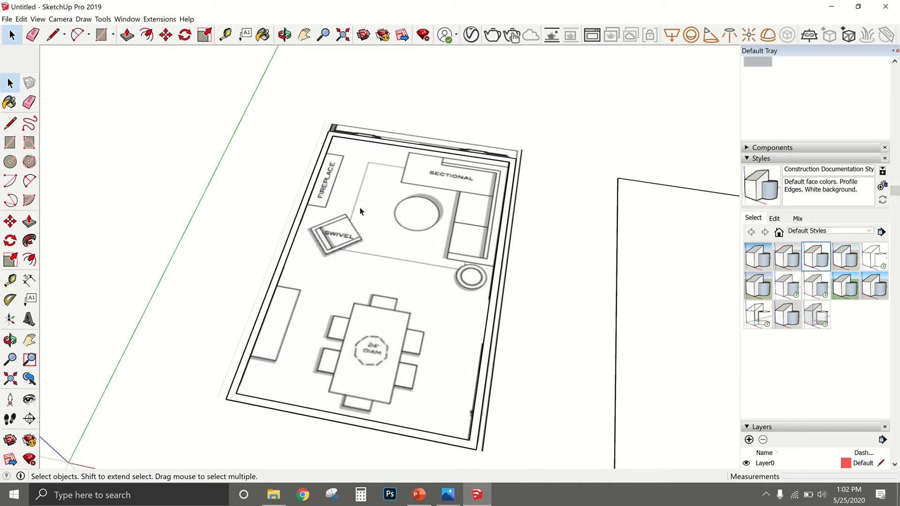
# Extrude the wall outline face upward to a height of 9' with Push/Pull.
pyautogui.press('p')
pyautogui.scroll(4, 300, 222)
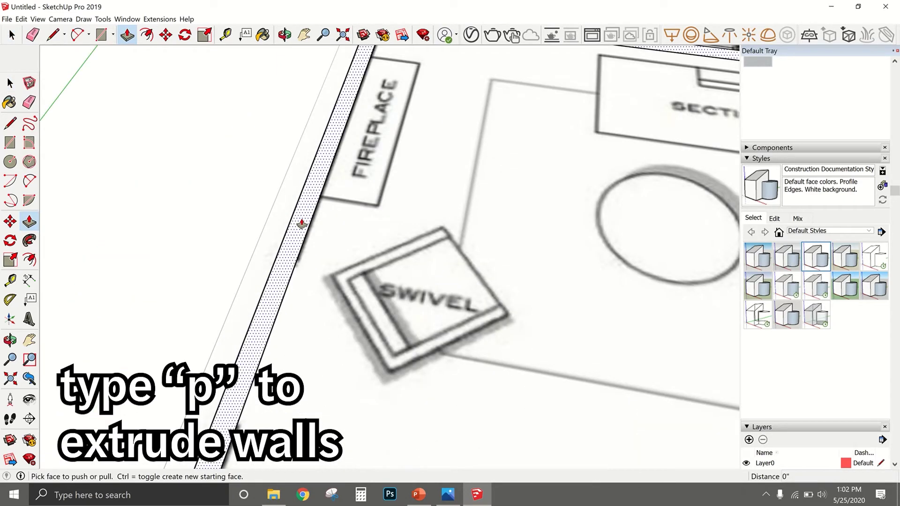
pyautogui.scroll(2, 302, 224)
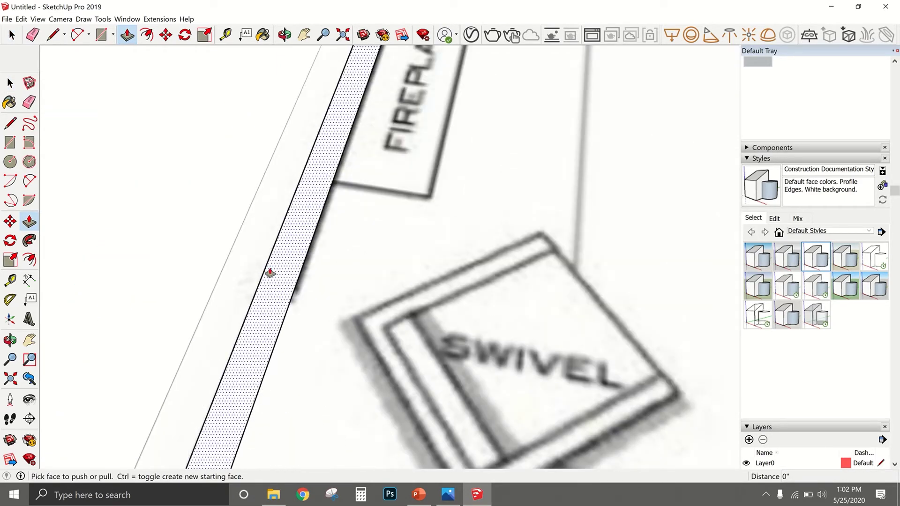
pyautogui.scroll(-5, 273, 265)
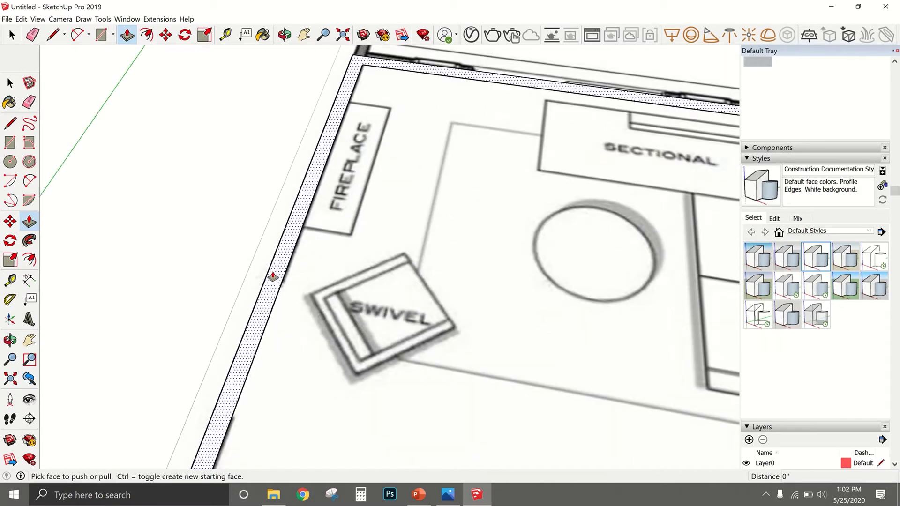
pyautogui.scroll(4, 273, 277)
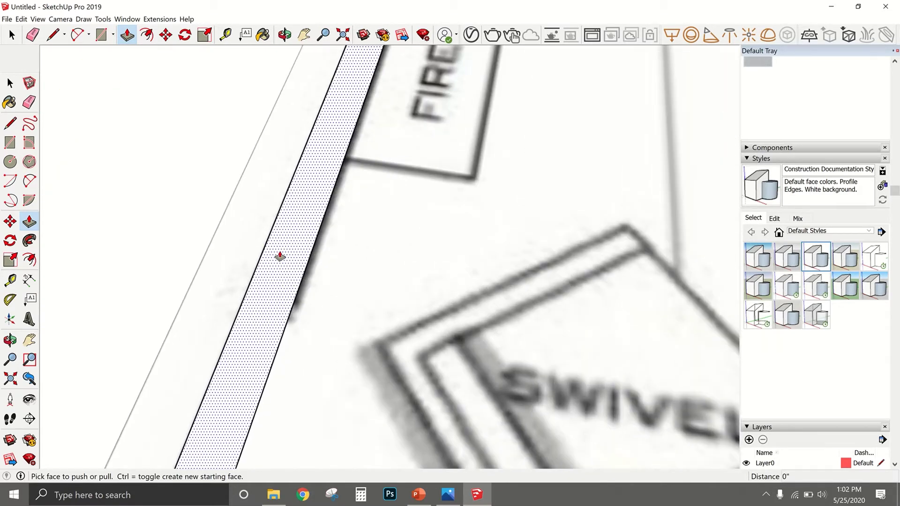
pyautogui.scroll(-4, 279, 261)
pyautogui.scroll(4, 281, 261)
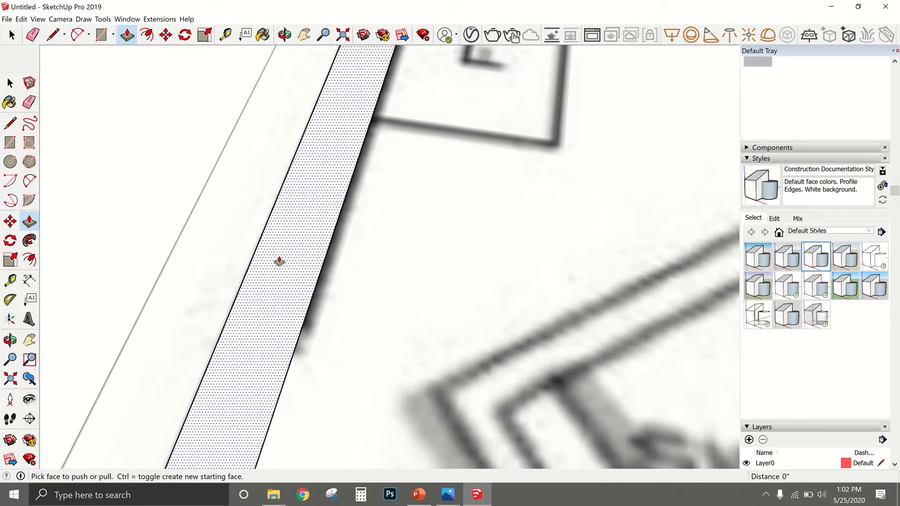
pyautogui.scroll(-4, 284, 259)
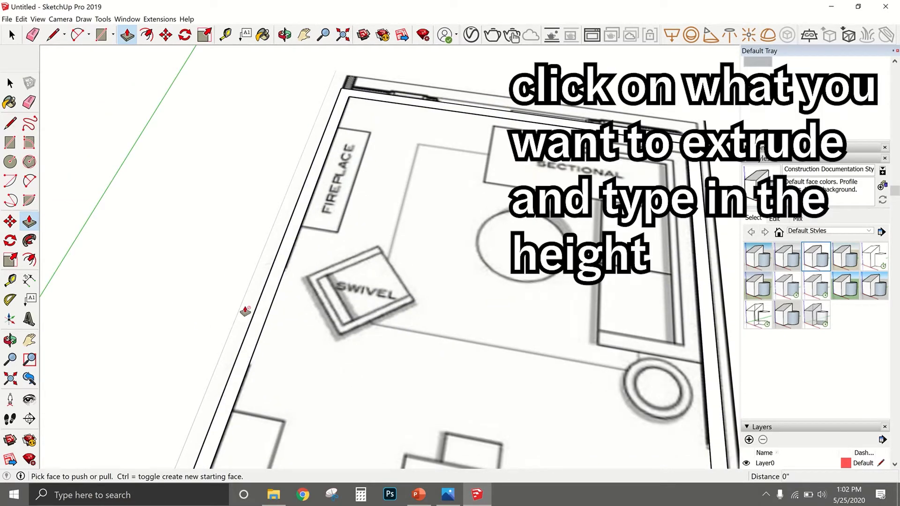
pyautogui.scroll(-5, 269, 302)
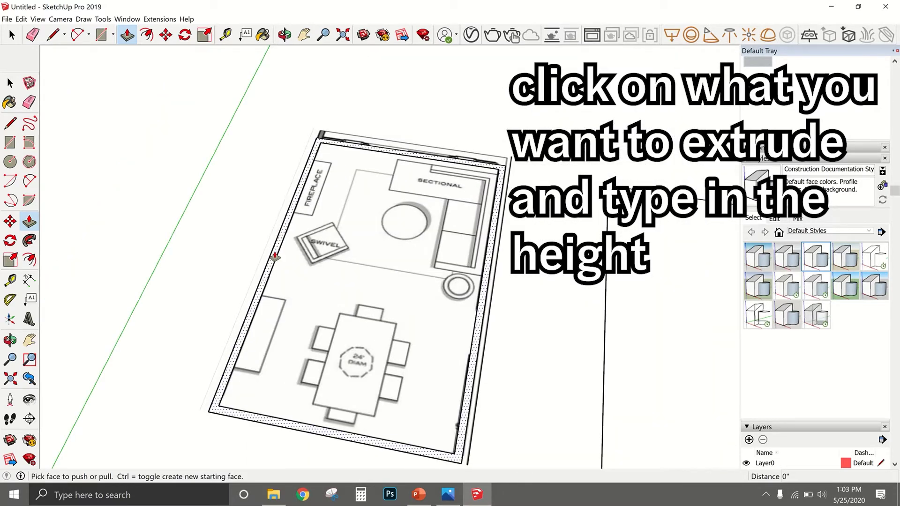
pyautogui.click(274, 257)
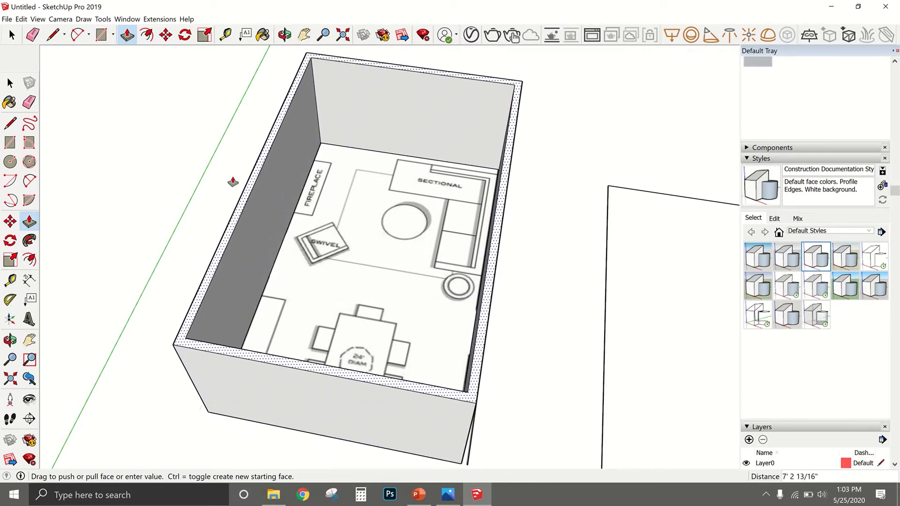
pyautogui.write("9'")
pyautogui.press('Return')
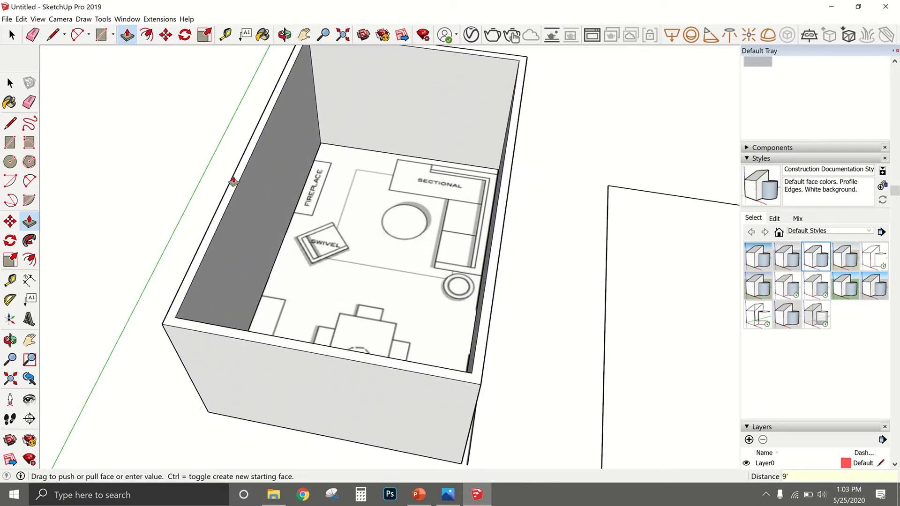
pyautogui.press('space')
# Select all connected wall geometry and make it into a group.
pyautogui.scroll(-3, 324, 226)
pyautogui.moveTo(305, 240); pyautogui.dragTo(199, 256, button='middle')
pyautogui.moveTo(399, 122); pyautogui.dragTo(533, 330, button='middle')
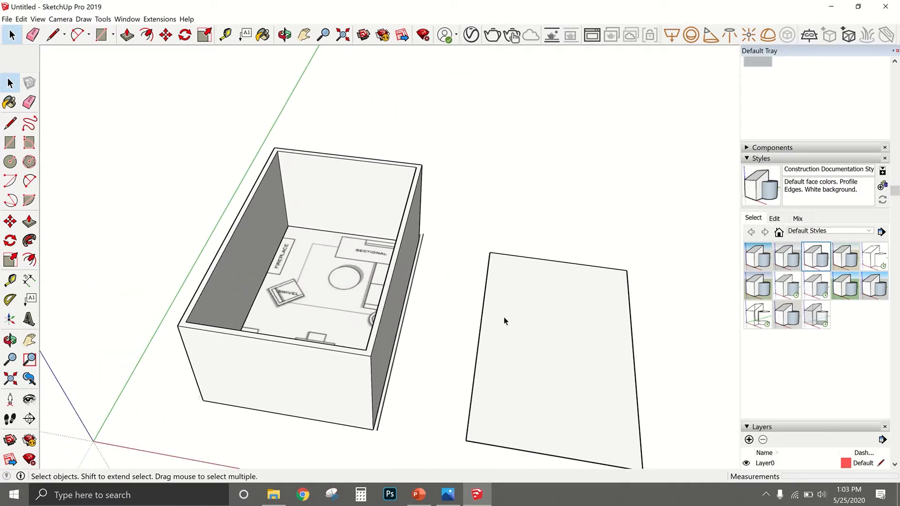
pyautogui.click(263, 233)
pyautogui.doubleClick(261, 236)
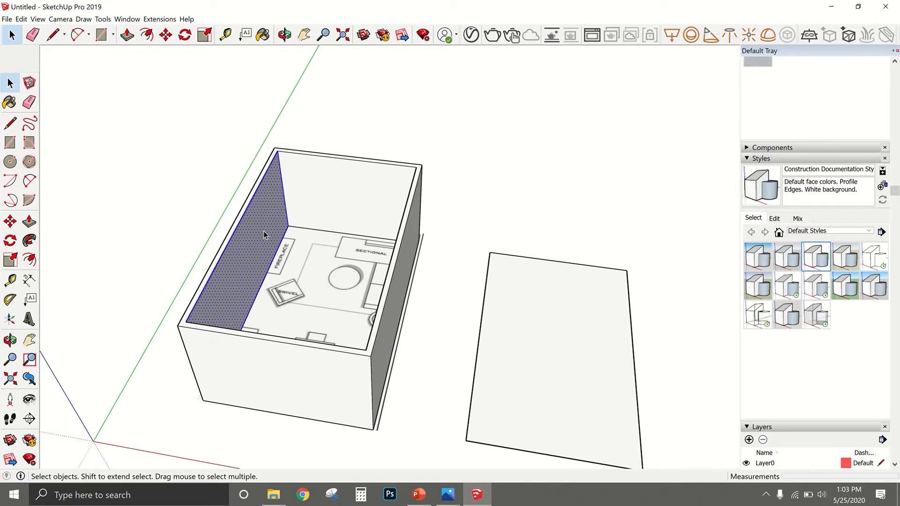
pyautogui.tripleClick(263, 234)
pyautogui.rightClick(265, 233)
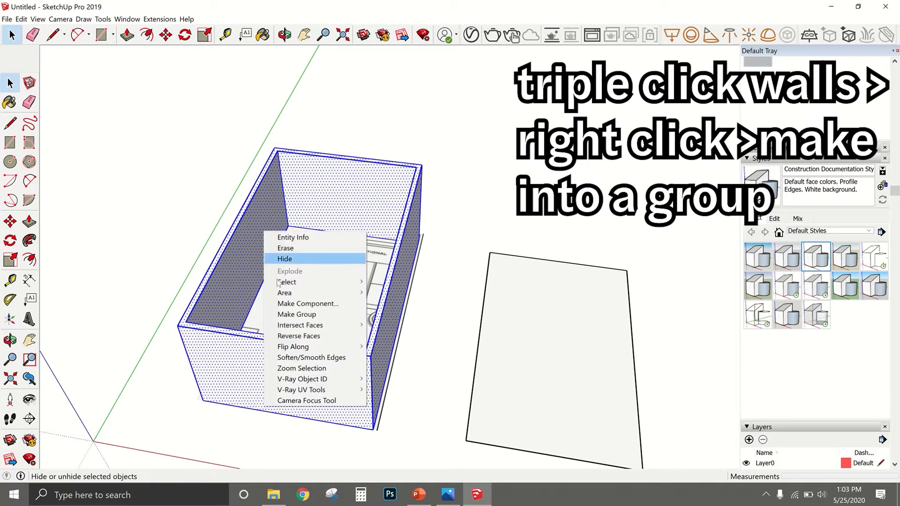
pyautogui.click(296, 314)
# Create a layer named WALLS and assign the wall group to it.
pyautogui.scroll(-5, 899, 325)
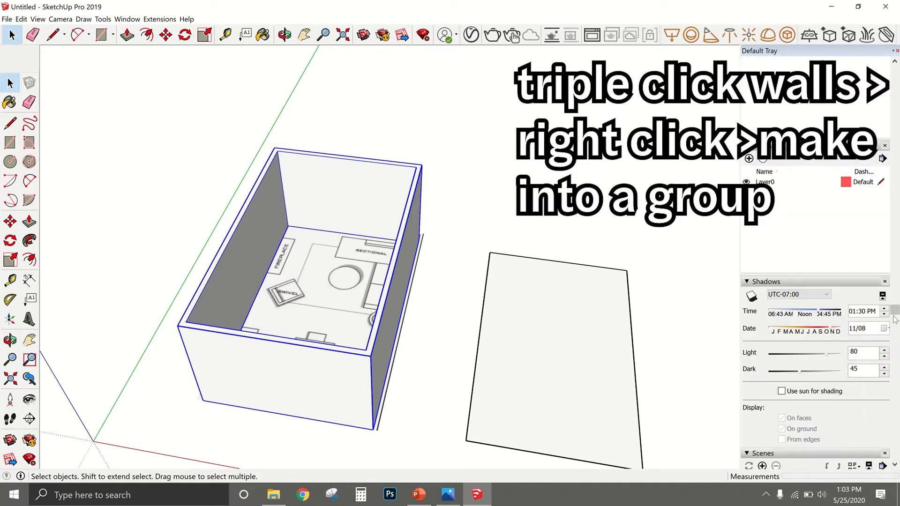
pyautogui.click(749, 159)
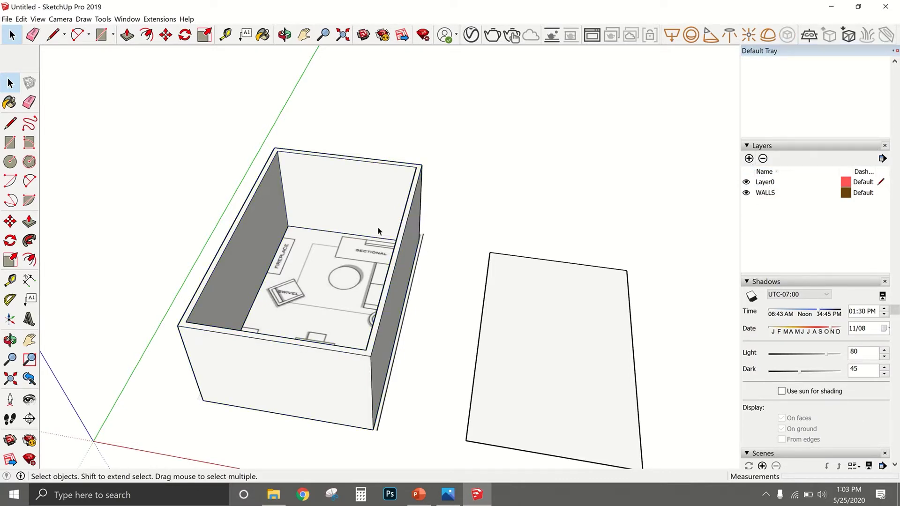
pyautogui.click(378, 228)
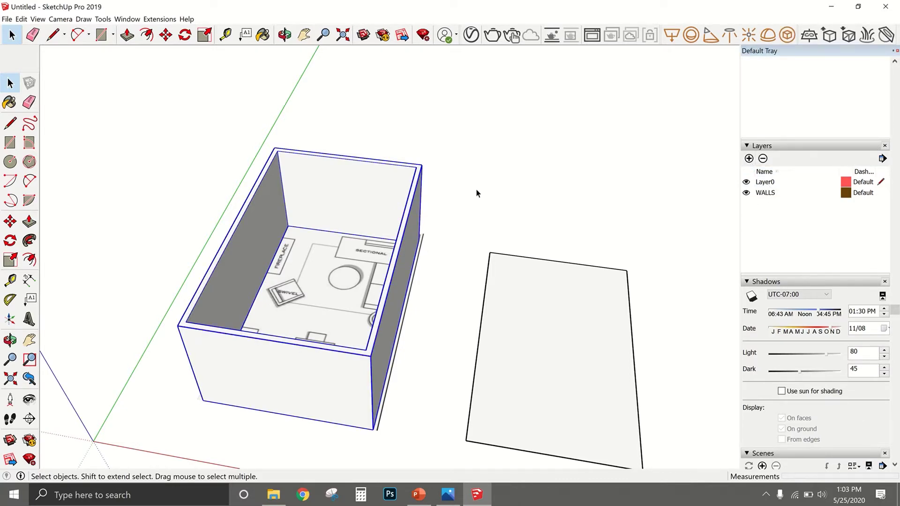
pyautogui.scroll(7, 875, 167)
pyautogui.scroll(3, 865, 108)
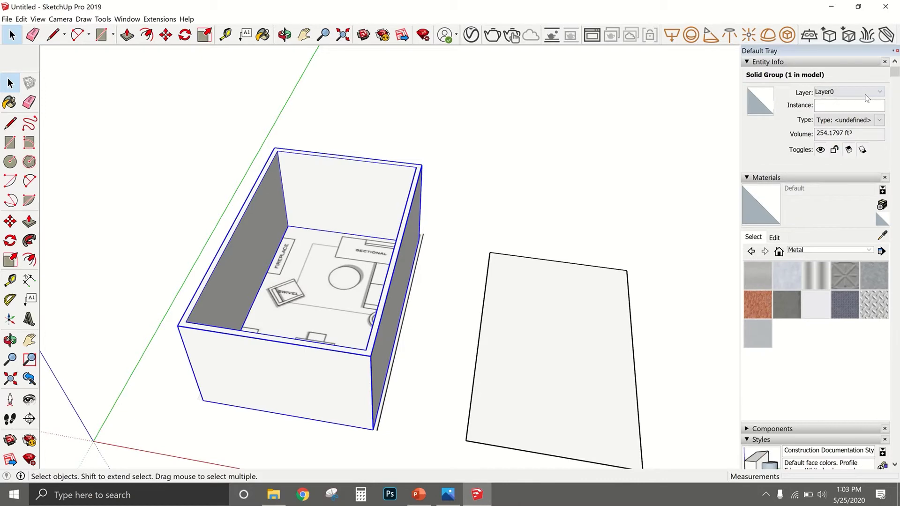
pyautogui.click(866, 96)
pyautogui.click(844, 109)
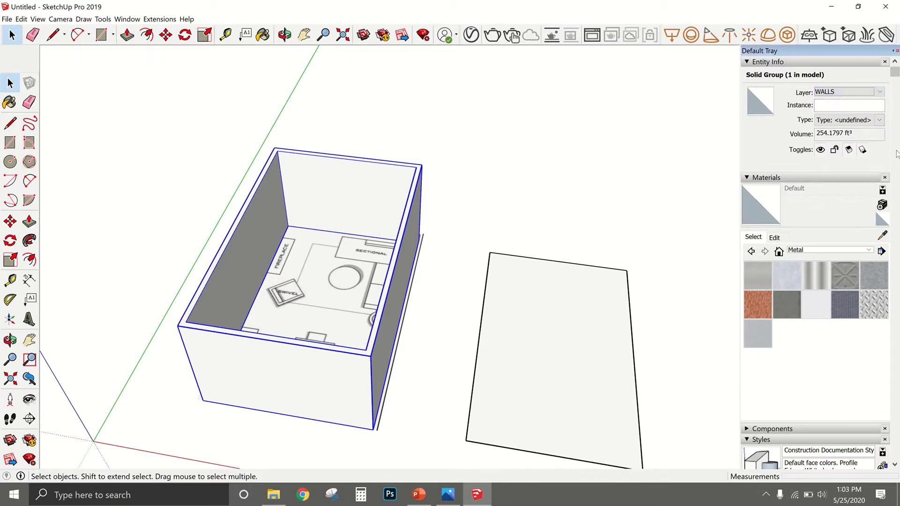
pyautogui.scroll(-10, 896, 155)
pyautogui.click(525, 171)
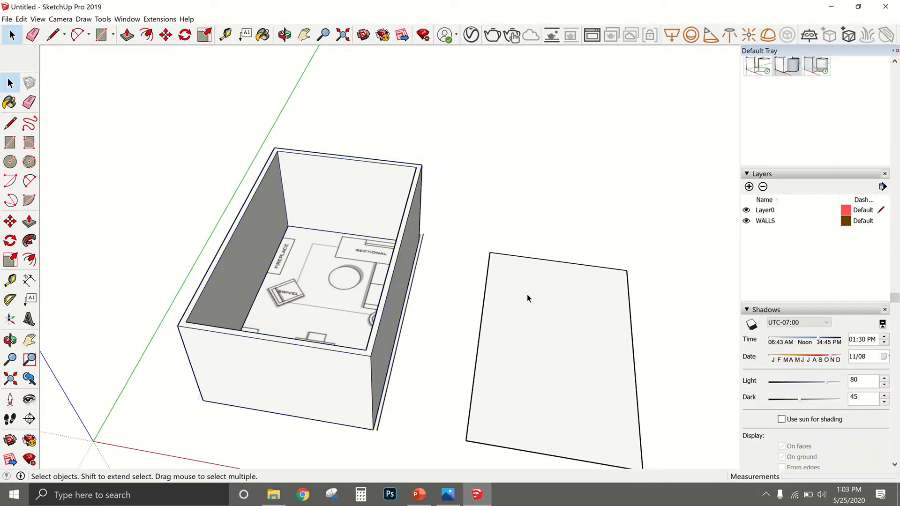
# Move the copied floor face with its edges 20' back along the red axis into the walled room.
pyautogui.click(527, 294)
pyautogui.press('m')
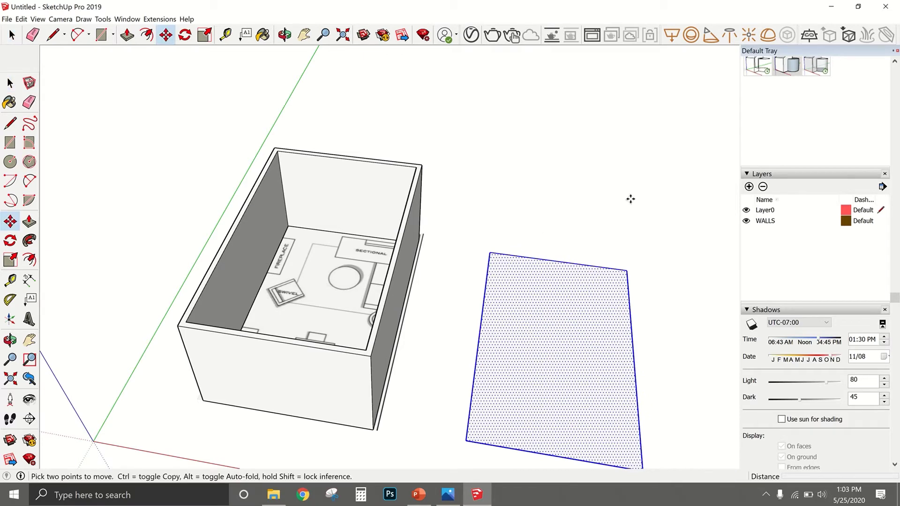
pyautogui.click(631, 199)
pyautogui.write('20')
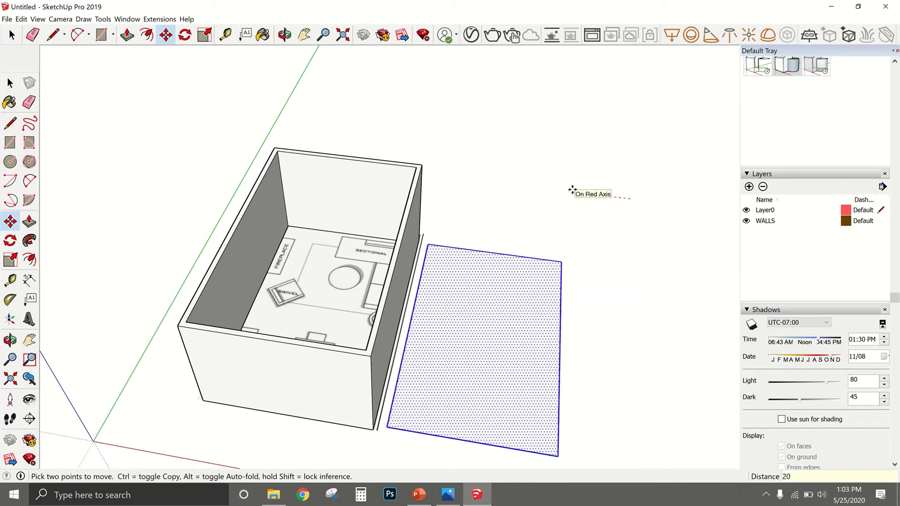
pyautogui.write("'")
pyautogui.press('Return')
pyautogui.moveTo(251, 205); pyautogui.dragTo(323, 230, button='middle')
pyautogui.press('space')
pyautogui.scroll(-2, 327, 233)
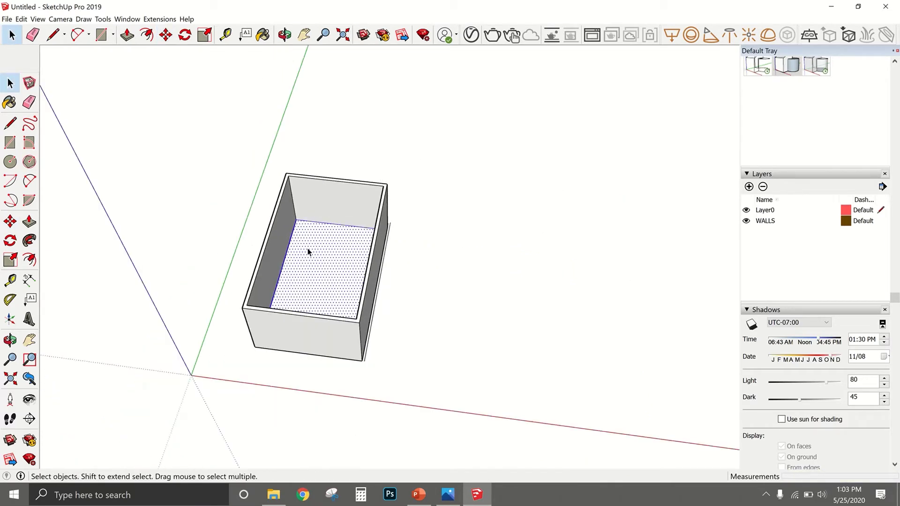
# Extrude the floor face downward below the walls to give the floor thickness.
pyautogui.press('p')
pyautogui.click(325, 244)
pyautogui.moveTo(297, 402); pyautogui.dragTo(284, 344, button='middle')
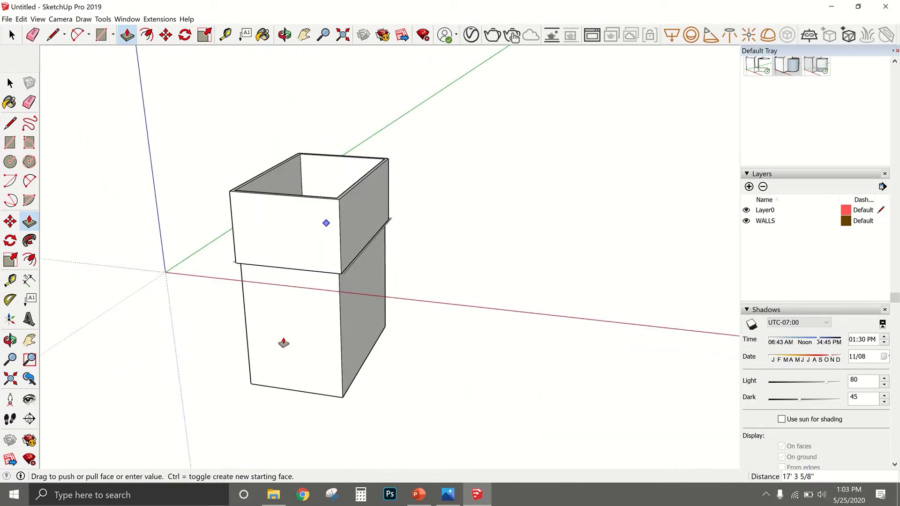
pyautogui.press('Return')
pyautogui.press('space')
# Select all connected floor geometry and make it into a group.
pyautogui.scroll(5, 285, 193)
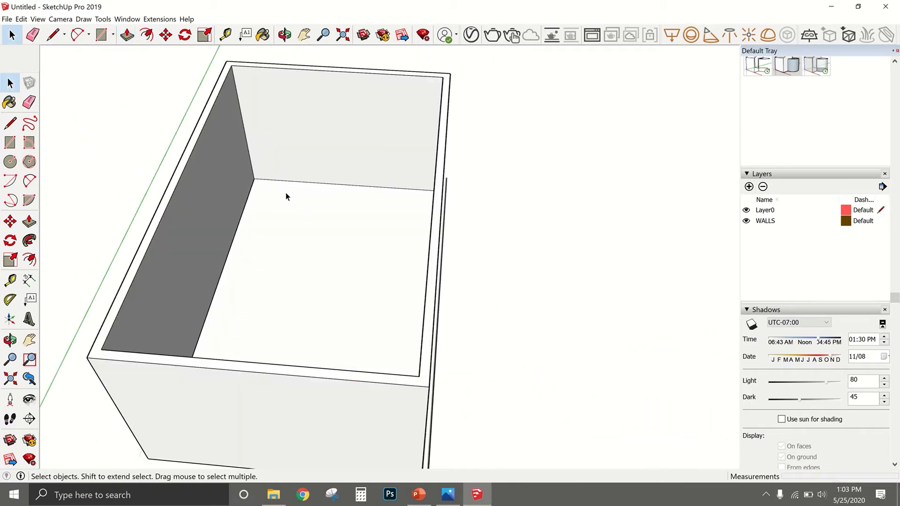
pyautogui.click(291, 215)
pyautogui.rightClick(289, 215)
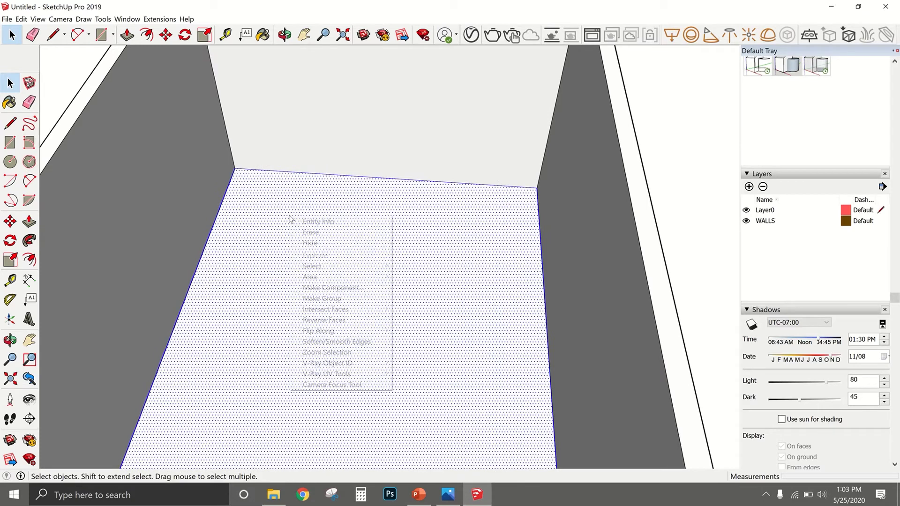
pyautogui.click(323, 300)
# Create a layer named FLOOR and assign the floor group to it.
pyautogui.click(749, 187)
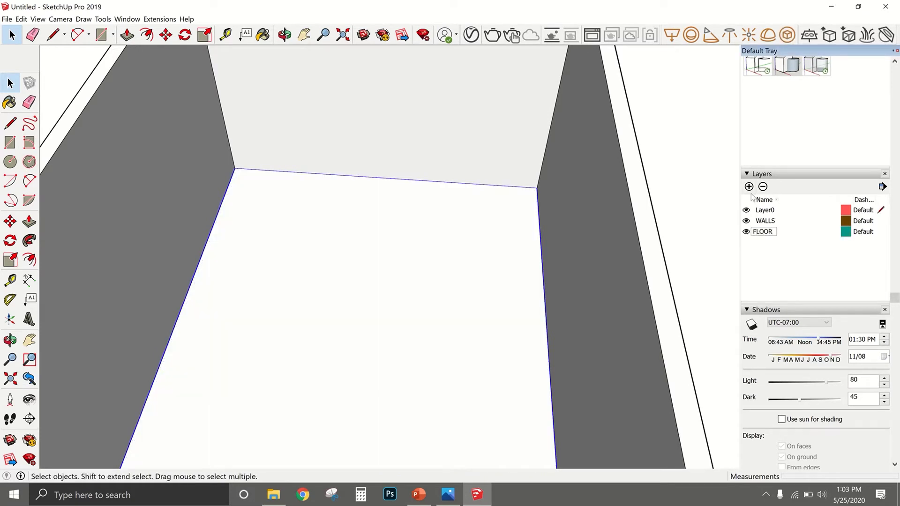
pyautogui.moveTo(895, 298); pyautogui.dragTo(895, 71)
pyautogui.click(864, 92)
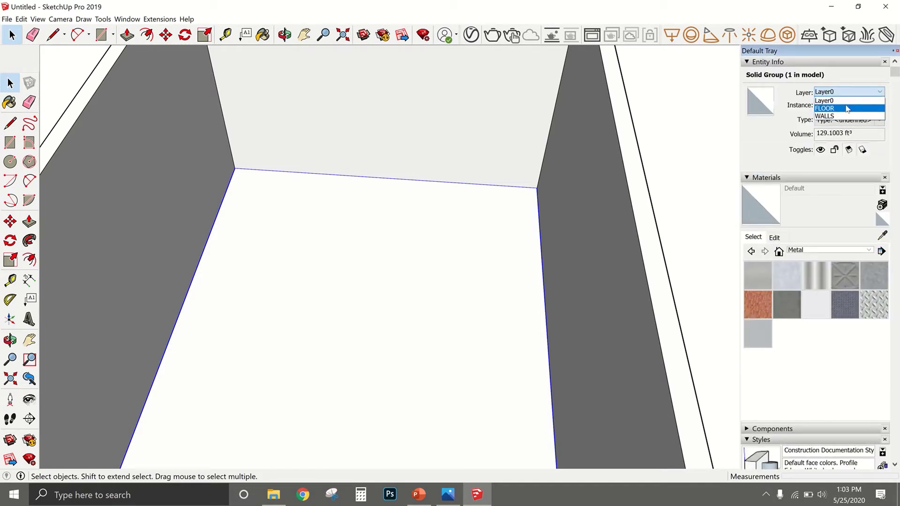
pyautogui.click(853, 109)
pyautogui.scroll(-4, 451, 263)
pyautogui.click(576, 172)
# Examine the room's walls and floor from several angles, ending on the window wall.
pyautogui.scroll(-3, 344, 297)
pyautogui.moveTo(336, 239); pyautogui.dragTo(250, 220, button='middle')
pyautogui.scroll(4, 399, 347)
pyautogui.scroll(-2, 278, 275)
pyautogui.moveTo(279, 276); pyautogui.dragTo(334, 257, button='middle')
pyautogui.scroll(1, 334, 257)
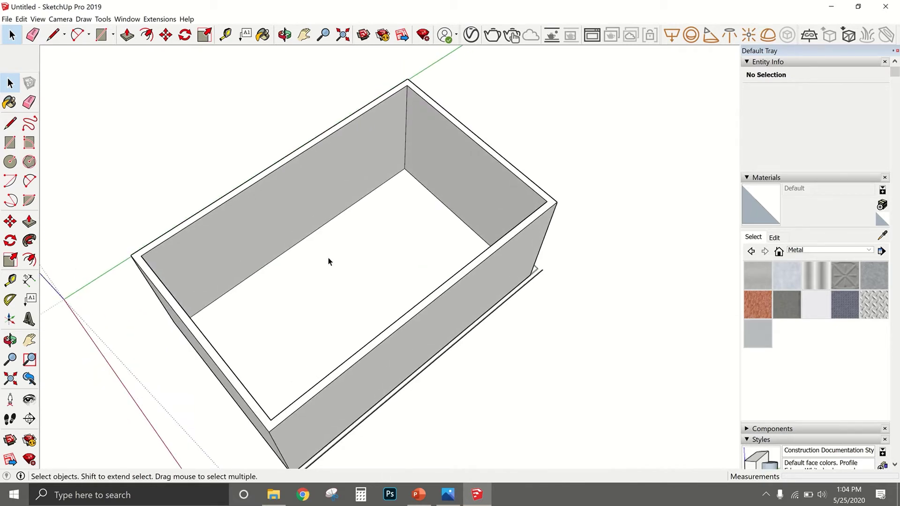
pyautogui.scroll(-2, 233, 253)
pyautogui.moveTo(403, 197); pyautogui.dragTo(623, 141, button='middle')
pyautogui.scroll(4, 376, 253)
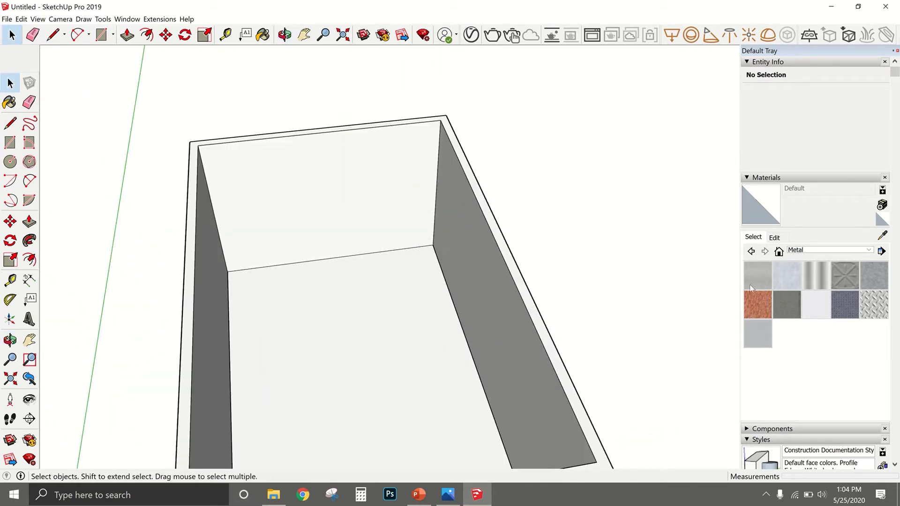
# Apply the X-ray style from Default Styles to see the floor plan image through the floor and walls.
pyautogui.scroll(-8, 899, 206)
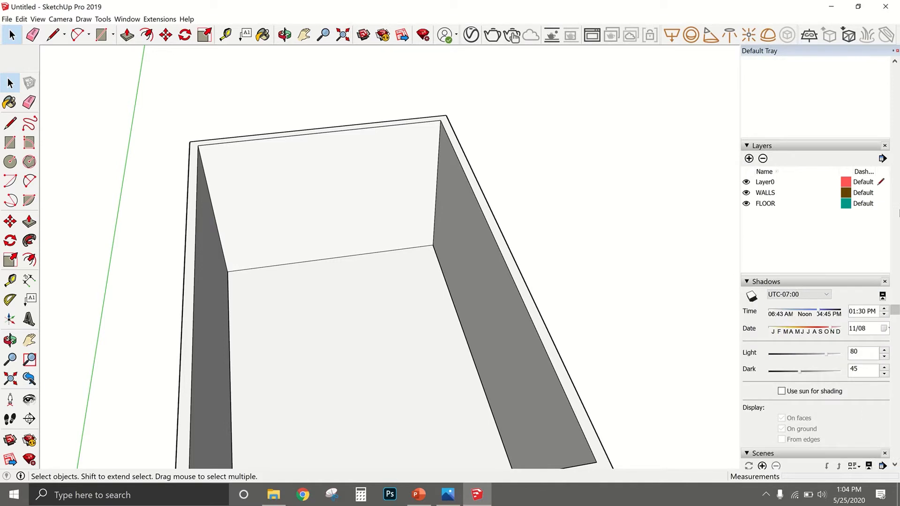
pyautogui.scroll(-6, 893, 235)
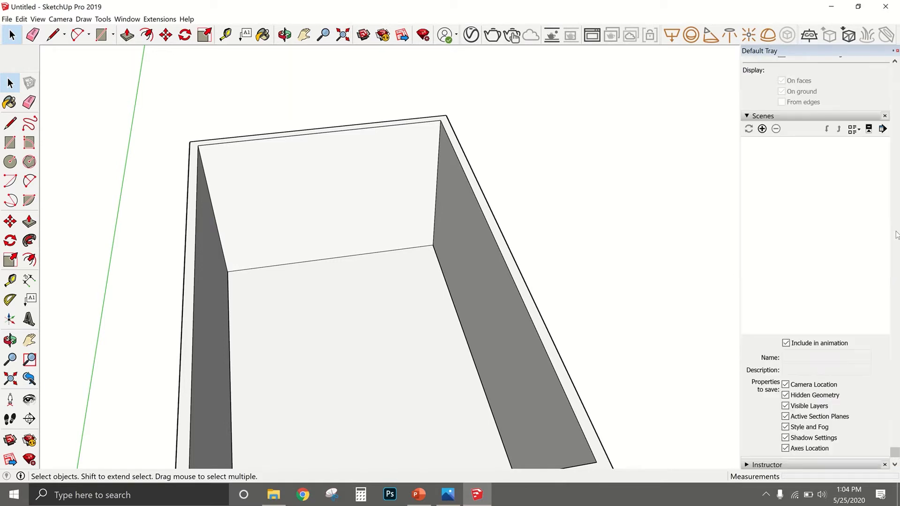
pyautogui.scroll(2, 895, 235)
pyautogui.scroll(6, 897, 235)
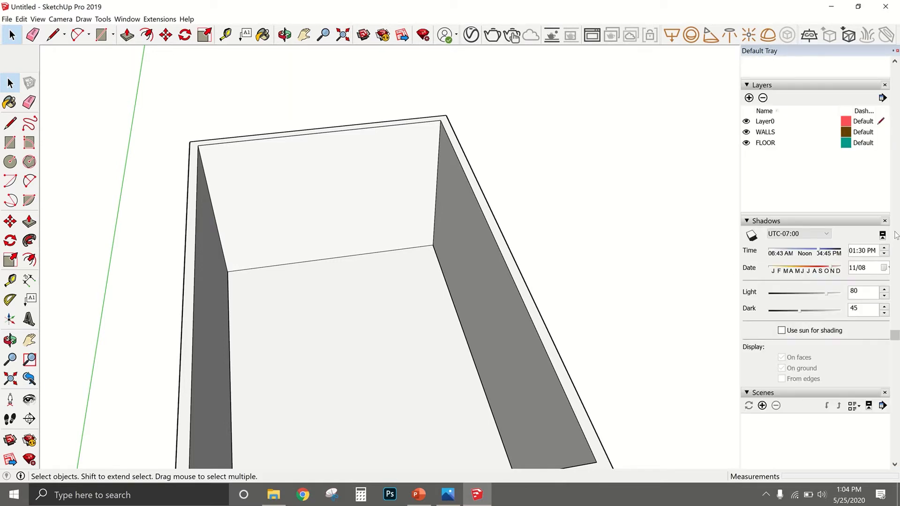
pyautogui.click(818, 199)
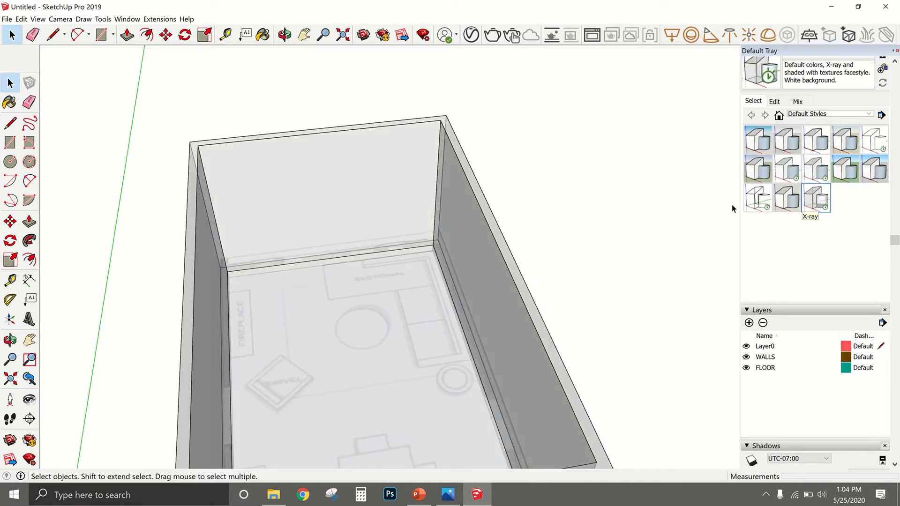
# Place a vertical guide on the window wall, offset from the room's corner edge to the near side of the first window.
pyautogui.scroll(6, 299, 209)
pyautogui.scroll(3, 185, 208)
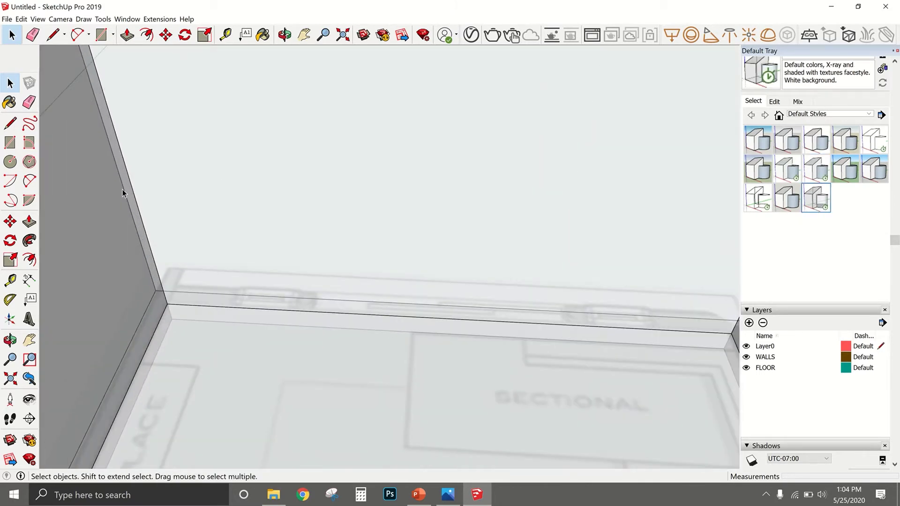
pyautogui.press('t')
pyautogui.click(127, 160)
pyautogui.scroll(2, 224, 307)
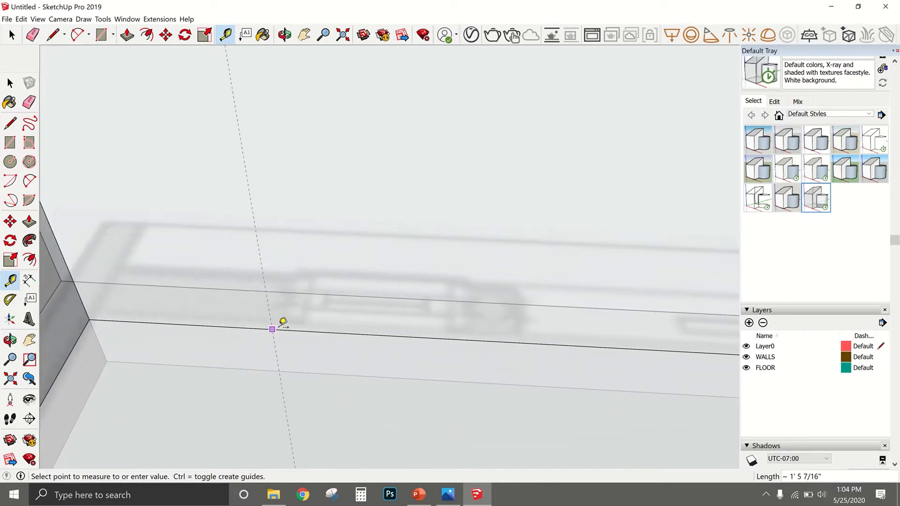
pyautogui.click(290, 329)
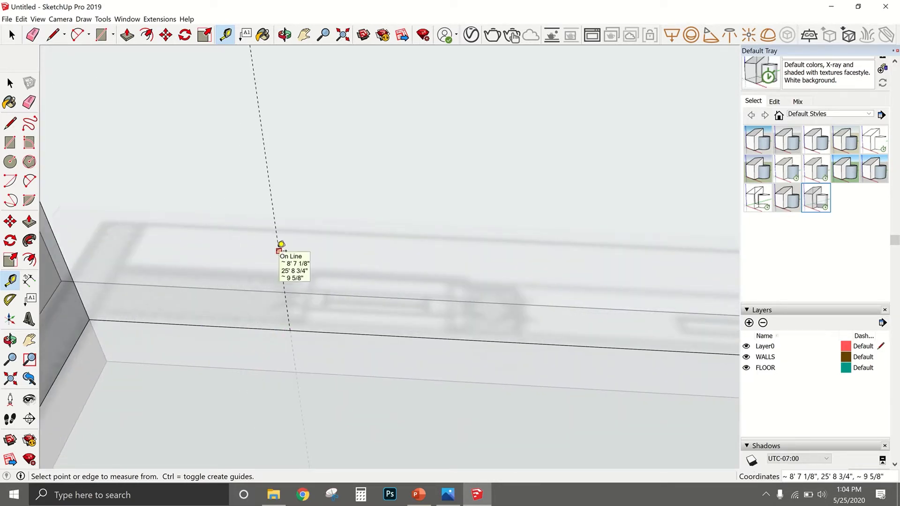
pyautogui.scroll(2, 309, 266)
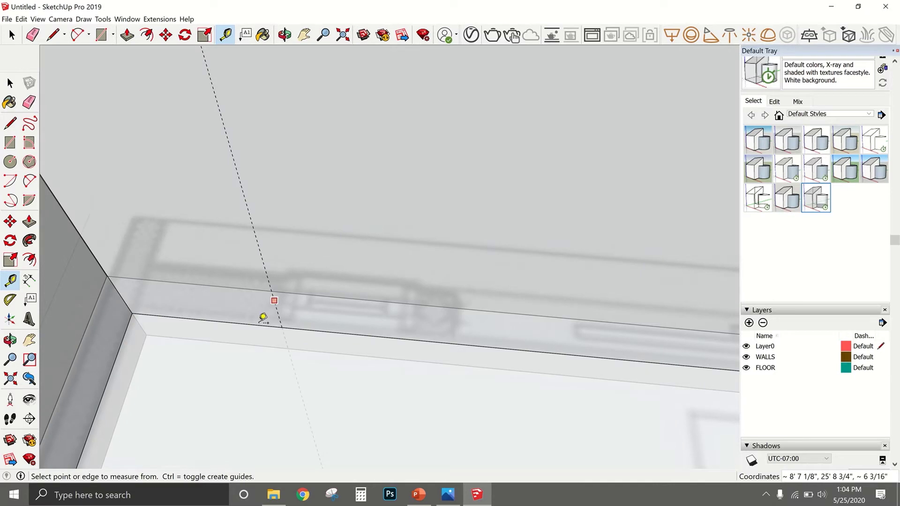
pyautogui.click(283, 282)
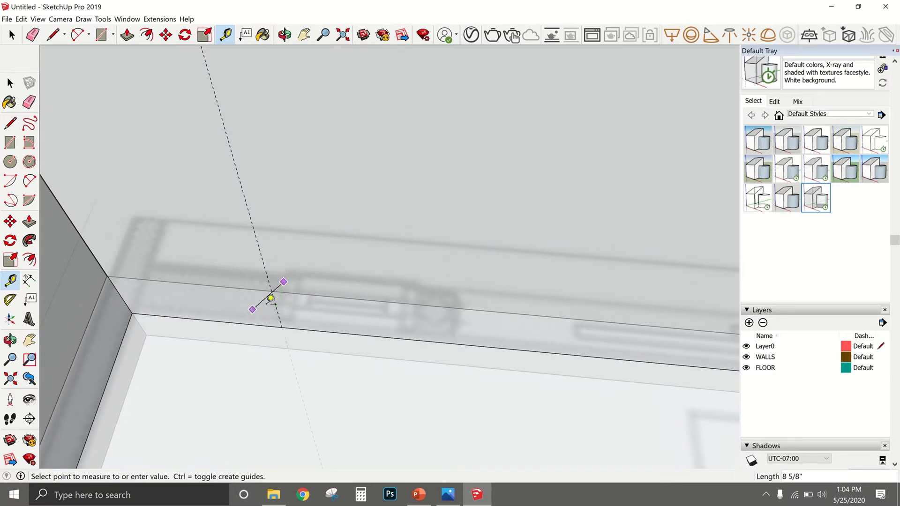
pyautogui.press('space')
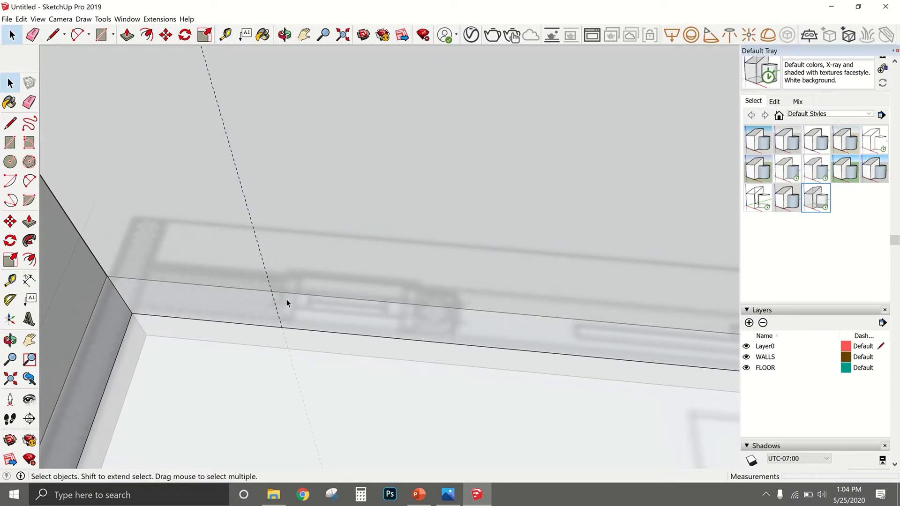
# Place a second vertical guide at the far side of the first window, about 1' 4 11/16" from the first guide.
pyautogui.press('t')
pyautogui.click(258, 247)
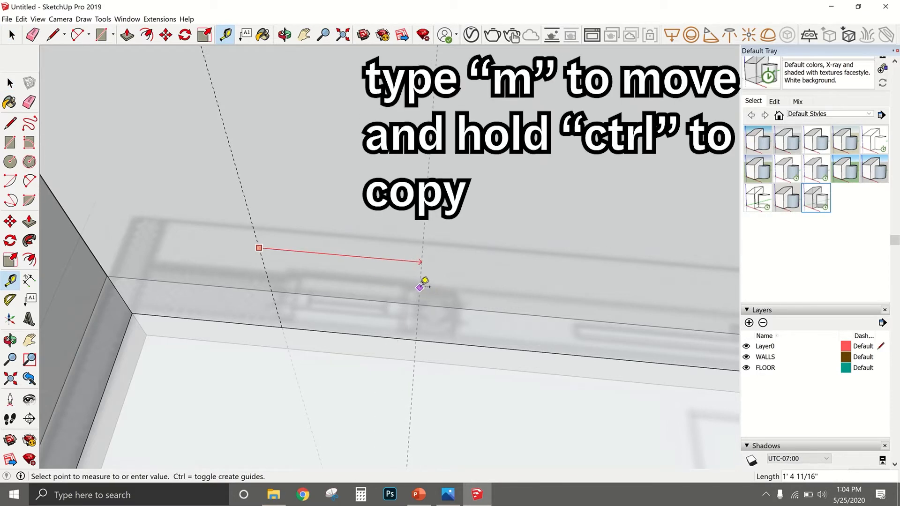
pyautogui.click(421, 287)
pyautogui.scroll(-6, 330, 322)
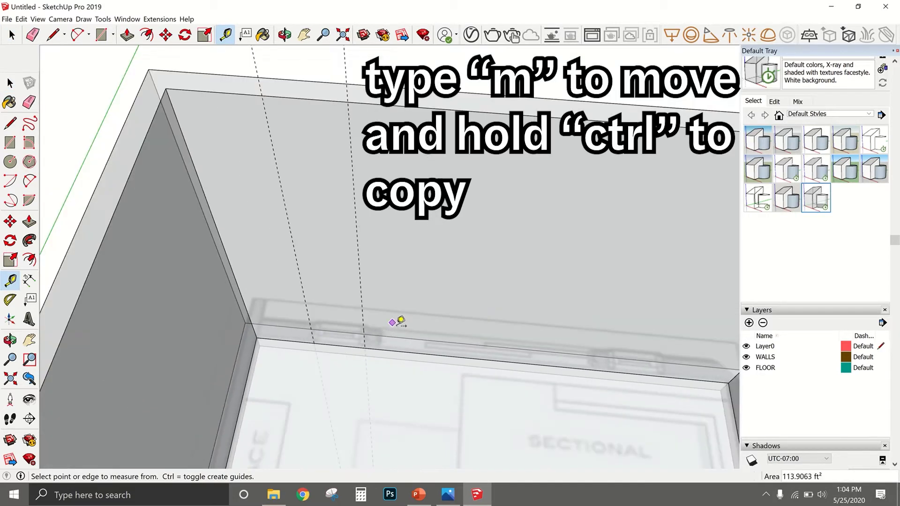
# Copy the two window guides together along the wall to the matching window at its far end, about 7' 11" away.
pyautogui.moveTo(393, 316); pyautogui.dragTo(387, 228, button='middle')
pyautogui.press('space')
pyautogui.moveTo(418, 83); pyautogui.dragTo(262, 78)
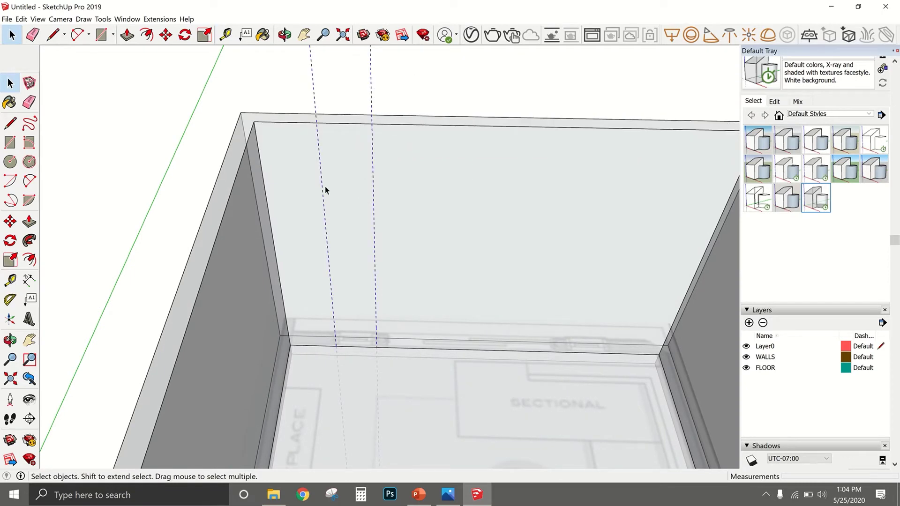
pyautogui.scroll(-3, 325, 219)
pyautogui.scroll(3, 383, 282)
pyautogui.press('m')
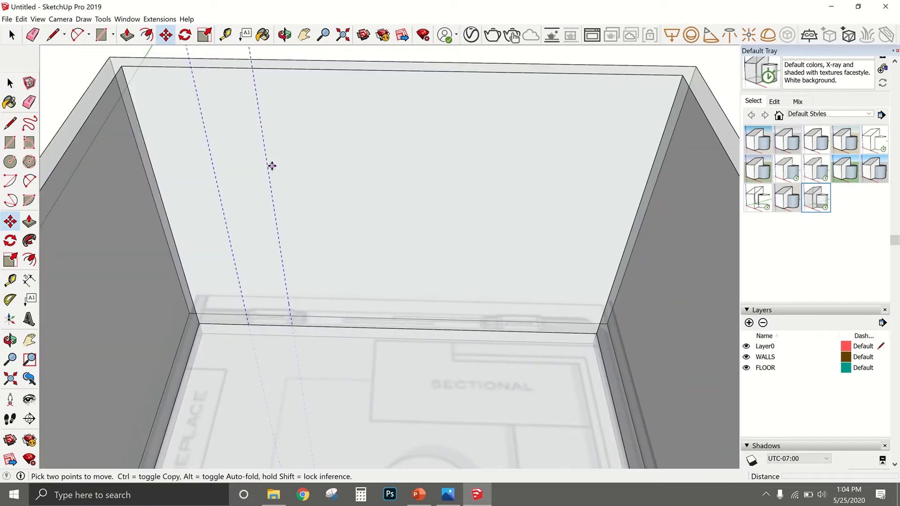
pyautogui.click(267, 166)
pyautogui.press('ctrl')
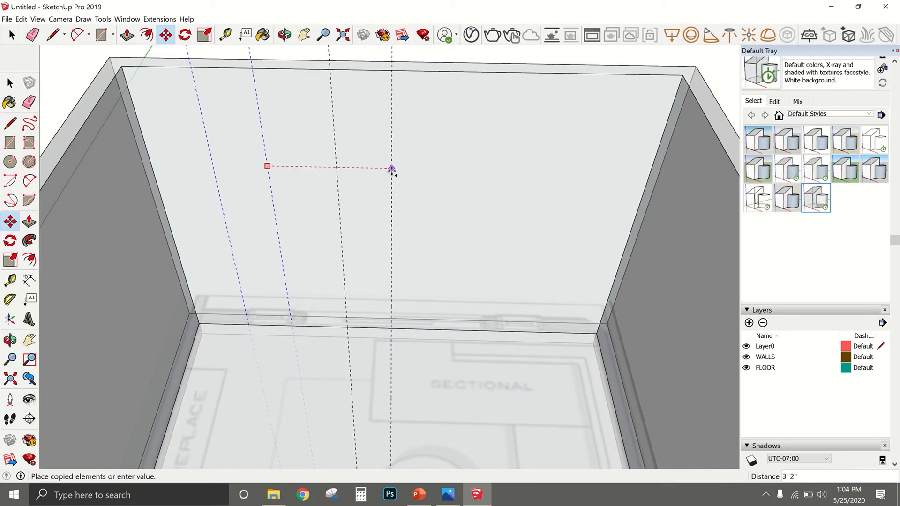
pyautogui.scroll(-5, 428, 234)
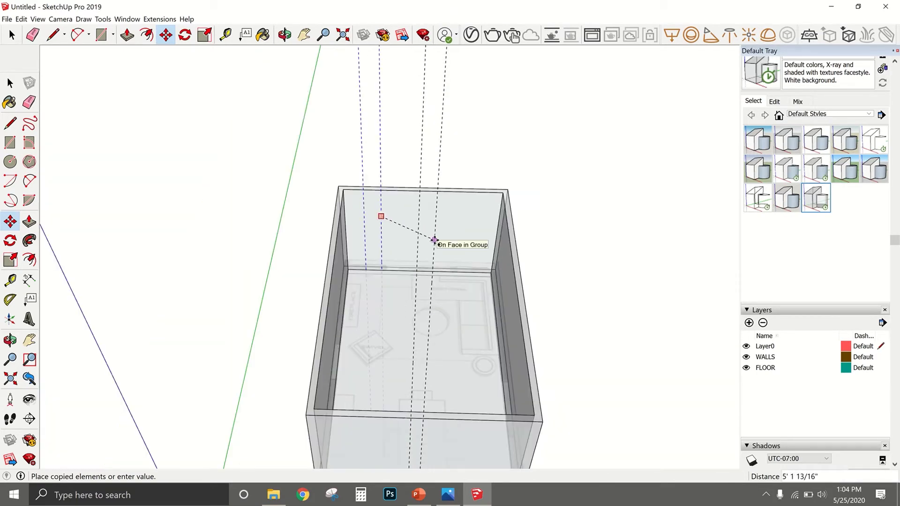
pyautogui.scroll(3, 434, 240)
pyautogui.scroll(-3, 436, 231)
pyautogui.scroll(5, 432, 209)
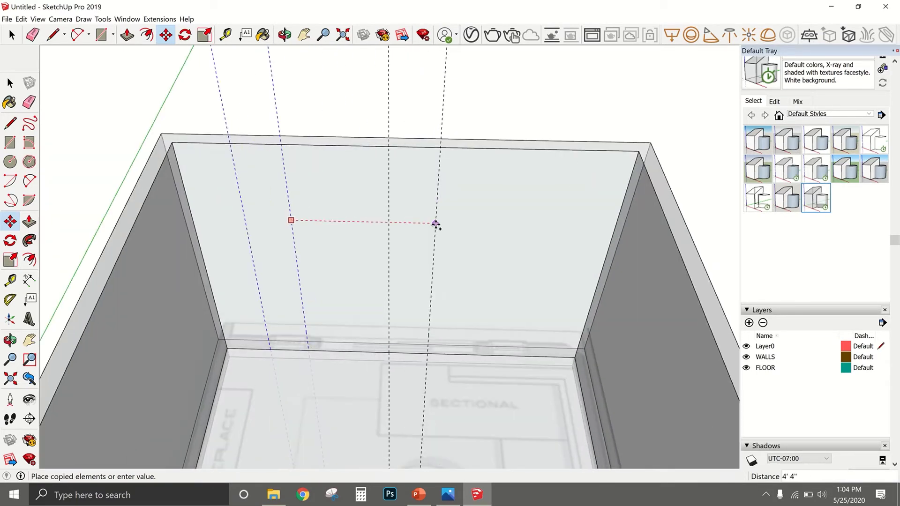
pyautogui.scroll(5, 396, 257)
pyautogui.scroll(-4, 370, 205)
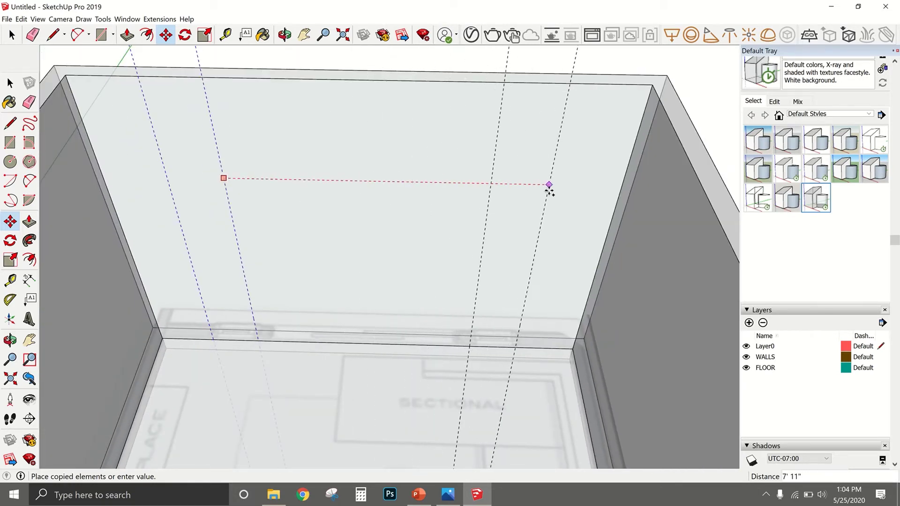
pyautogui.click(558, 210)
# Move the copied guide pair slightly along the wall to line up with the sides of the far window on the plan.
pyautogui.scroll(6, 528, 386)
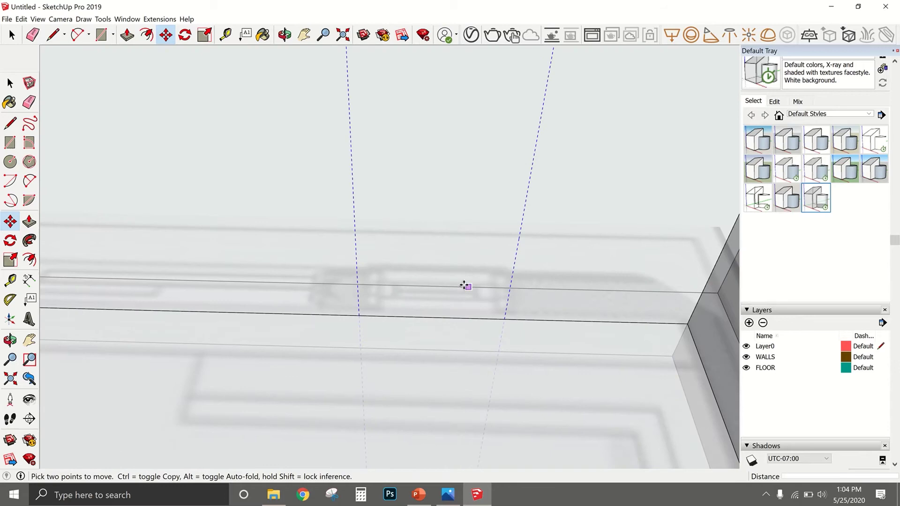
pyautogui.scroll(2, 464, 286)
pyautogui.click(385, 240)
pyautogui.click(402, 239)
pyautogui.scroll(-6, 528, 288)
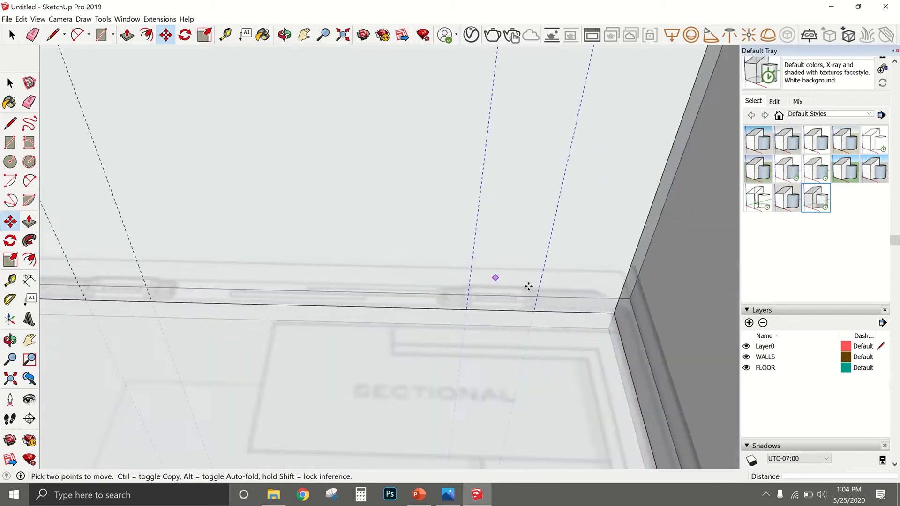
# Place vertical guides at both sides of the wide central window, offset from the inner guides of the two side windows.
pyautogui.scroll(2, 295, 202)
pyautogui.press('t')
pyautogui.click(296, 201)
pyautogui.scroll(2, 327, 246)
pyautogui.scroll(-3, 469, 226)
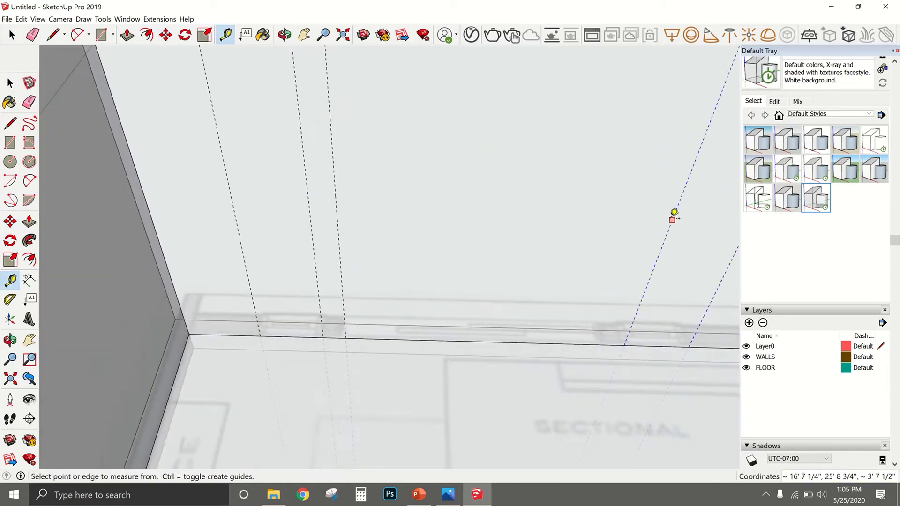
pyautogui.press('space')
# Inside the wall group, place a horizontal guide 7' above the floor edge of the window wall.
pyautogui.scroll(-3, 342, 295)
pyautogui.scroll(2, 329, 277)
pyautogui.press('t')
pyautogui.click(322, 353)
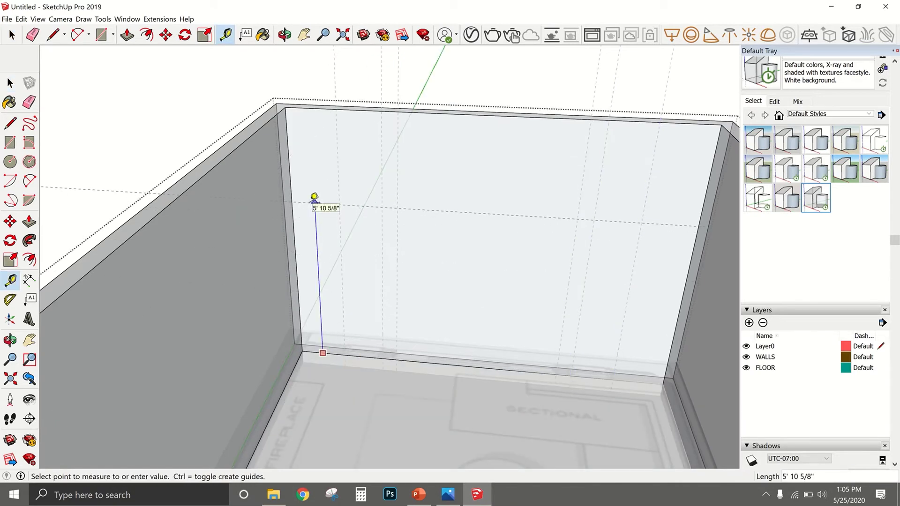
pyautogui.press('Return')
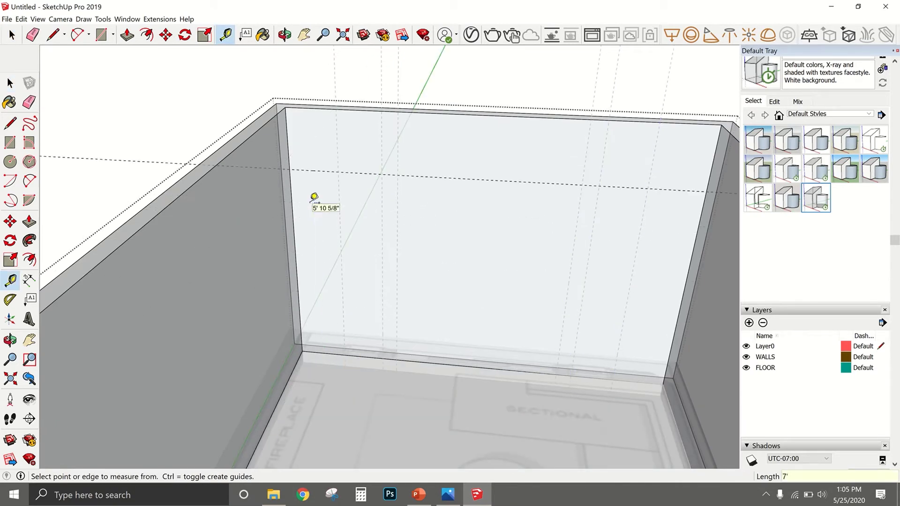
pyautogui.press('space')
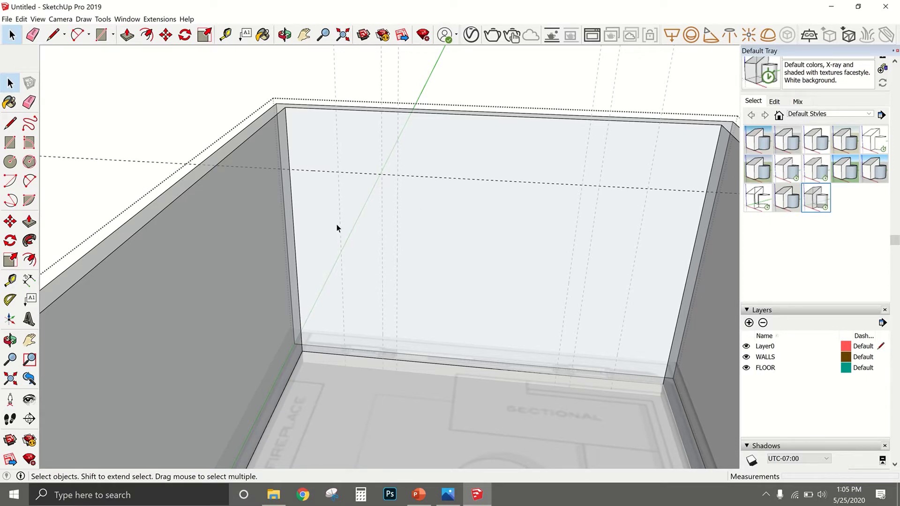
pyautogui.press('r')
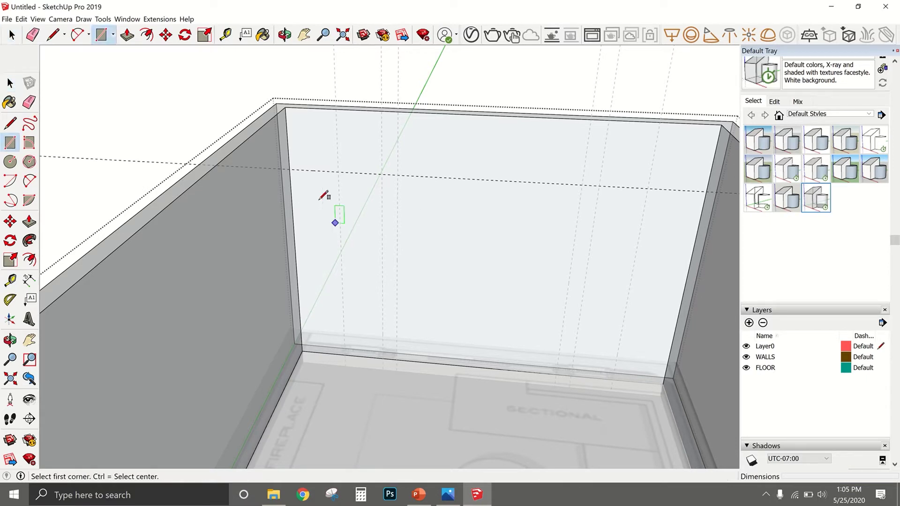
pyautogui.click(338, 172)
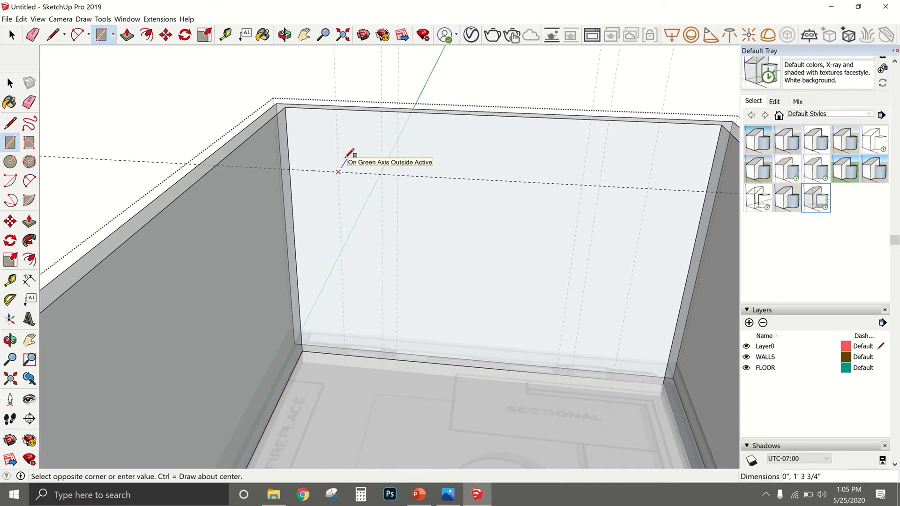
pyautogui.scroll(1, 349, 155)
pyautogui.press('space')
# Draw rectangles for the three window openings between the vertical guides, from the horizontal guide down to the floor edge.
pyautogui.press('r')
pyautogui.click(338, 172)
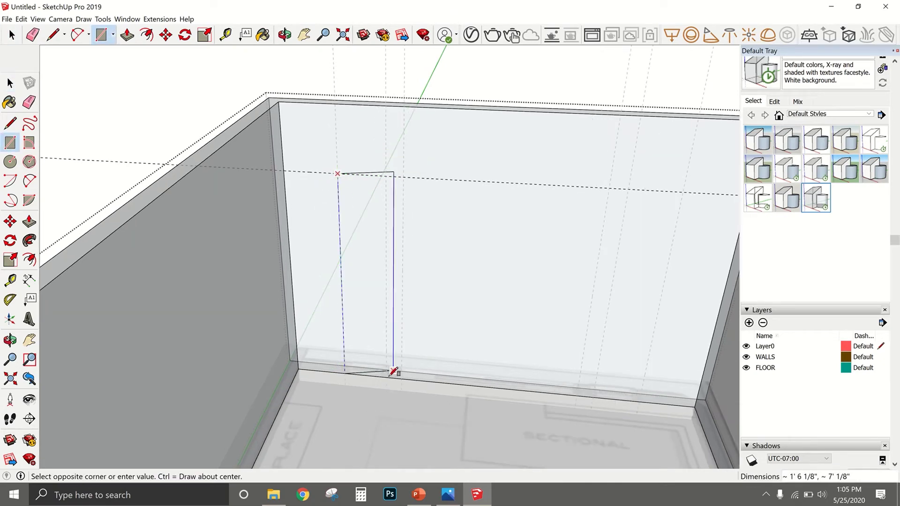
pyautogui.click(387, 374)
pyautogui.keyDown('shift'); pyautogui.moveTo(674, 192); pyautogui.dragTo(612, 202, button='middle'); pyautogui.keyUp('shift')
pyautogui.click(338, 185)
pyautogui.click(527, 401)
pyautogui.press('space')
# Apply the default style with default face colors, profile edges and a white background.
pyautogui.scroll(-3, 438, 279)
pyautogui.scroll(3, 351, 237)
pyautogui.scroll(-2, 310, 247)
pyautogui.click(816, 139)
pyautogui.scroll(-2, 466, 257)
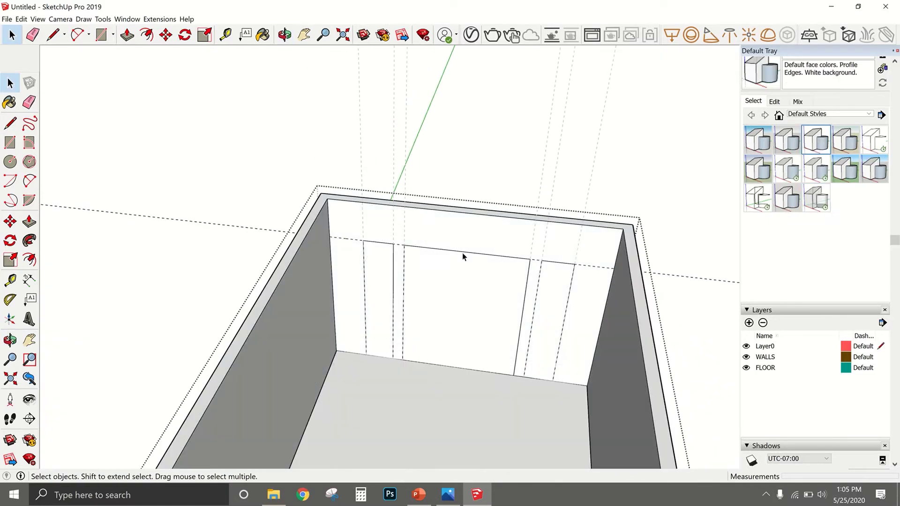
# Push/Pull the three window rectangles 5" back through the wall to cut the openings.
pyautogui.moveTo(462, 257); pyautogui.dragTo(389, 284, button='middle')
pyautogui.scroll(3, 390, 284)
pyautogui.press('p')
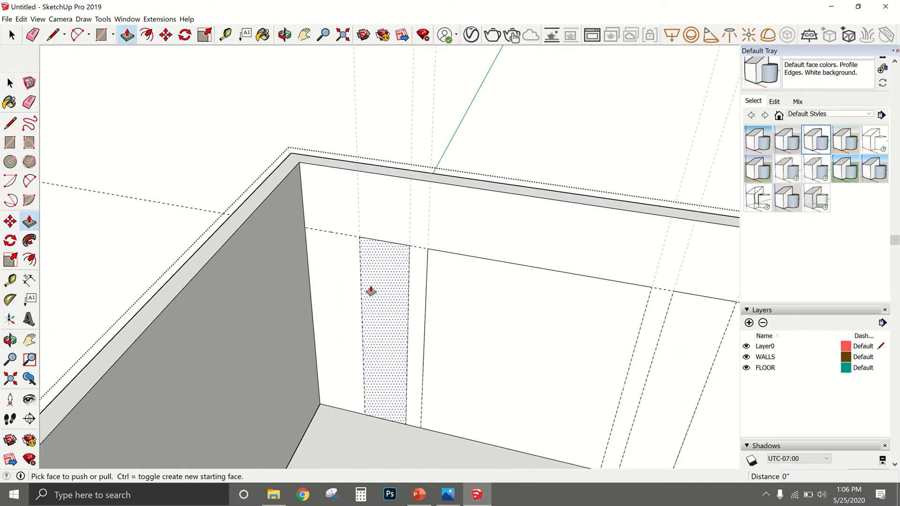
pyautogui.click(370, 290)
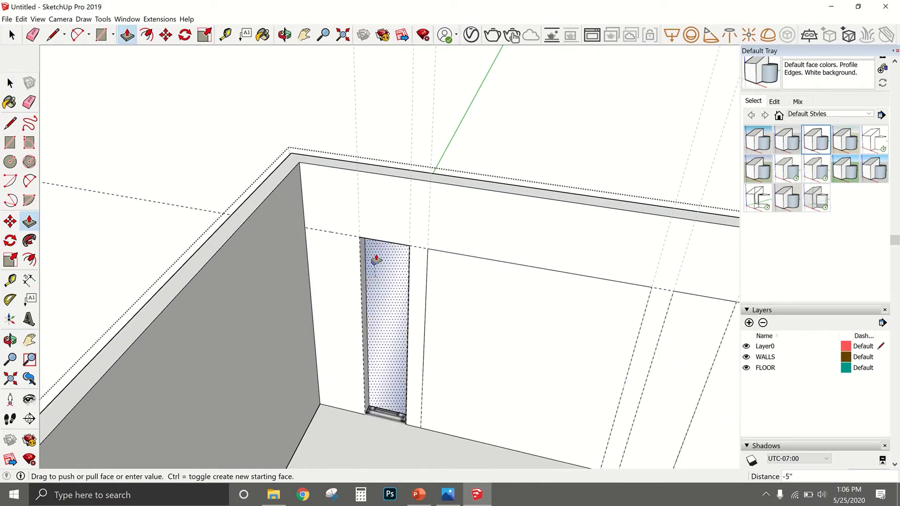
pyautogui.click(442, 176)
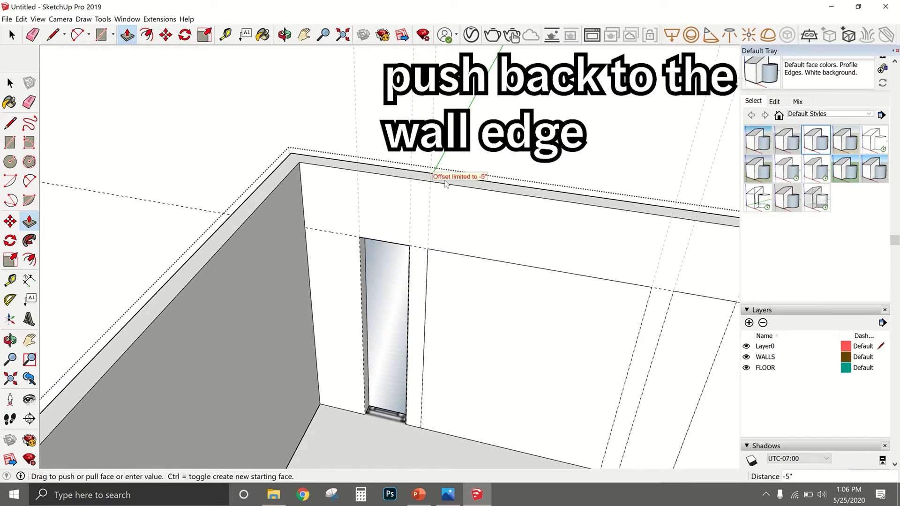
pyautogui.scroll(2, 452, 168)
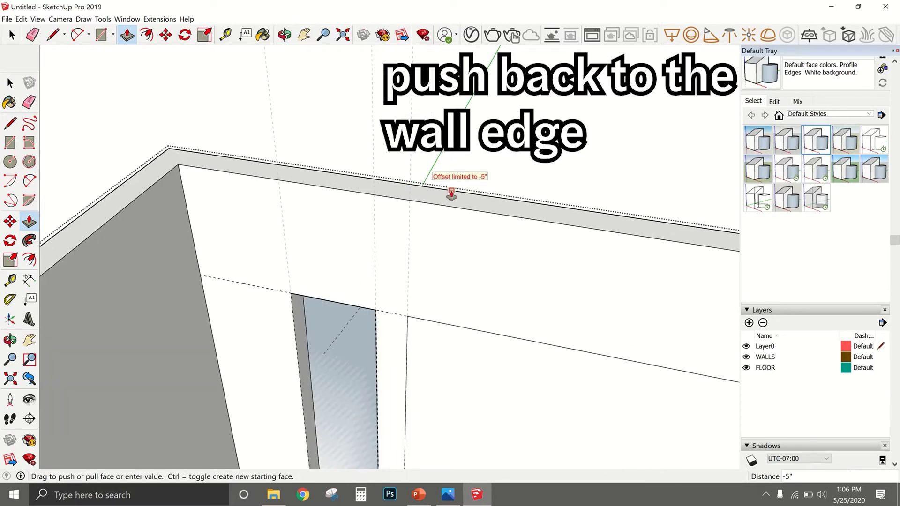
pyautogui.scroll(-3, 366, 322)
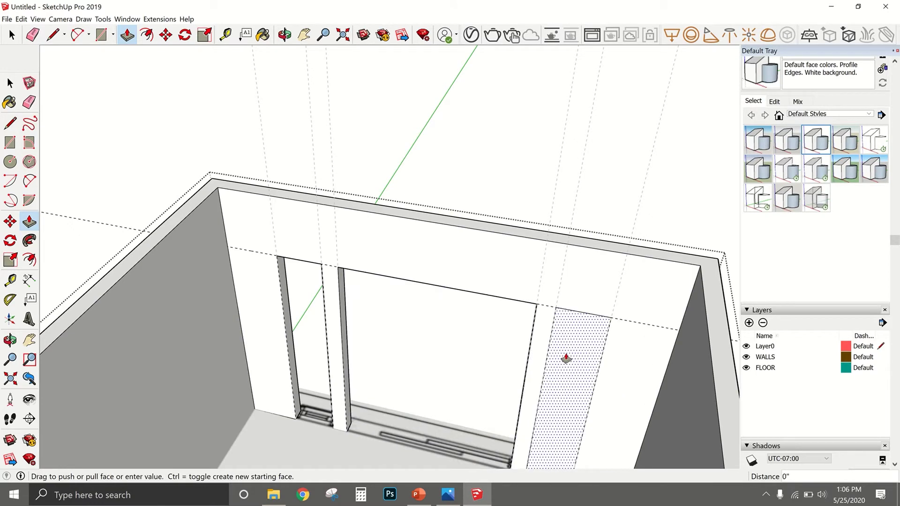
pyautogui.press('Escape')
pyautogui.scroll(-5, 492, 319)
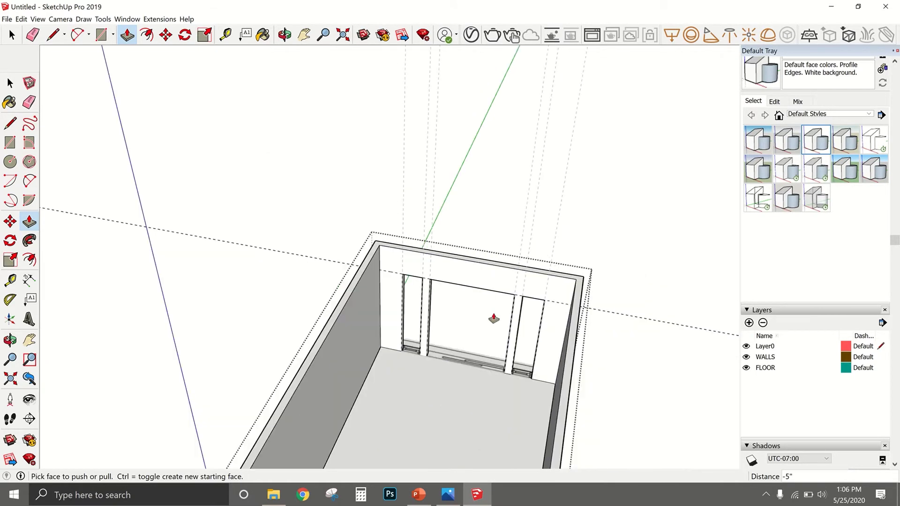
# Leave the wall group and delete the vertical guides around the window openings.
pyautogui.press('space')
pyautogui.click(522, 241)
pyautogui.moveTo(583, 207); pyautogui.dragTo(361, 156)
pyautogui.press('Delete')
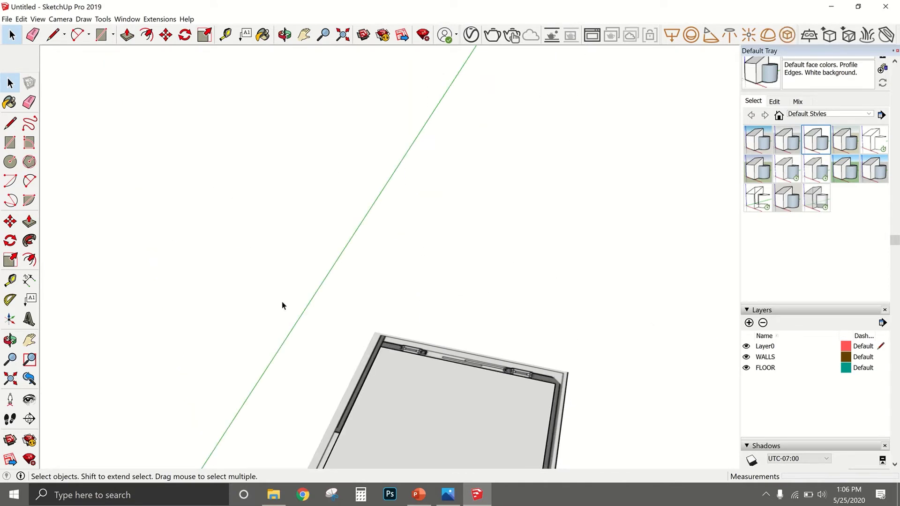
# Undo the deletion of the walls, then remove the horizontal guide from inside the wall group.
pyautogui.hotkey('ctrl', 'z')
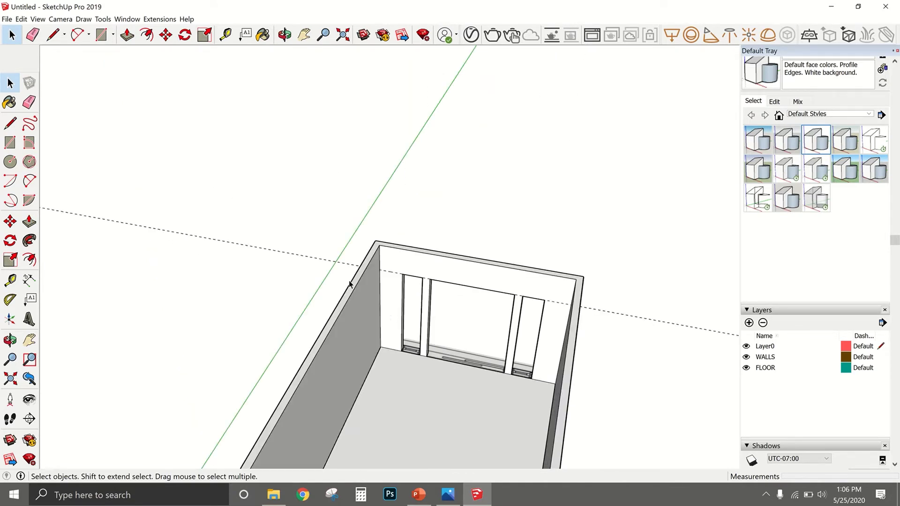
pyautogui.hotkey('ctrl', 'a')
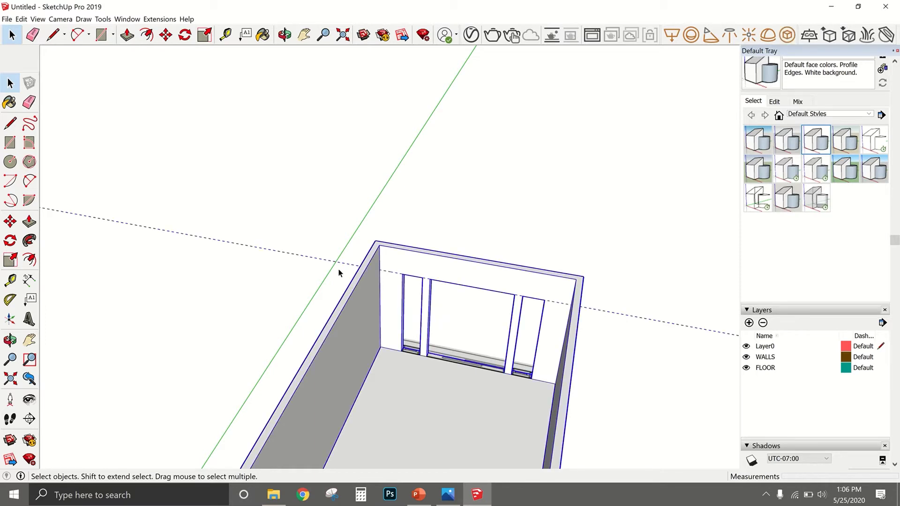
pyautogui.doubleClick(385, 266)
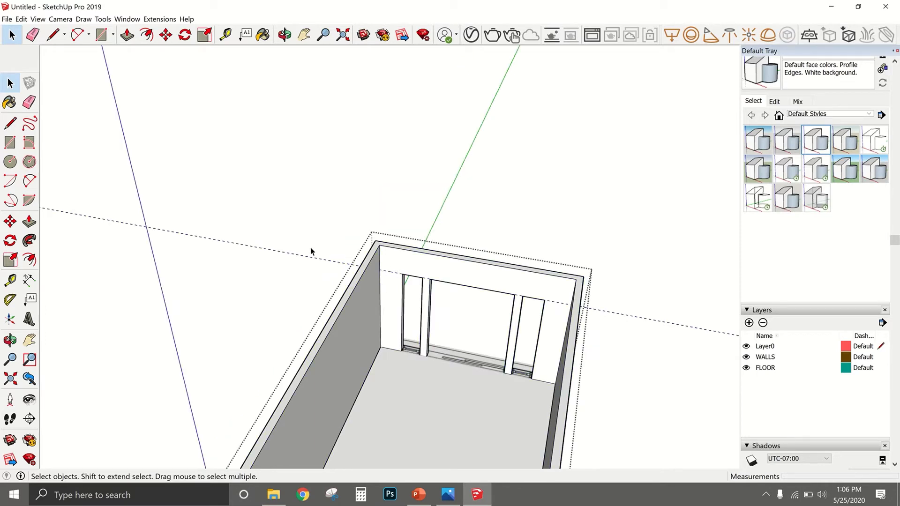
pyautogui.scroll(-2, 484, 216)
pyautogui.click(499, 207)
# Apply the X-ray style from Default Styles to reveal the floor plan under the fireplace wall.
pyautogui.click(816, 198)
pyautogui.moveTo(484, 225); pyautogui.dragTo(353, 284, button='middle')
pyautogui.scroll(4, 353, 282)
pyautogui.scroll(-2, 389, 269)
pyautogui.moveTo(300, 264); pyautogui.dragTo(289, 232, button='middle')
pyautogui.scroll(3, 264, 261)
pyautogui.scroll(-2, 327, 285)
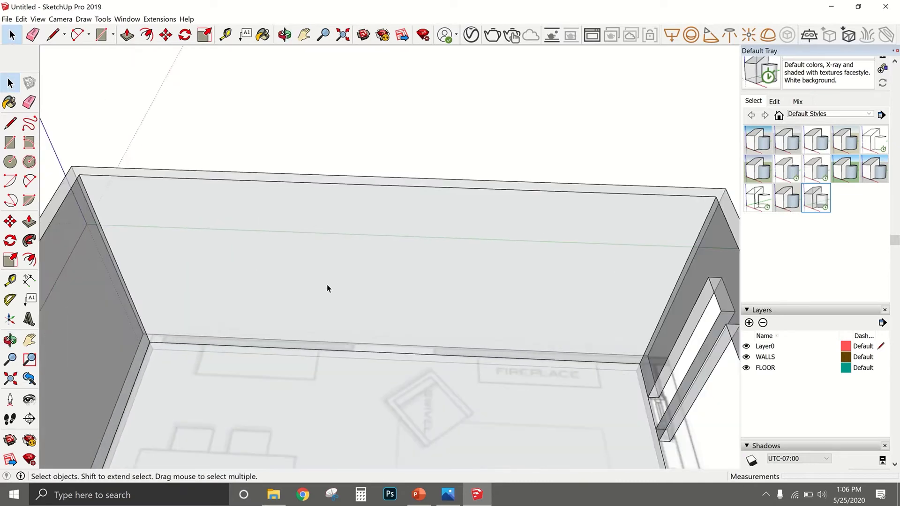
# Mark the opening in the fireplace wall with vertical guides at both of its sides and a horizontal guide at its head.
pyautogui.press('t')
pyautogui.scroll(1, 170, 328)
pyautogui.click(131, 299)
pyautogui.scroll(3, 389, 356)
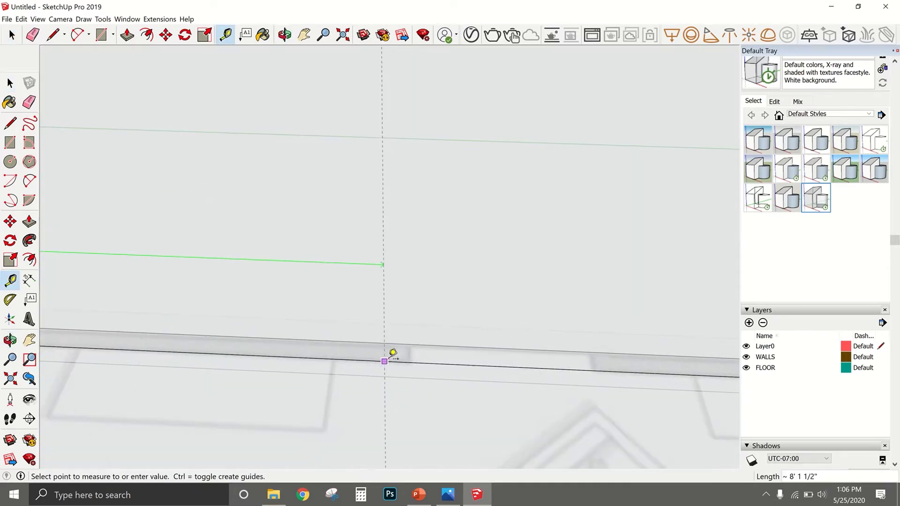
pyautogui.click(410, 363)
pyautogui.scroll(-4, 417, 362)
pyautogui.click(688, 316)
pyautogui.click(436, 361)
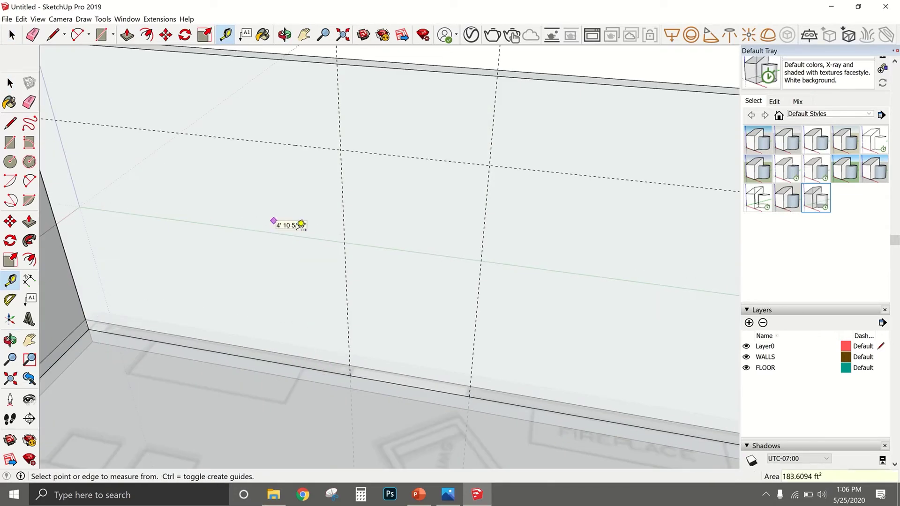
# Draw a rectangle for the fireplace wall's opening between the guides, from the floor edge to the horizontal guide.
pyautogui.press('r')
pyautogui.click(459, 398)
pyautogui.click(376, 229)
pyautogui.press('space')
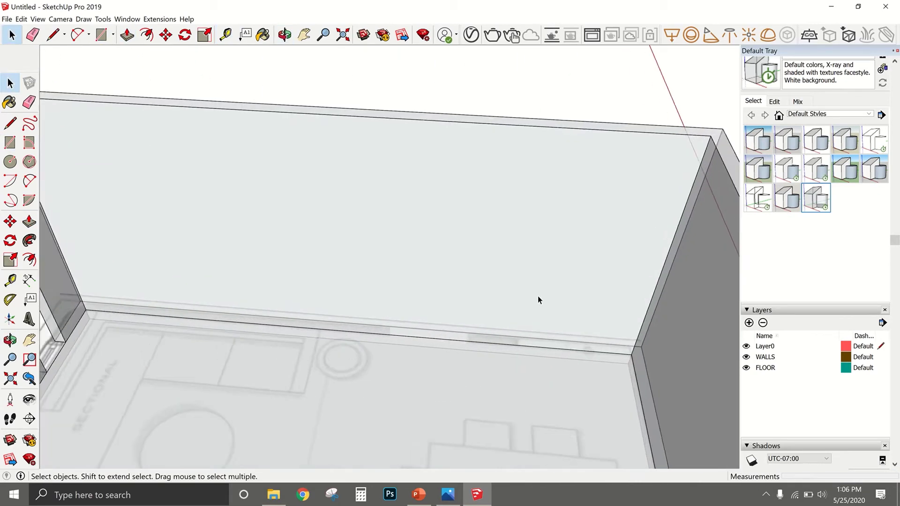
# Mark the door opening on the long wall beside the sectional with guides for its side and head.
pyautogui.press('t')
pyautogui.click(388, 288)
pyautogui.click(468, 283)
pyautogui.scroll(2, 468, 283)
pyautogui.press('r')
pyautogui.click(392, 192)
pyautogui.scroll(2, 462, 338)
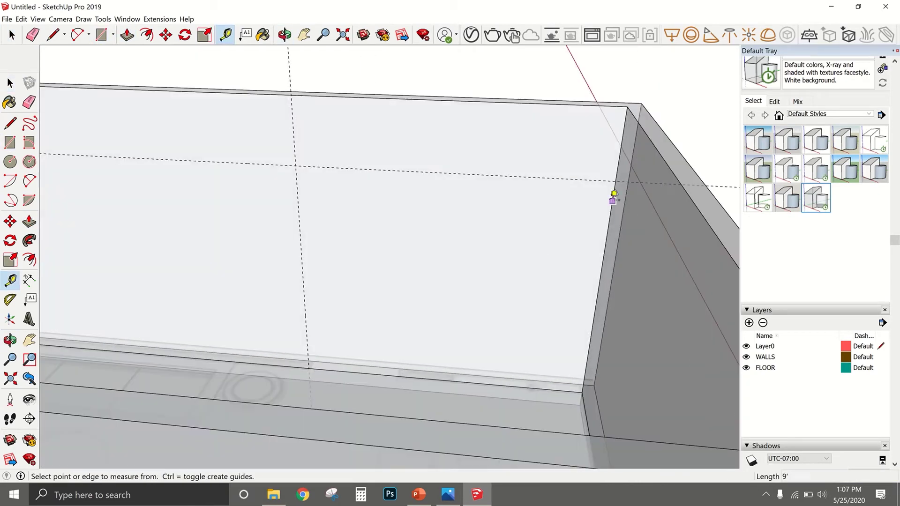
# Draw the door opening's rectangle from the guide intersection to the floor edge and cut it through the wall.
pyautogui.press('r')
pyautogui.click(298, 167)
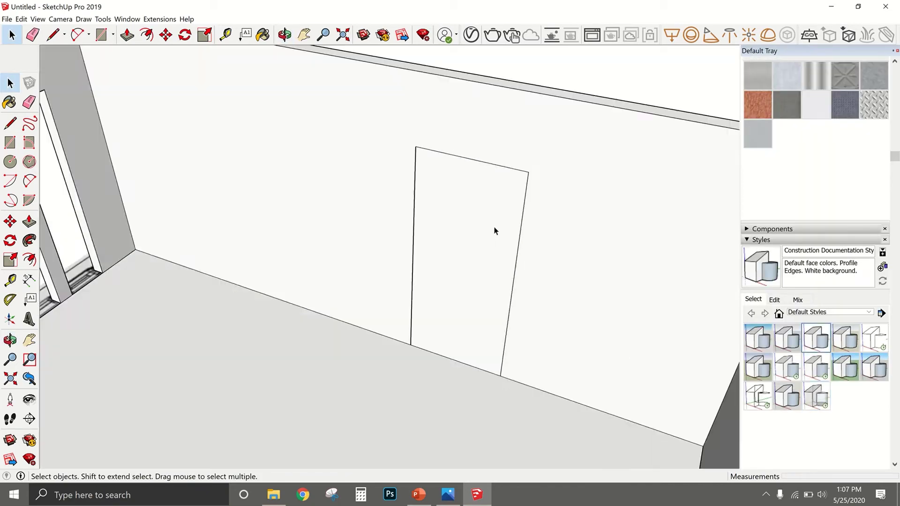
pyautogui.moveTo(494, 231); pyautogui.dragTo(422, 221, button='middle')
pyautogui.click(422, 221)
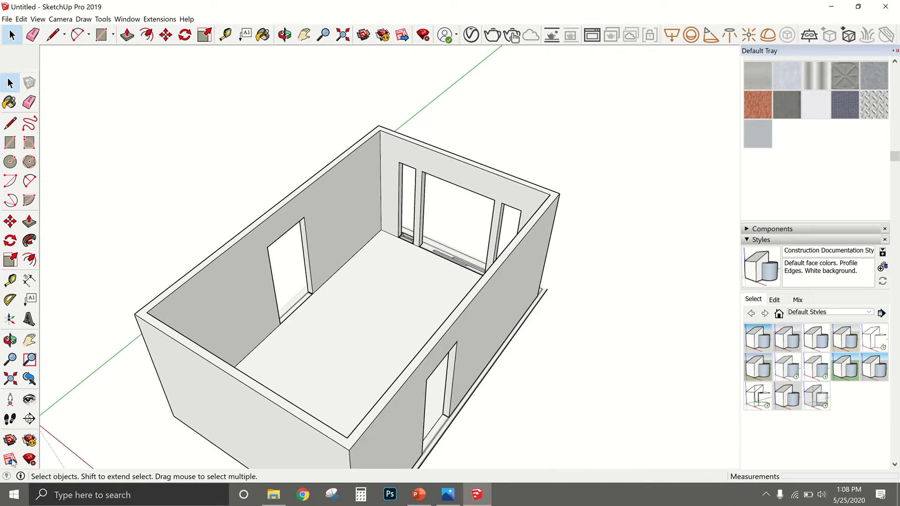
# Open the 3D Warehouse and search for "door" models.
pyautogui.click(9, 442)
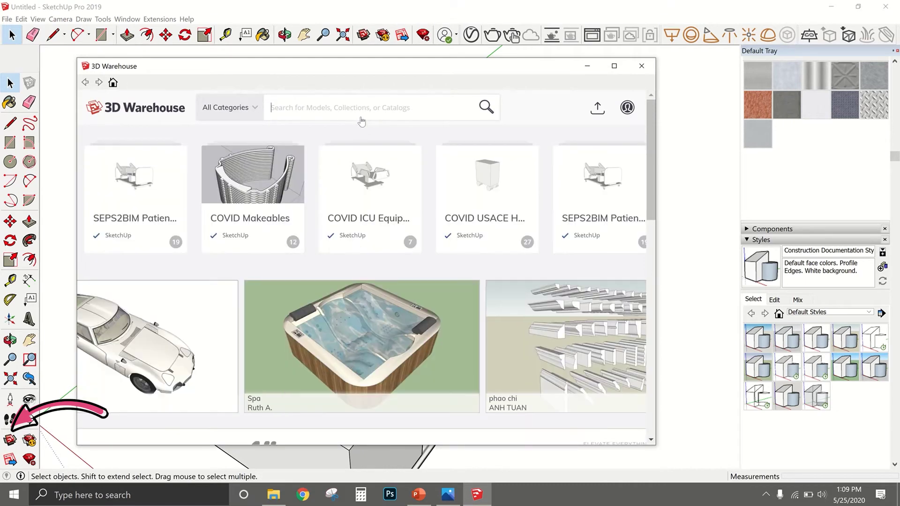
pyautogui.click(357, 107)
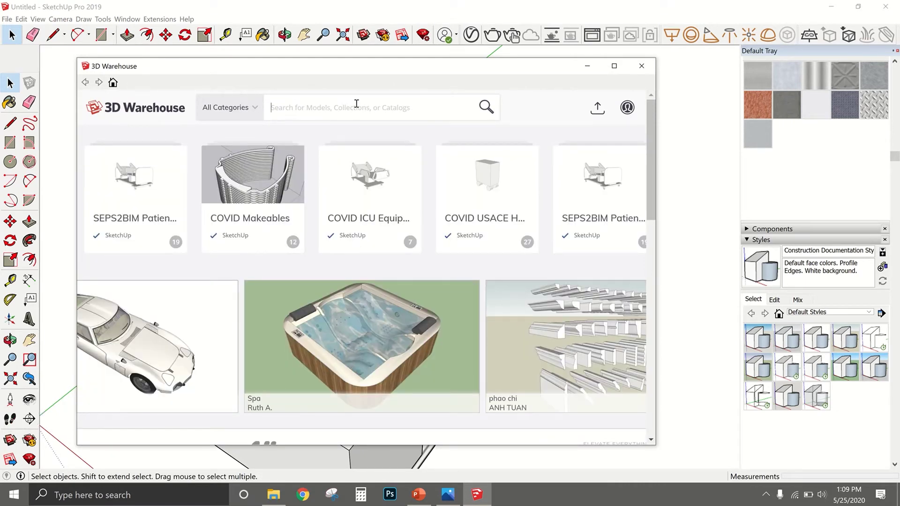
pyautogui.write('doo')
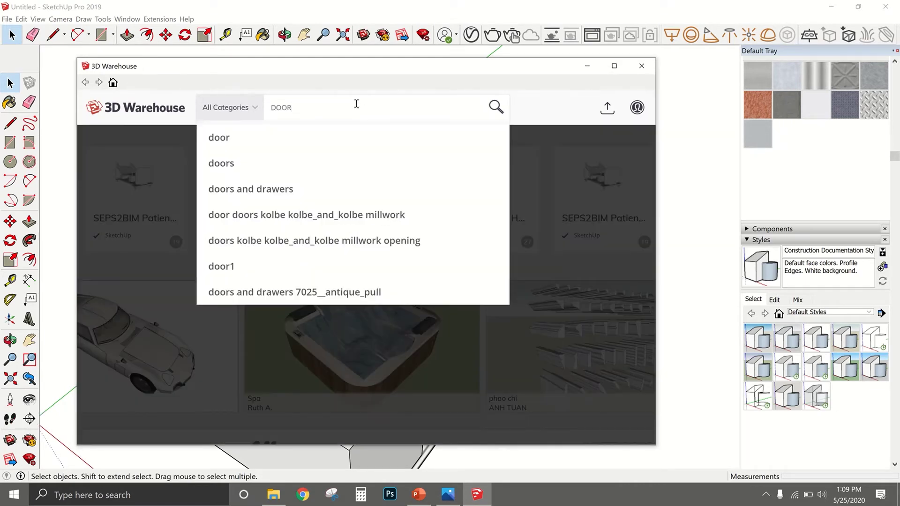
pyautogui.press('Return')
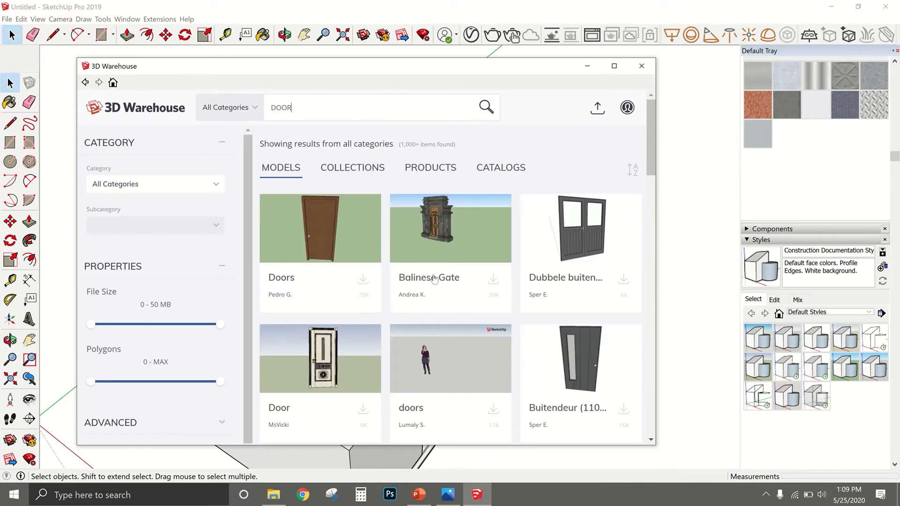
# Browse the door results, load a brown wooden door with a round knob, and place it on the room's floor.
pyautogui.scroll(-10, 434, 280)
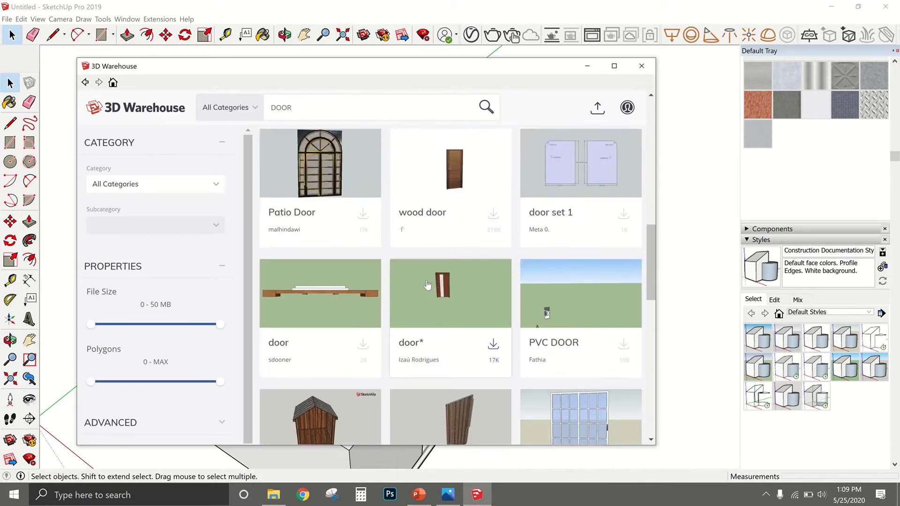
pyautogui.scroll(-12, 427, 284)
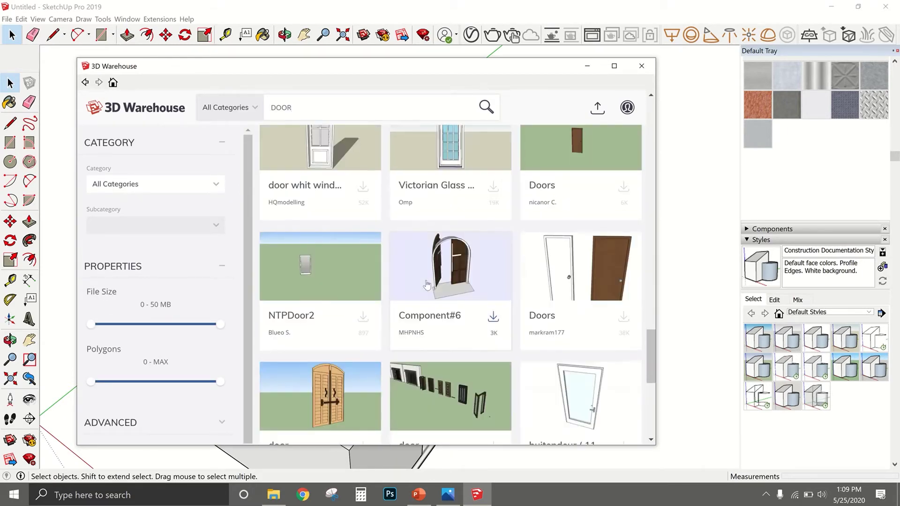
pyautogui.scroll(-5, 427, 284)
pyautogui.scroll(-10, 426, 281)
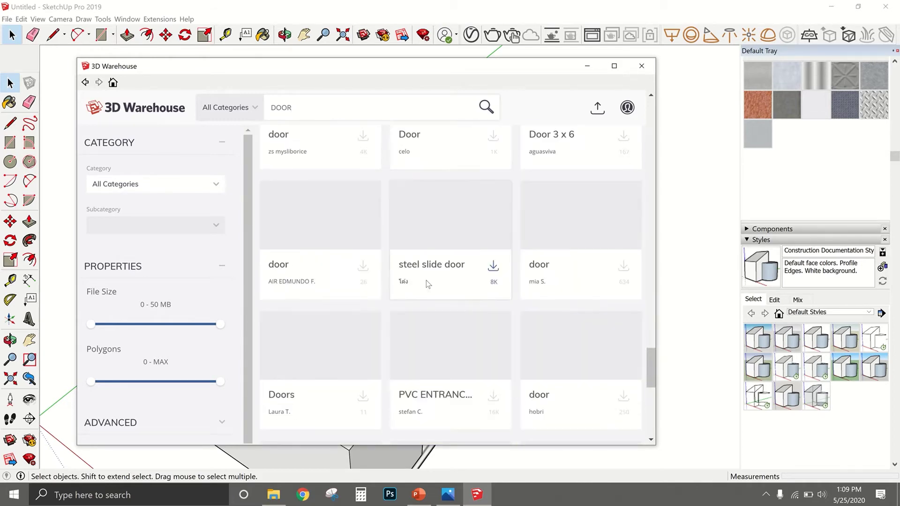
pyautogui.scroll(20, 395, 280)
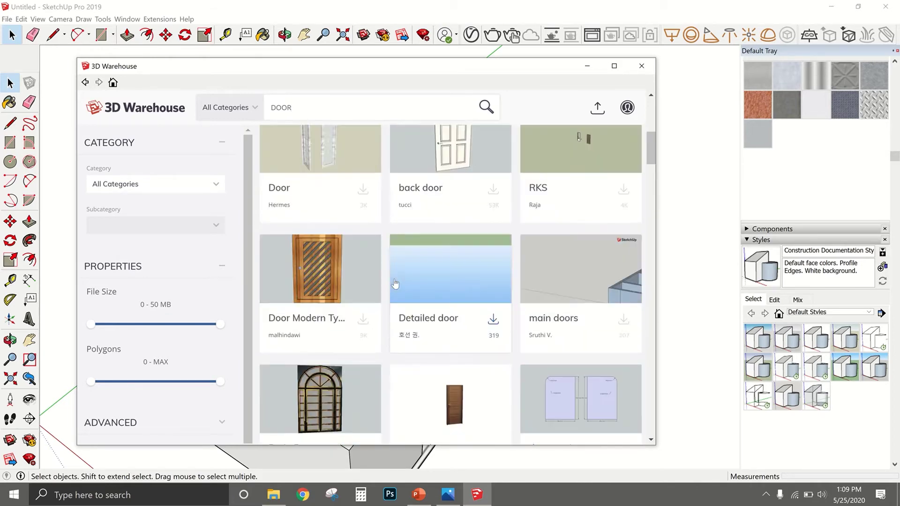
pyautogui.click(361, 282)
pyautogui.click(322, 283)
# Rotate the brown door about the vertical axis until it is parallel to the wall with the doorway.
pyautogui.moveTo(310, 250); pyautogui.dragTo(123, 281, button='middle')
pyautogui.scroll(3, 289, 241)
pyautogui.scroll(-1, 261, 249)
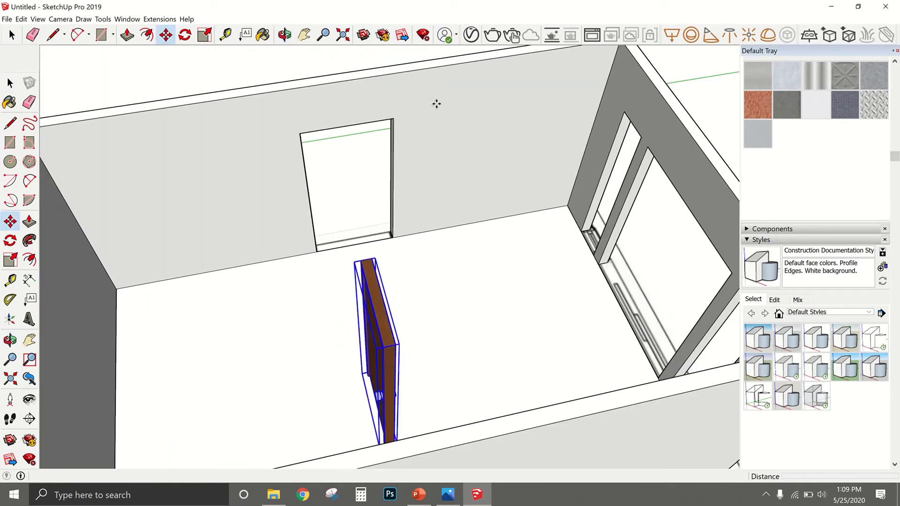
pyautogui.click(436, 89)
pyautogui.scroll(-1, 390, 192)
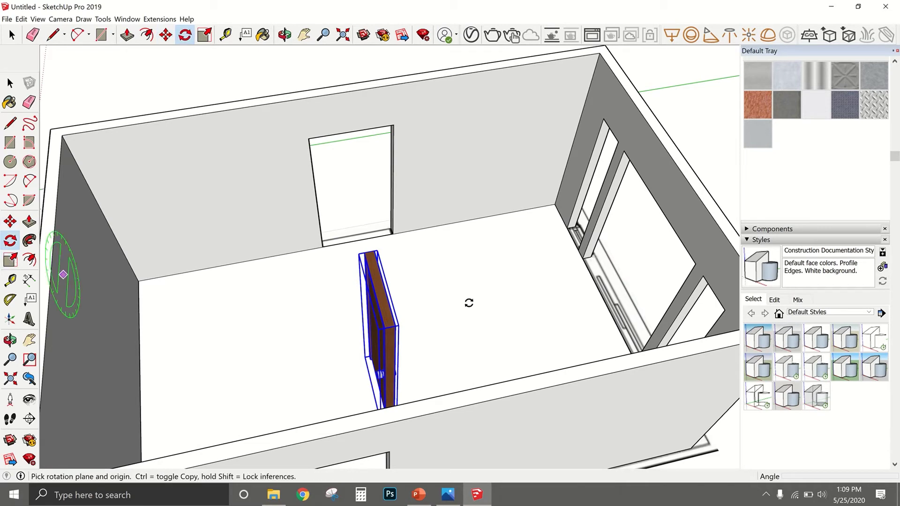
pyautogui.click(9, 240)
pyautogui.scroll(3, 422, 284)
pyautogui.click(399, 287)
pyautogui.click(408, 319)
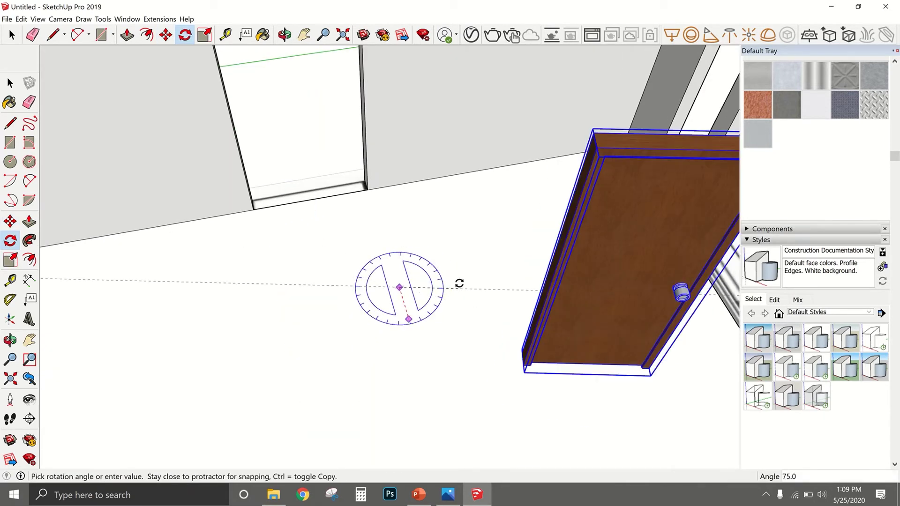
pyautogui.click(464, 274)
# Move the door by its lower corner into the doorway so that it meets the lower corner of the opening on the knob side.
pyautogui.press('m')
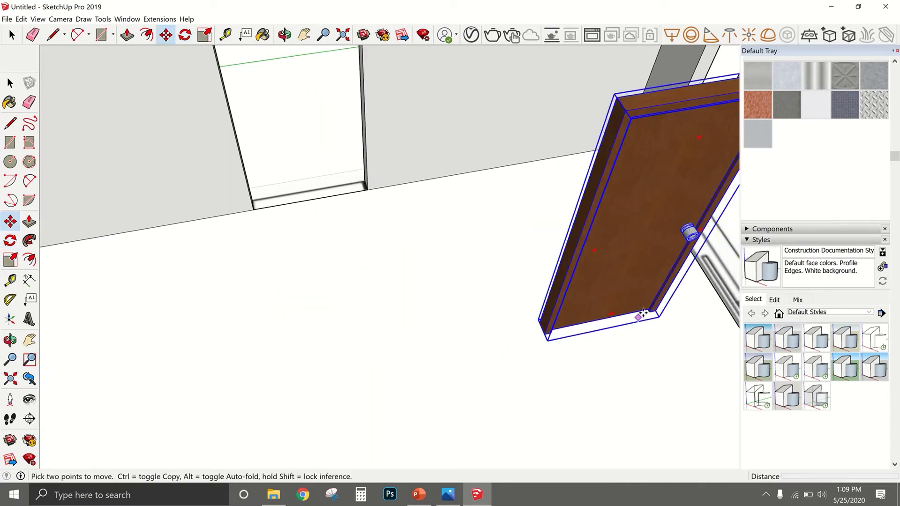
pyautogui.scroll(5, 328, 145)
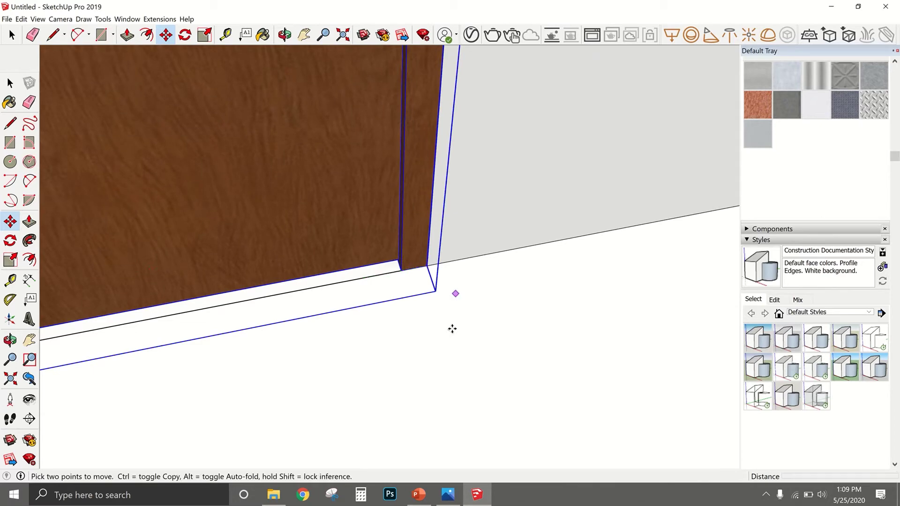
pyautogui.scroll(-6, 452, 328)
pyautogui.moveTo(427, 318); pyautogui.dragTo(394, 285, button='middle')
pyautogui.scroll(-2, 394, 285)
pyautogui.scroll(1, 311, 135)
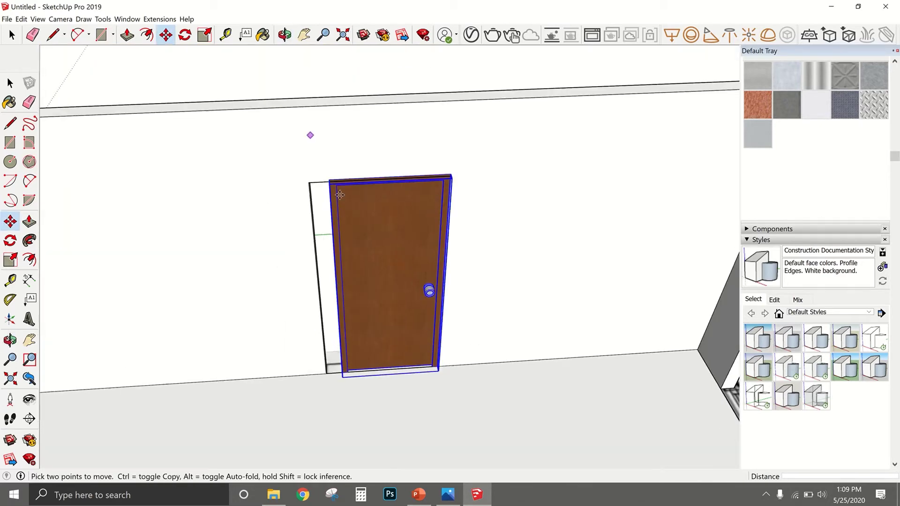
# Try to scale the whole door along the red axis from the grip on its side.
pyautogui.scroll(2, 339, 195)
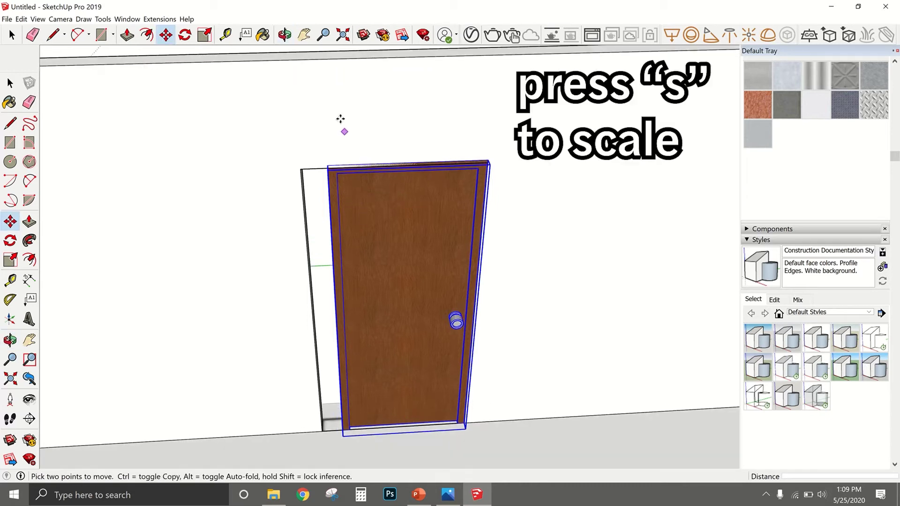
pyautogui.scroll(2, 341, 121)
pyautogui.press('s')
pyautogui.moveTo(403, 174); pyautogui.dragTo(432, 183, button='middle')
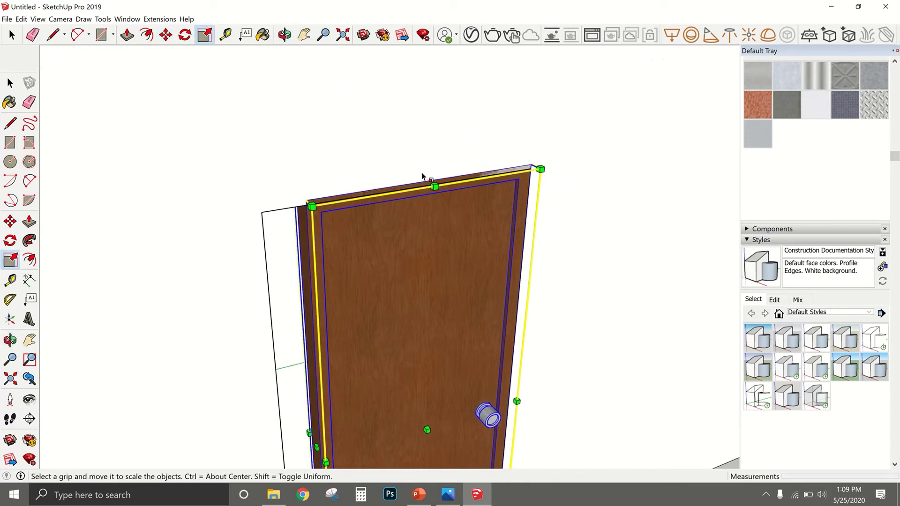
pyautogui.scroll(-2, 371, 160)
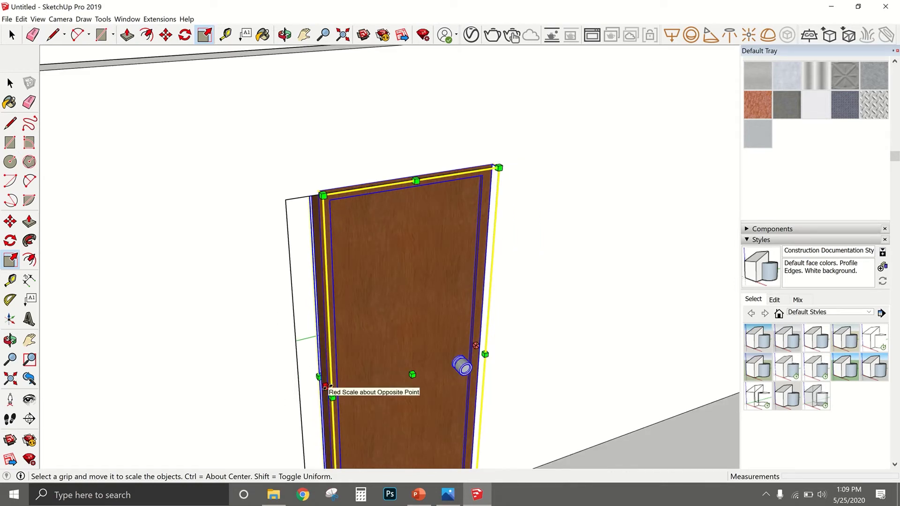
pyautogui.moveTo(329, 398); pyautogui.dragTo(372, 390)
pyautogui.press('space')
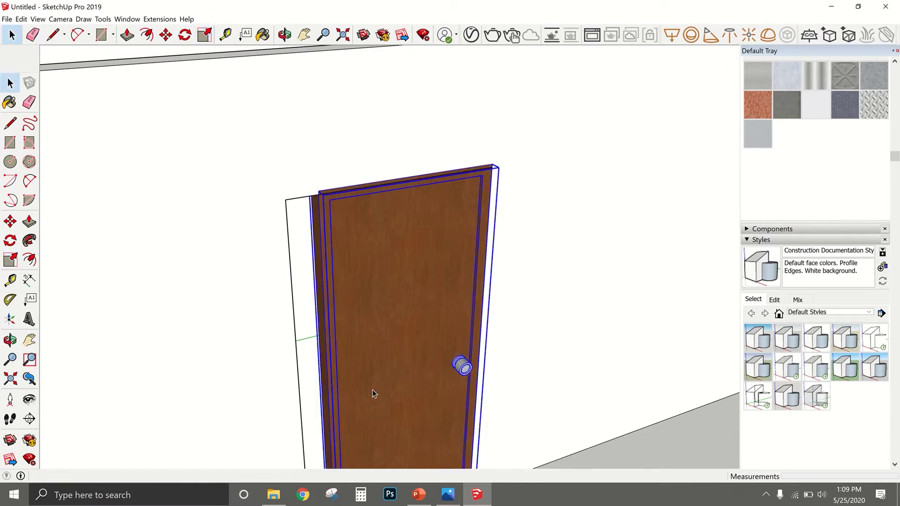
# Show the door's hidden back edges and scale its height by about 0.99 to match the head of the opening.
pyautogui.scroll(2, 410, 206)
pyautogui.press('s')
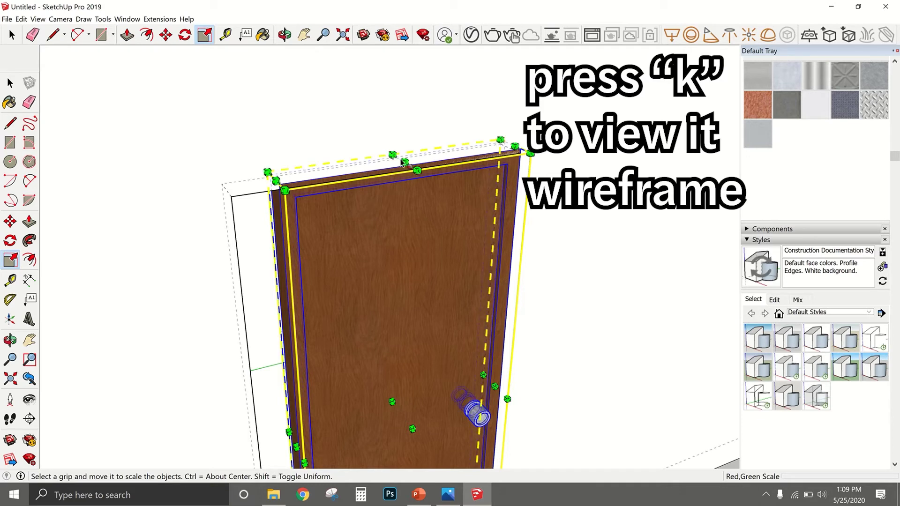
pyautogui.moveTo(404, 162); pyautogui.dragTo(335, 181)
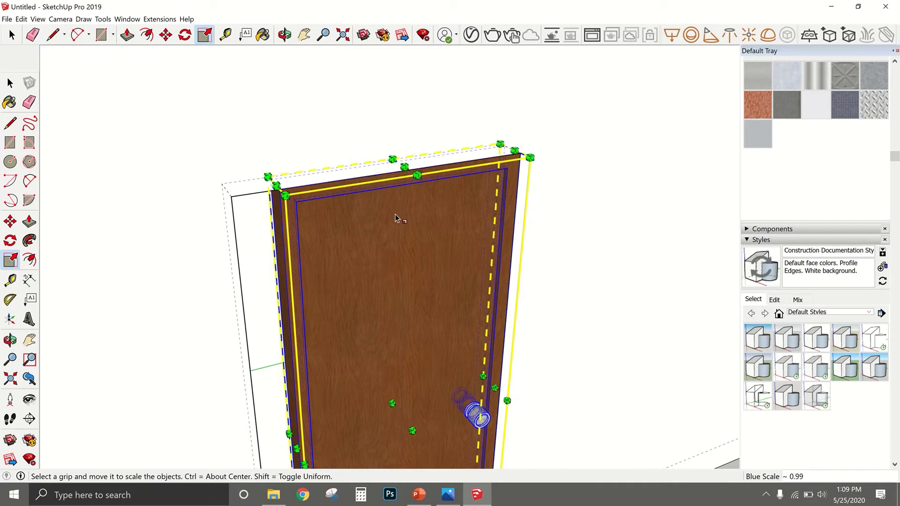
# Open the door component for editing, scale its panel's width by about 1.17 to fill the doorway, and close the component.
pyautogui.moveTo(395, 215); pyautogui.dragTo(327, 409, button='middle')
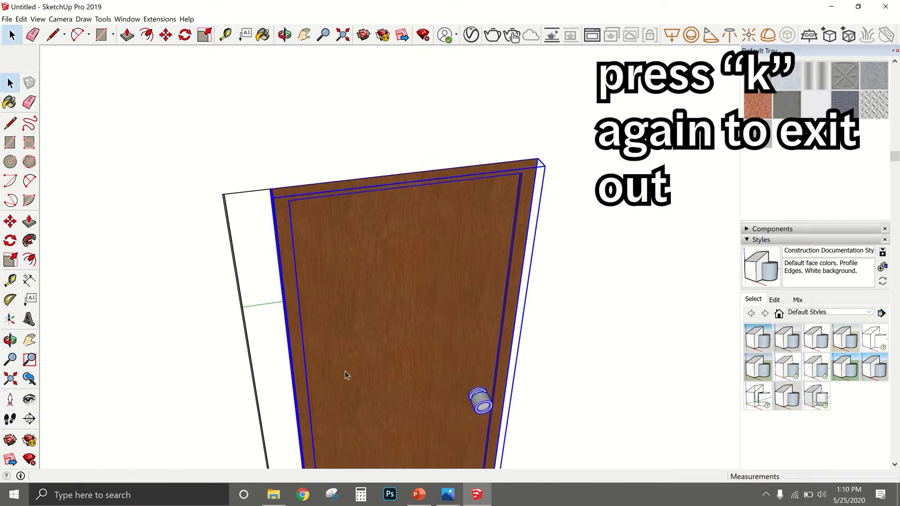
pyautogui.press('space')
pyautogui.doubleClick(333, 355)
pyautogui.doubleClick(332, 352)
pyautogui.click(333, 352)
pyautogui.press('s')
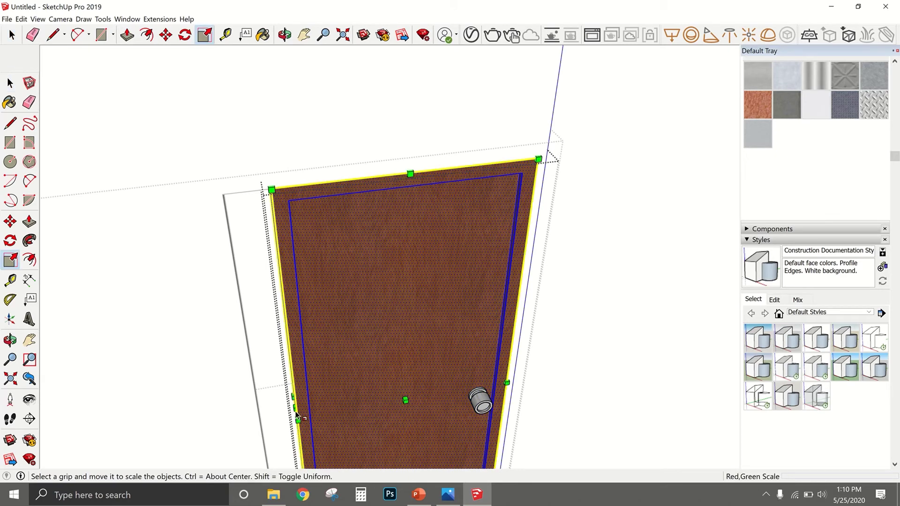
pyautogui.moveTo(296, 408); pyautogui.dragTo(252, 378)
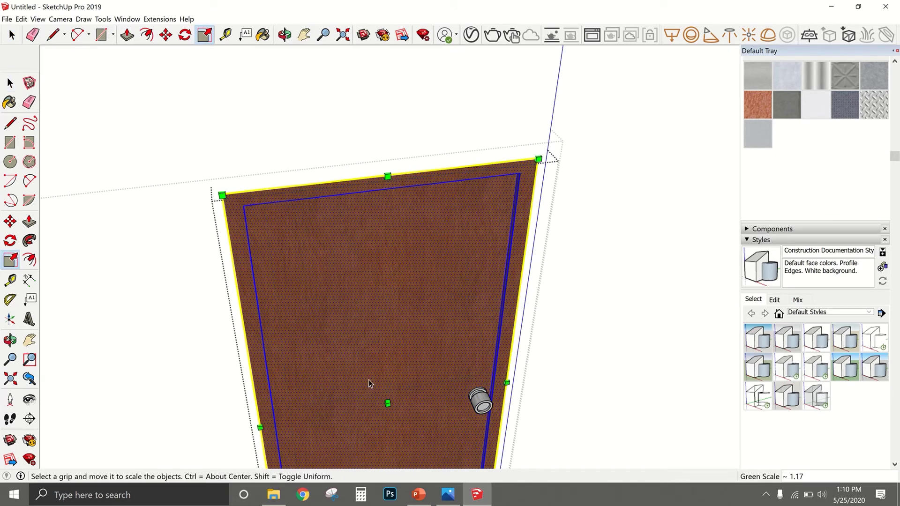
pyautogui.press('space')
pyautogui.scroll(-6, 366, 378)
pyautogui.click(379, 174)
pyautogui.click(366, 176)
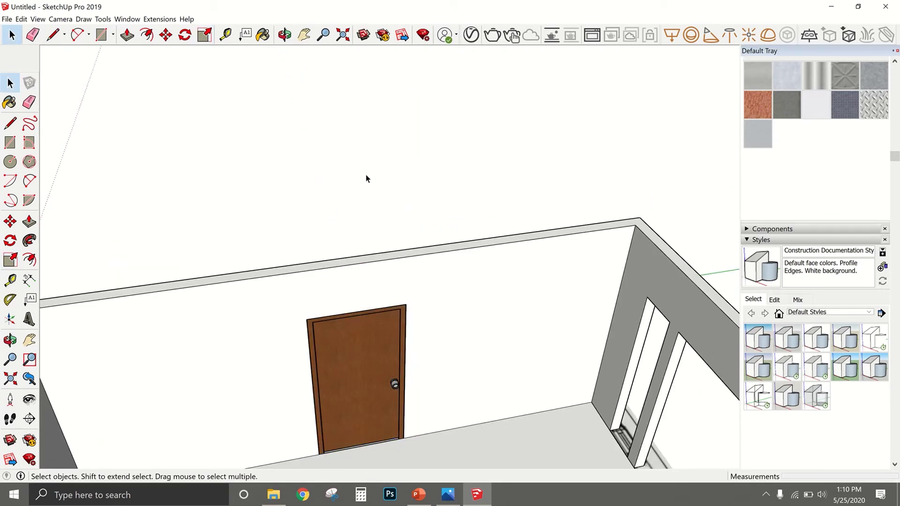
# Switch the materials library from Metal to Colors and bring up its white and grey swatches.
pyautogui.scroll(4, 347, 346)
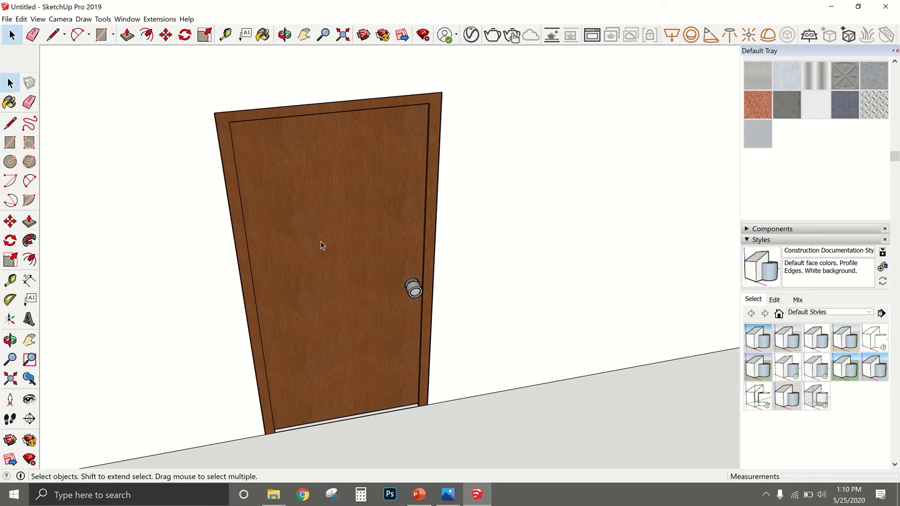
pyautogui.scroll(5, 811, 224)
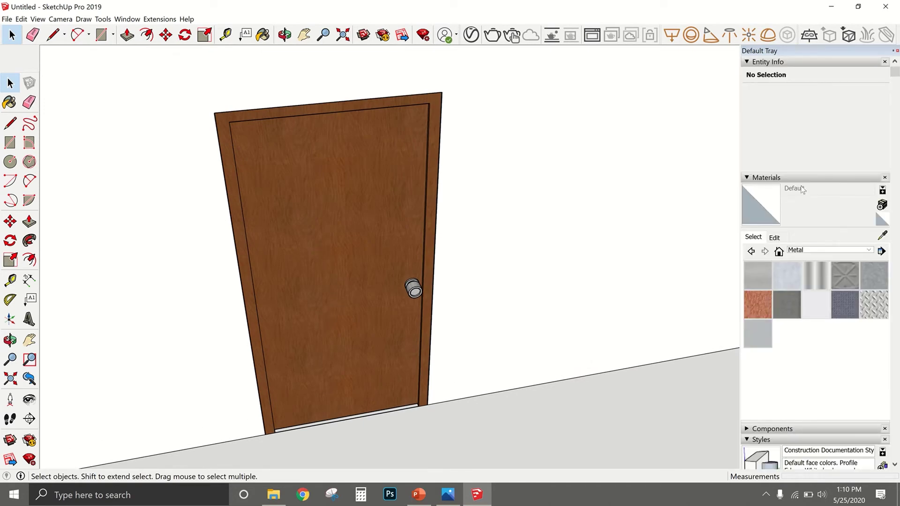
pyautogui.scroll(-4, 828, 166)
pyautogui.scroll(2, 823, 171)
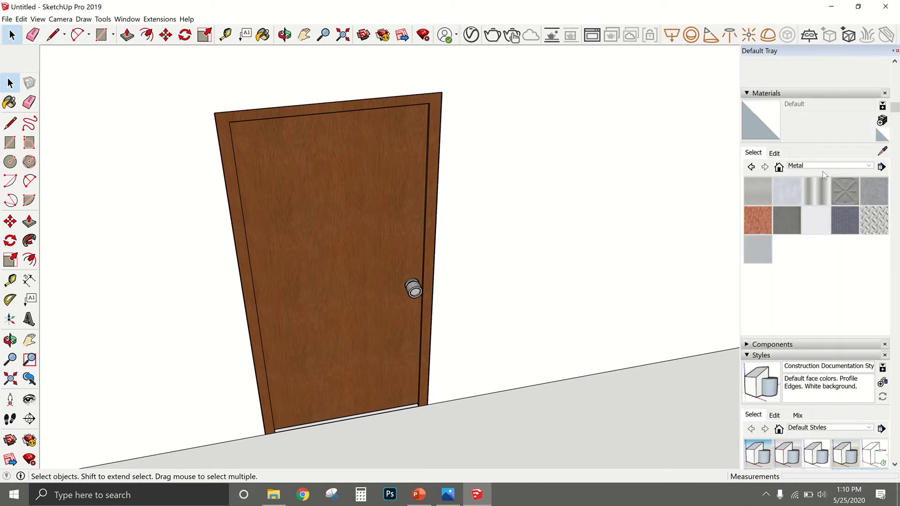
pyautogui.click(823, 166)
pyautogui.click(800, 199)
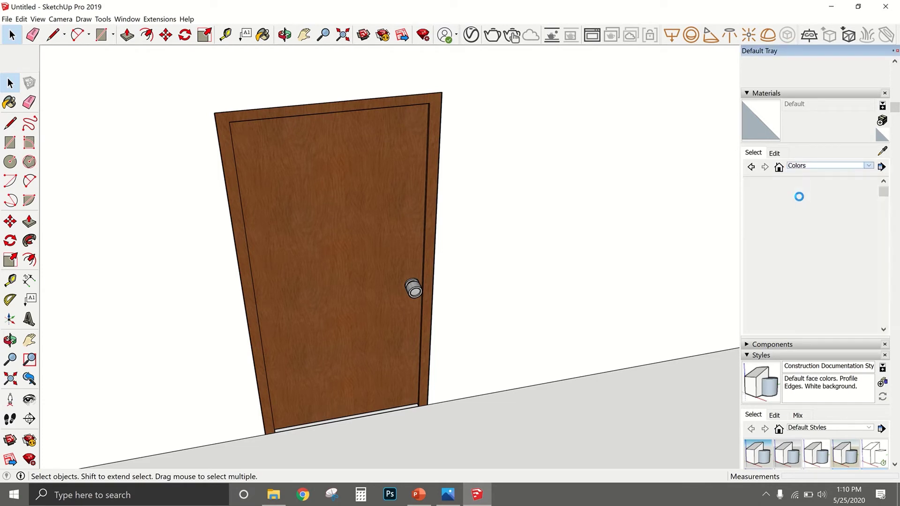
pyautogui.scroll(-5, 809, 249)
pyautogui.scroll(-8, 802, 262)
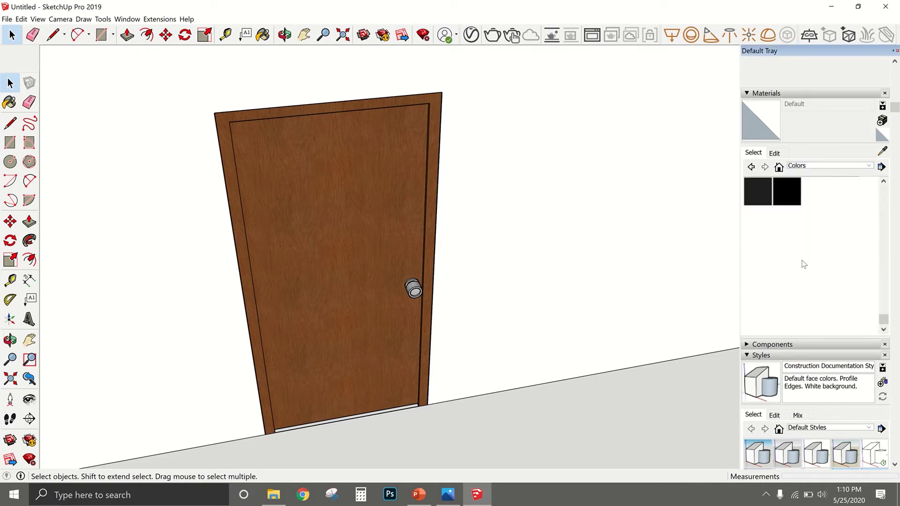
pyautogui.scroll(2, 793, 251)
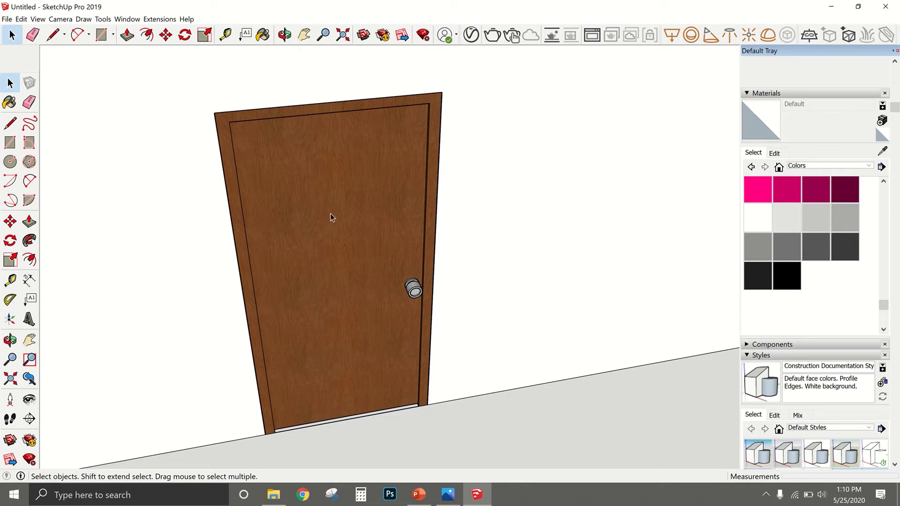
# Open the door component for editing and paint the door panel and frame with Color M00.
pyautogui.click(341, 206)
pyautogui.doubleClick(342, 207)
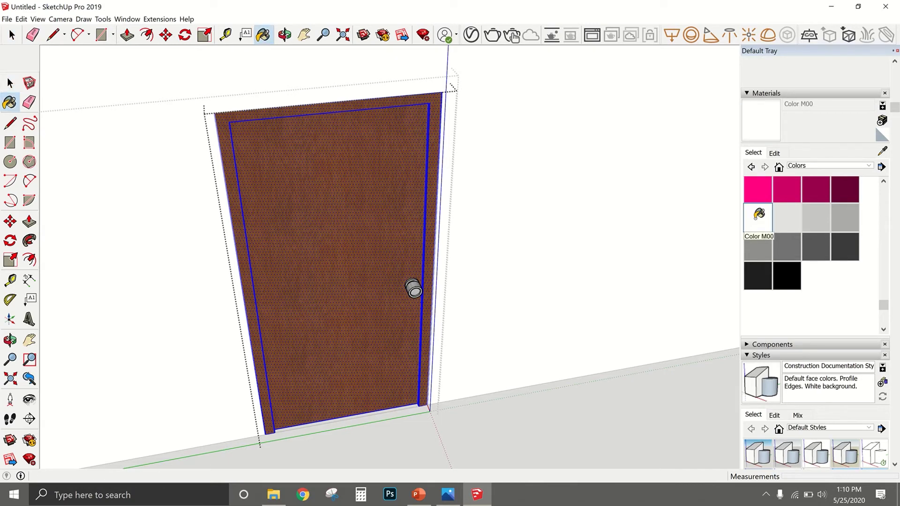
pyautogui.click(288, 170)
pyautogui.scroll(-3, 286, 261)
# Select the painted door and place a copy of it across the room, toward the doorway in the opposite wall.
pyautogui.press('space')
pyautogui.click(426, 244)
pyautogui.scroll(-1, 408, 252)
pyautogui.moveTo(394, 253); pyautogui.dragTo(450, 217, button='middle')
pyautogui.scroll(-2, 211, 256)
pyautogui.moveTo(211, 256); pyautogui.dragTo(523, 382, button='middle')
pyautogui.scroll(-3, 223, 252)
pyautogui.moveTo(223, 252); pyautogui.dragTo(377, 353, button='middle')
pyautogui.scroll(3, 377, 352)
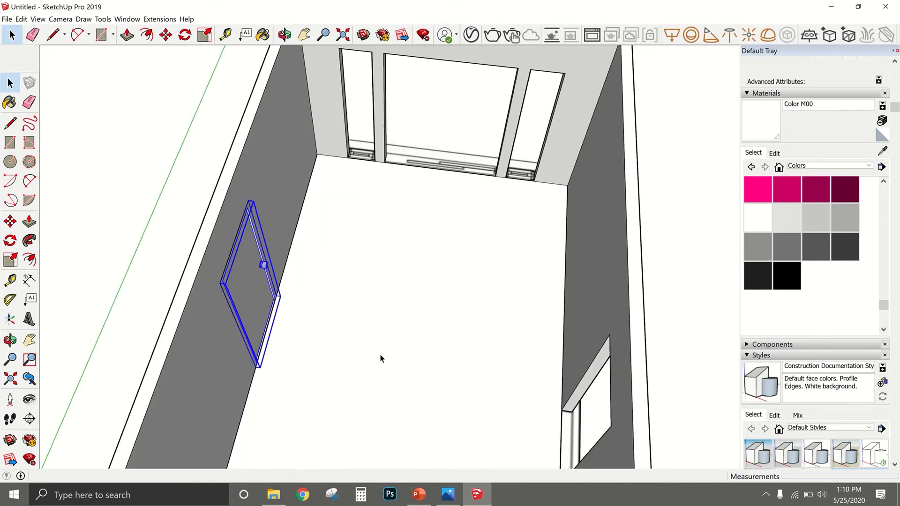
pyautogui.press('m')
pyautogui.press('ctrl')
pyautogui.click(307, 249)
pyautogui.click(504, 265)
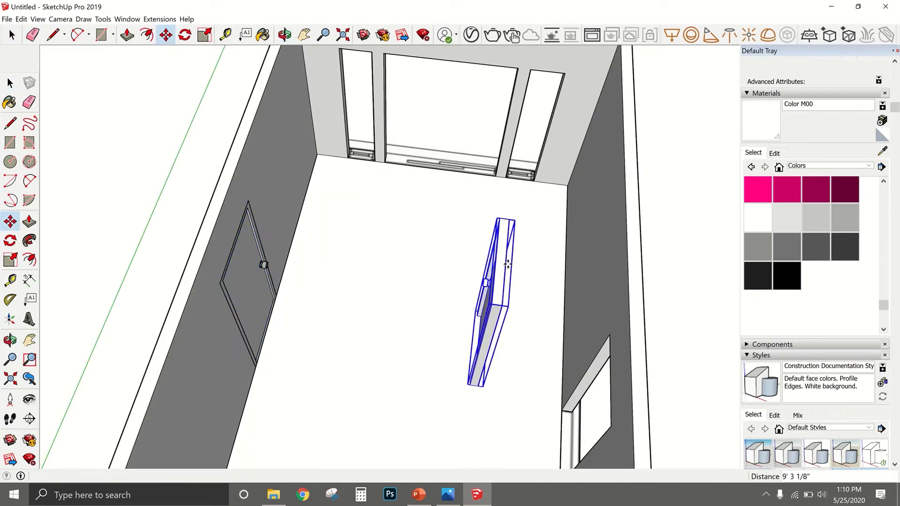
# Move the copied door by its bottom corner onto the bottom corner of the doorway in the opposite wall.
pyautogui.scroll(-2, 282, 305)
pyautogui.moveTo(281, 305); pyautogui.dragTo(591, 332, button='middle')
pyautogui.scroll(5, 503, 311)
pyautogui.scroll(2, 503, 311)
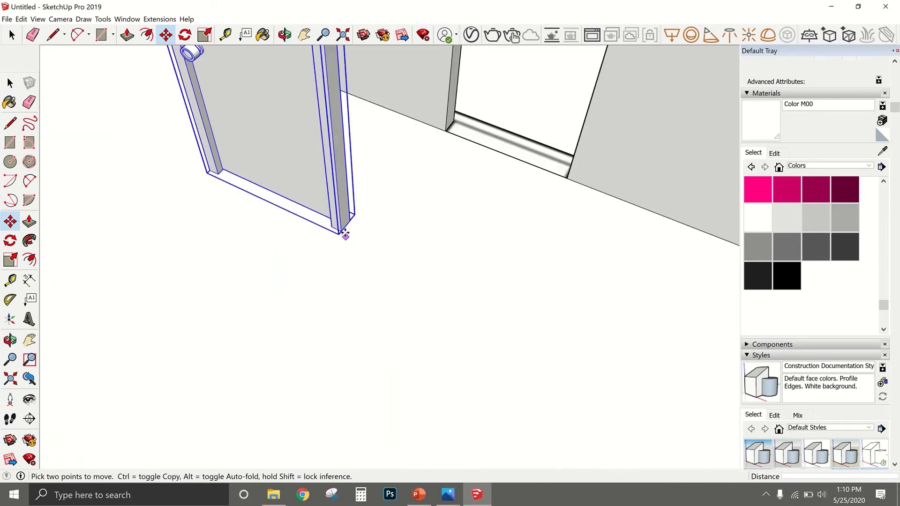
pyautogui.click(342, 234)
pyautogui.click(567, 177)
pyautogui.moveTo(567, 177); pyautogui.dragTo(410, 240, button='middle')
# Scale the copied door's width to fit its doorway and deselect it.
pyautogui.scroll(-2, 410, 240)
pyautogui.press('s')
pyautogui.scroll(3, 410, 240)
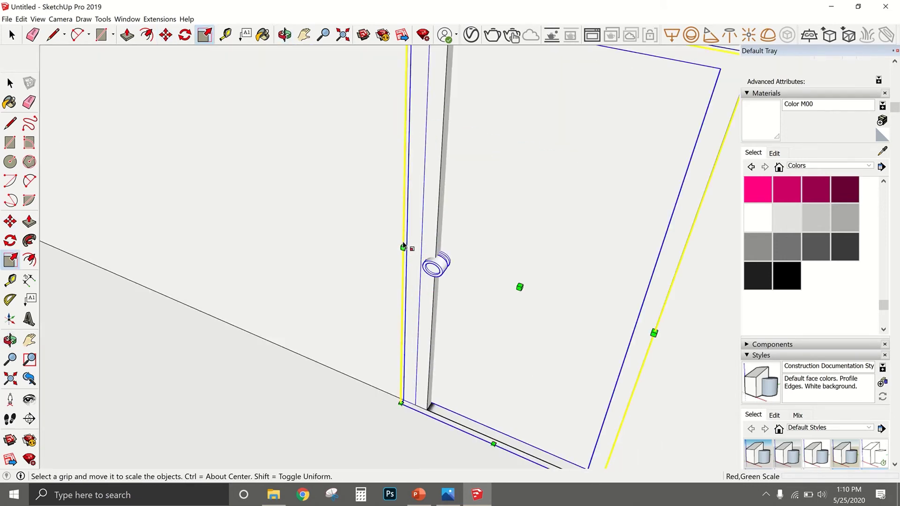
pyautogui.moveTo(413, 235); pyautogui.dragTo(438, 245)
pyautogui.scroll(-4, 478, 263)
pyautogui.press('space')
pyautogui.moveTo(516, 261); pyautogui.dragTo(414, 175, button='middle')
pyautogui.click(414, 175)
# Search the 3D Warehouse for WINDOW, and load and place a dark-framed window with a smaller pane above.
pyautogui.scroll(2, 398, 170)
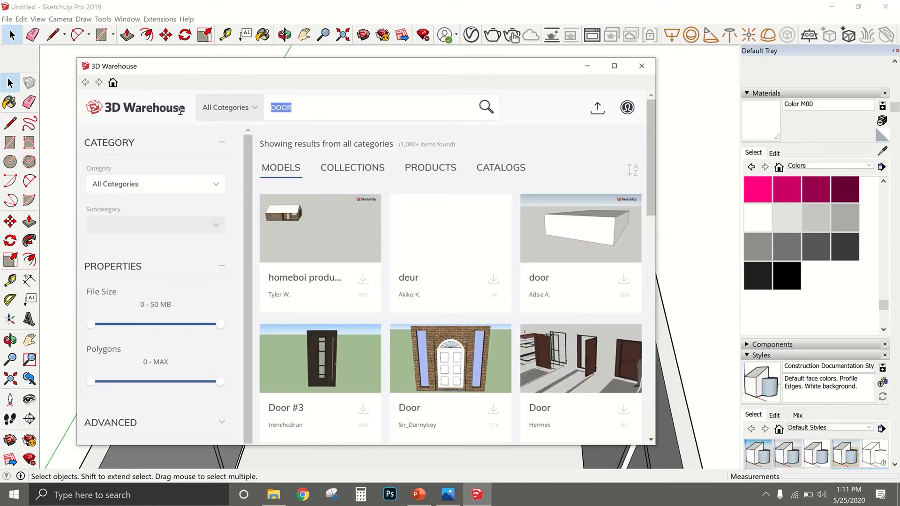
pyautogui.press('Return')
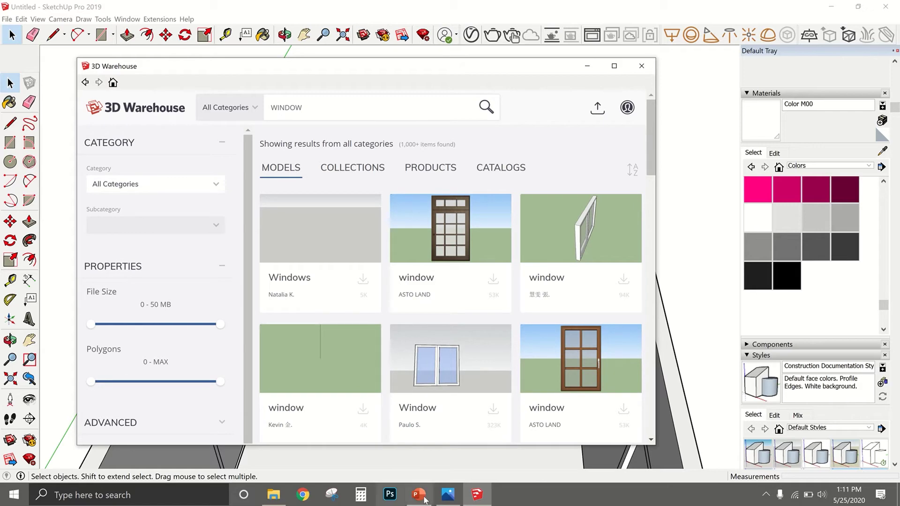
pyautogui.scroll(-8, 449, 307)
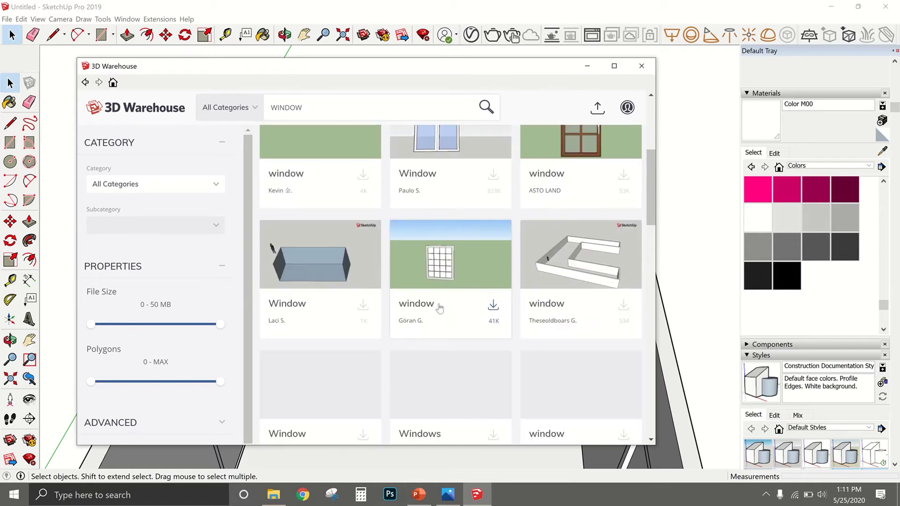
pyautogui.scroll(-10, 439, 303)
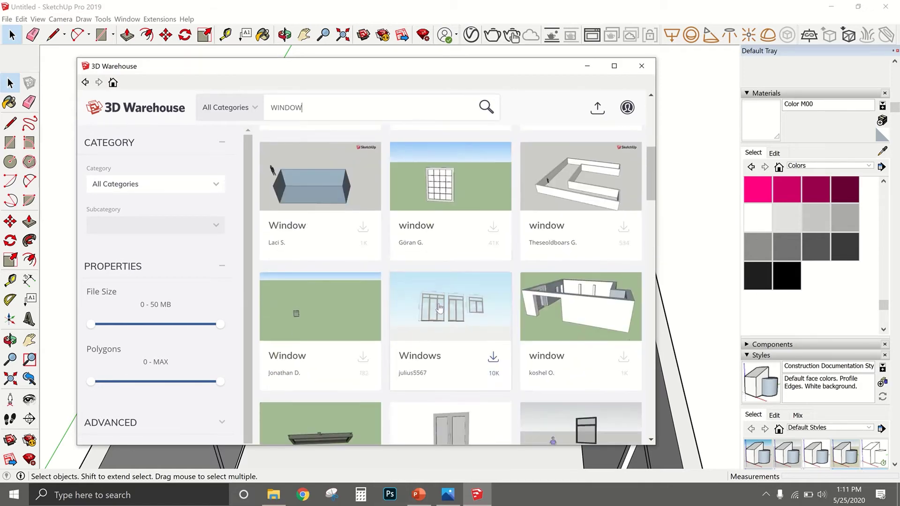
pyautogui.scroll(-10, 439, 304)
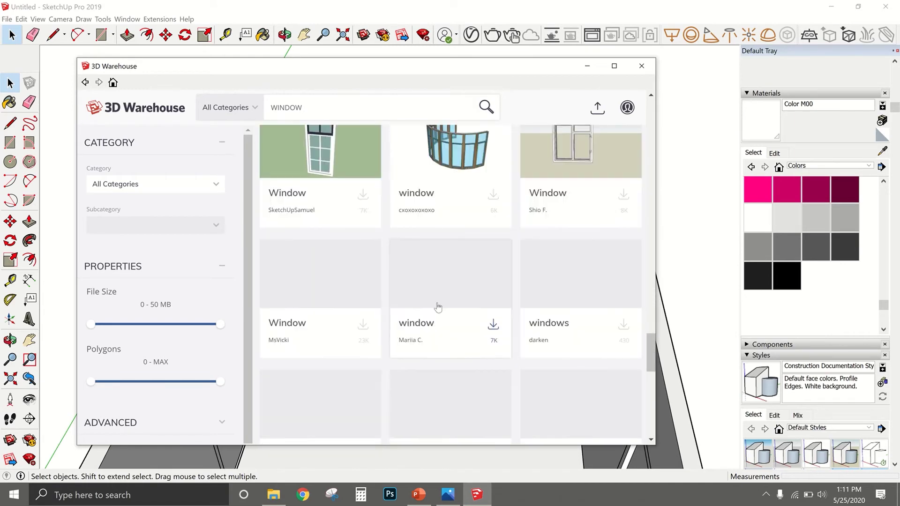
pyautogui.scroll(12, 429, 307)
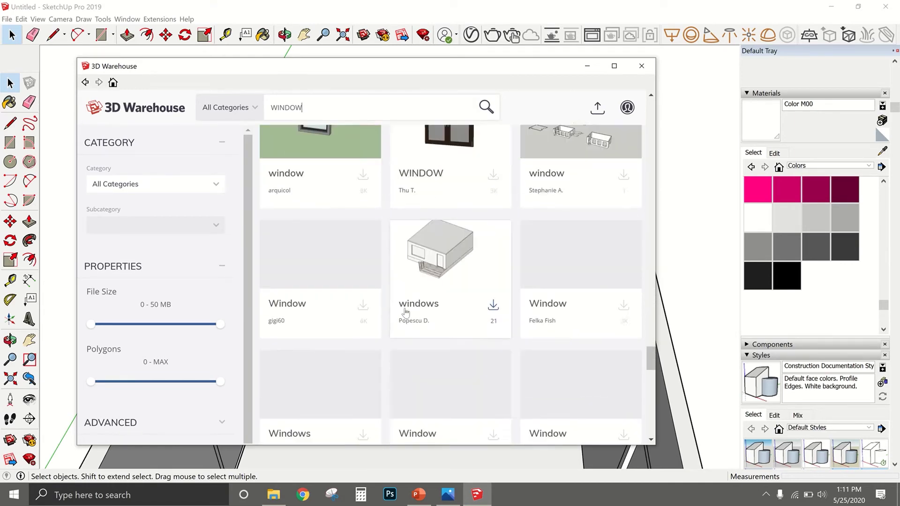
pyautogui.scroll(8, 399, 277)
pyautogui.scroll(-5, 407, 278)
pyautogui.click(624, 215)
pyautogui.click(322, 282)
pyautogui.click(310, 337)
pyautogui.scroll(-2, 302, 339)
pyautogui.scroll(2, 415, 259)
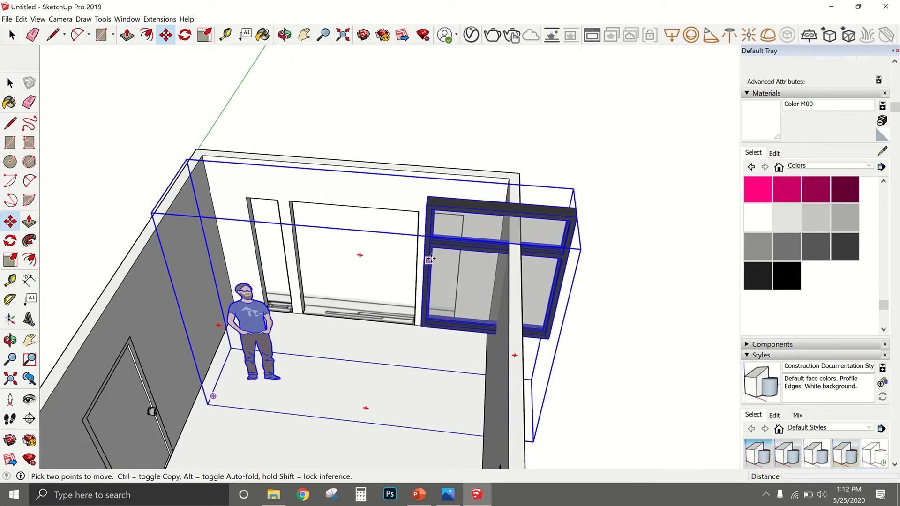
# Open the imported window component for editing and delete the scale figure of the man.
pyautogui.press('space')
pyautogui.doubleClick(432, 243)
pyautogui.click(254, 303)
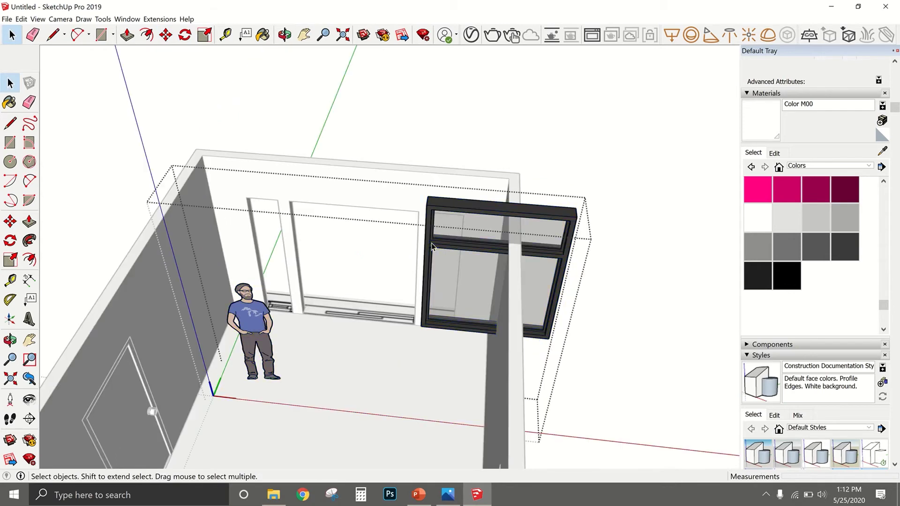
pyautogui.click(623, 202)
# Move the window by its bottom corner onto the bottom corner of the left narrow opening in the end wall.
pyautogui.press('m')
pyautogui.scroll(4, 562, 295)
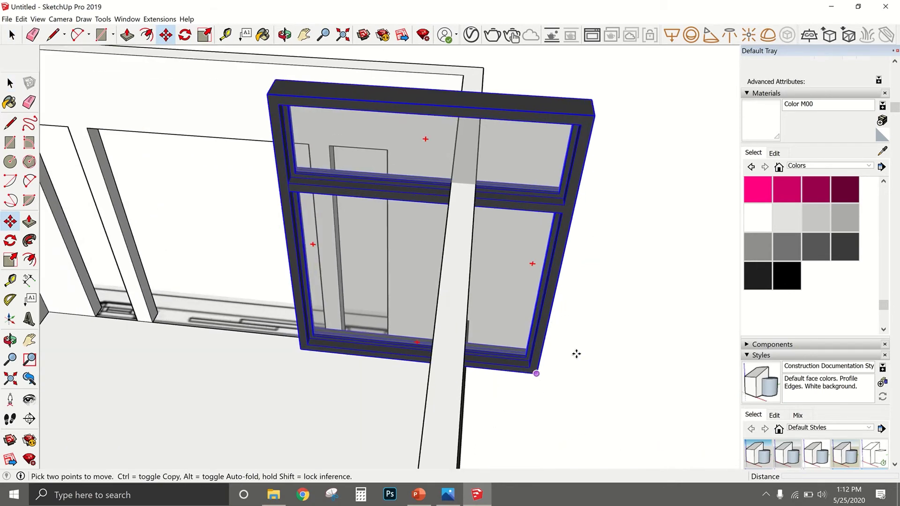
pyautogui.click(535, 375)
pyautogui.scroll(-3, 468, 347)
pyautogui.scroll(5, 304, 323)
pyautogui.click(417, 327)
# Scale the window's width and height to fill the narrow opening.
pyautogui.moveTo(197, 323); pyautogui.dragTo(357, 328, button='middle')
pyautogui.press('s')
pyautogui.moveTo(376, 237); pyautogui.dragTo(412, 140, button='middle')
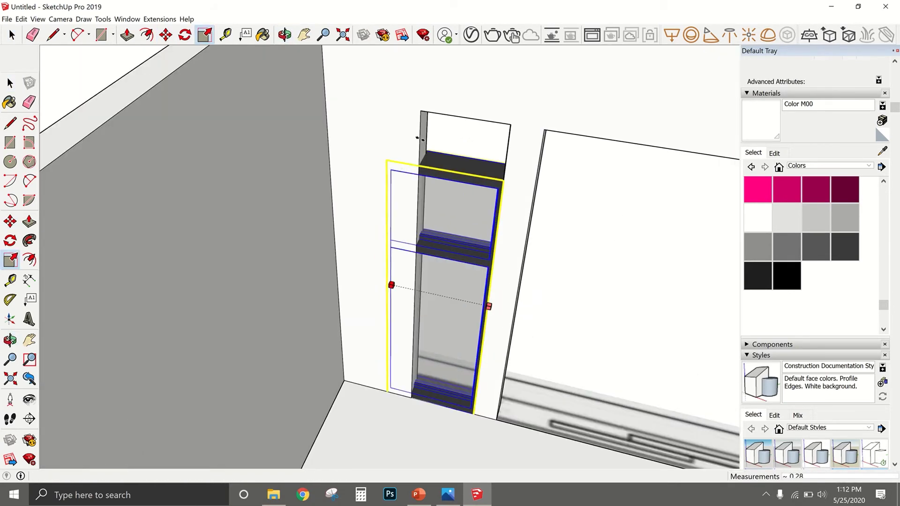
pyautogui.scroll(-3, 352, 224)
pyautogui.moveTo(352, 224); pyautogui.dragTo(300, 243, button='middle')
# Copy the fitted window into the matching narrow opening on the other side of the central opening.
pyautogui.press('m')
pyautogui.click(359, 317)
pyautogui.press('ctrl')
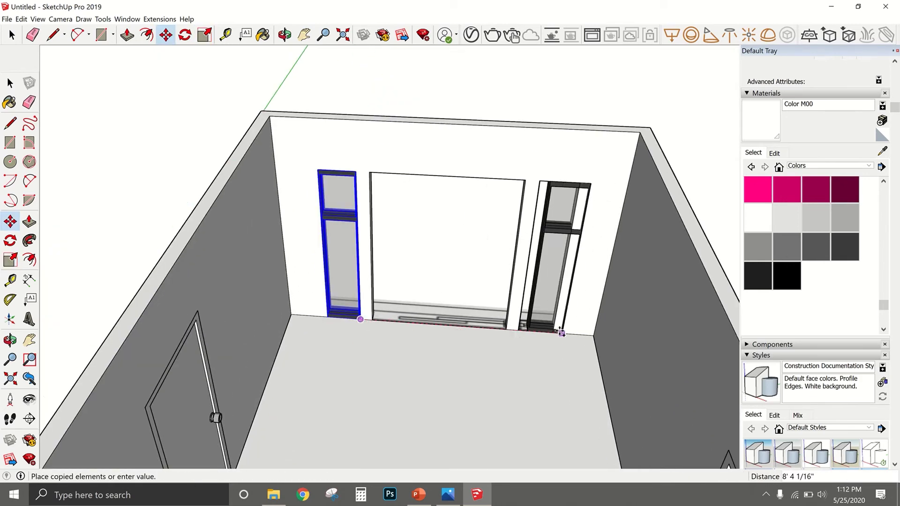
pyautogui.click(549, 331)
pyautogui.press('space')
# Search the 3D Warehouse for "sliding door" and place a two-panel model at the bottom corner of the central opening.
pyautogui.click(10, 440)
pyautogui.write('sliding door')
pyautogui.press('Return')
pyautogui.click(364, 281)
pyautogui.click(324, 282)
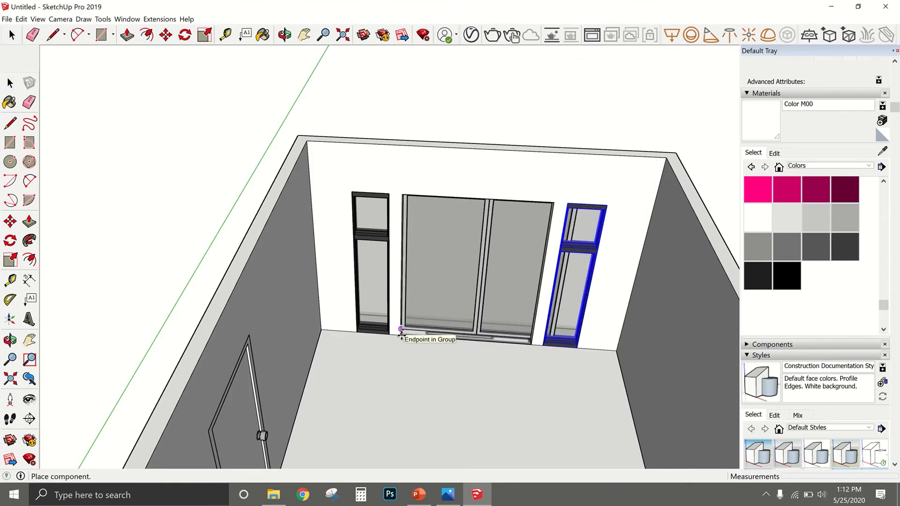
pyautogui.scroll(3, 402, 332)
pyautogui.click(404, 333)
# Scale the sliding door's width and height to fill the central opening.
pyautogui.moveTo(388, 328); pyautogui.dragTo(394, 370, button='middle')
pyautogui.press('s')
pyautogui.click(625, 281)
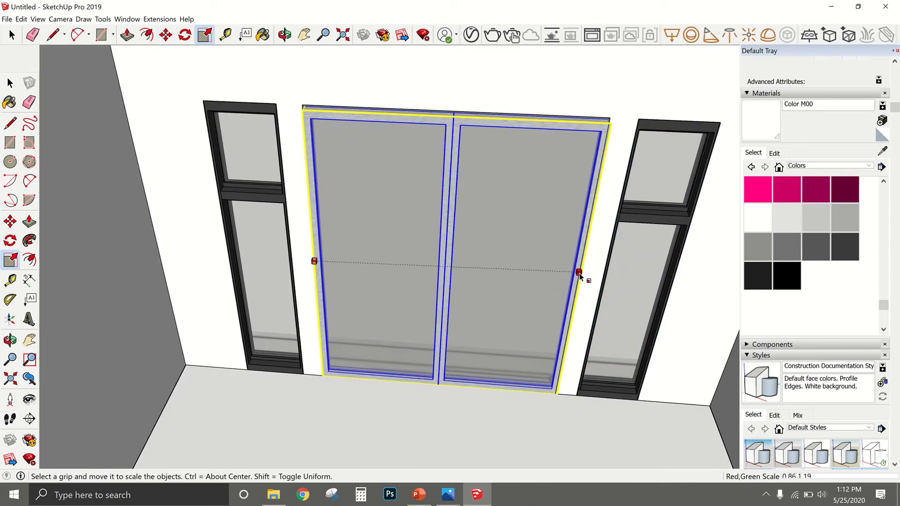
pyautogui.scroll(5, 494, 319)
pyautogui.click(446, 294)
pyautogui.moveTo(446, 295); pyautogui.dragTo(504, 230, button='middle')
pyautogui.click(505, 229)
pyautogui.click(505, 242)
# Open the sliding door for editing and sample the dark "windows" material from the neighbouring window frame.
pyautogui.press('space')
pyautogui.click(485, 128)
pyautogui.scroll(4, 513, 235)
pyautogui.scroll(2, 455, 202)
pyautogui.doubleClick(436, 178)
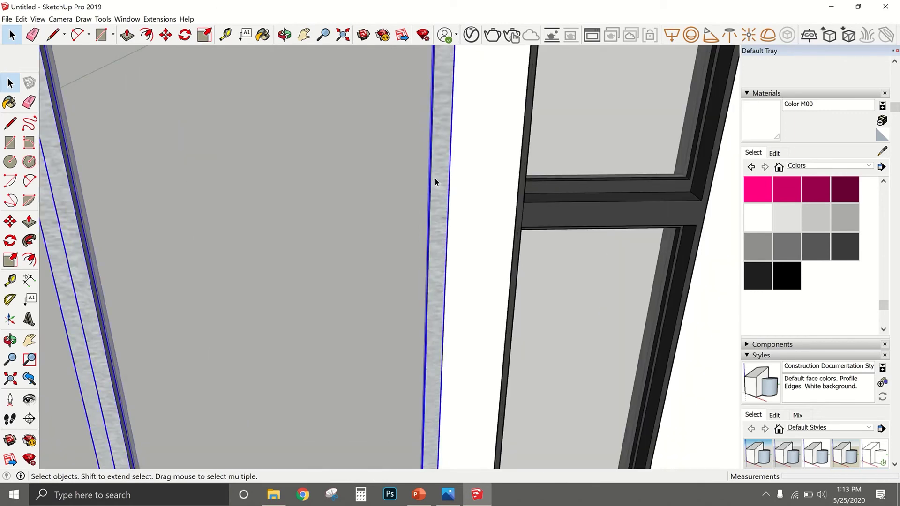
pyautogui.scroll(-1, 553, 211)
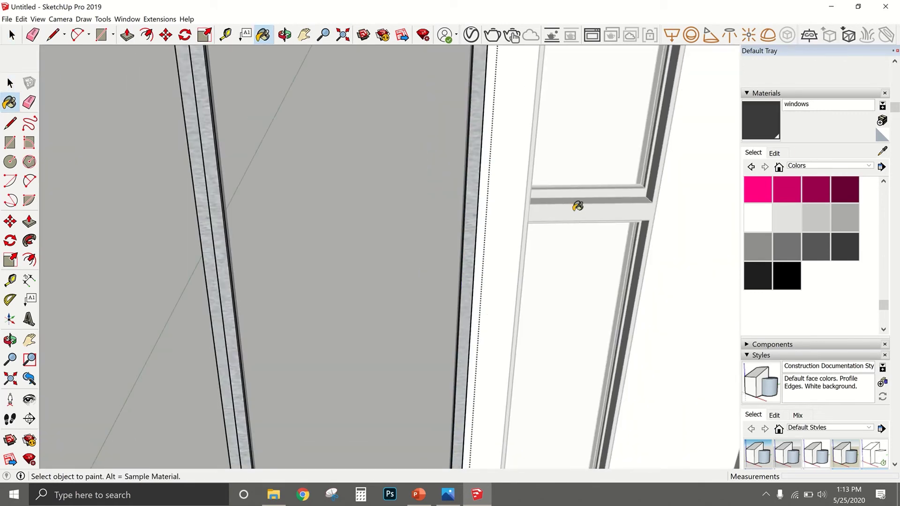
# Paint the frames of both sliding door panels with the "windows" material and close the component.
pyautogui.scroll(-5, 578, 206)
pyautogui.press('space')
pyautogui.scroll(5, 392, 97)
pyautogui.click(375, 93)
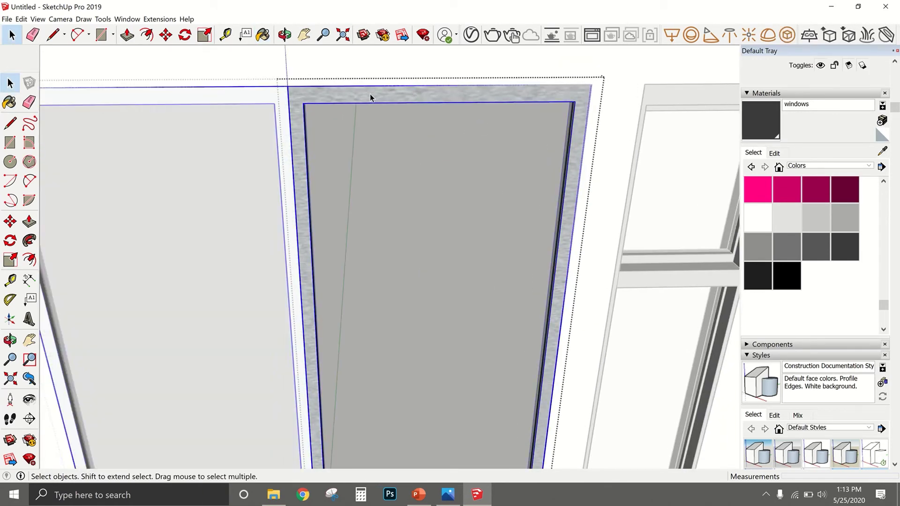
pyautogui.scroll(-10, 366, 96)
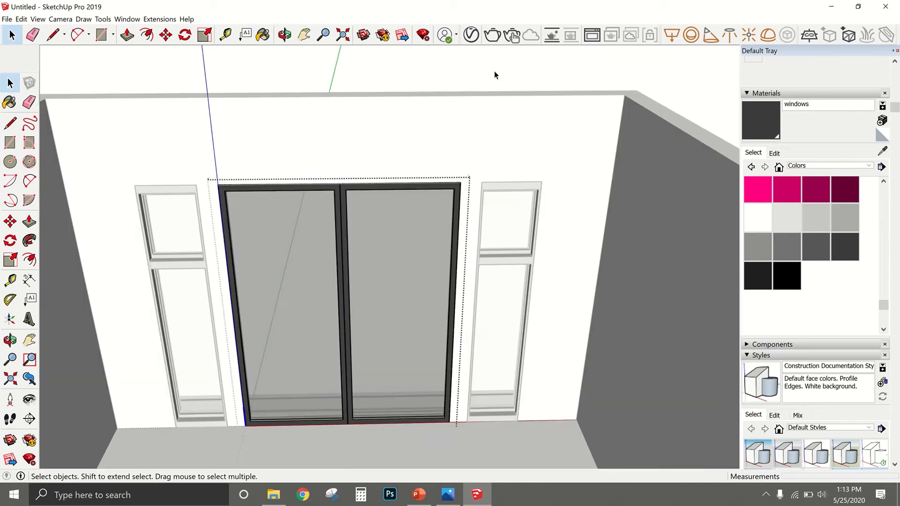
pyautogui.moveTo(494, 74); pyautogui.dragTo(155, 304, button='middle')
pyautogui.moveTo(295, 142); pyautogui.dragTo(422, 289, button='middle')
pyautogui.scroll(3, 422, 289)
pyautogui.scroll(-4, 162, 299)
pyautogui.moveTo(163, 298); pyautogui.dragTo(239, 351, button='middle')
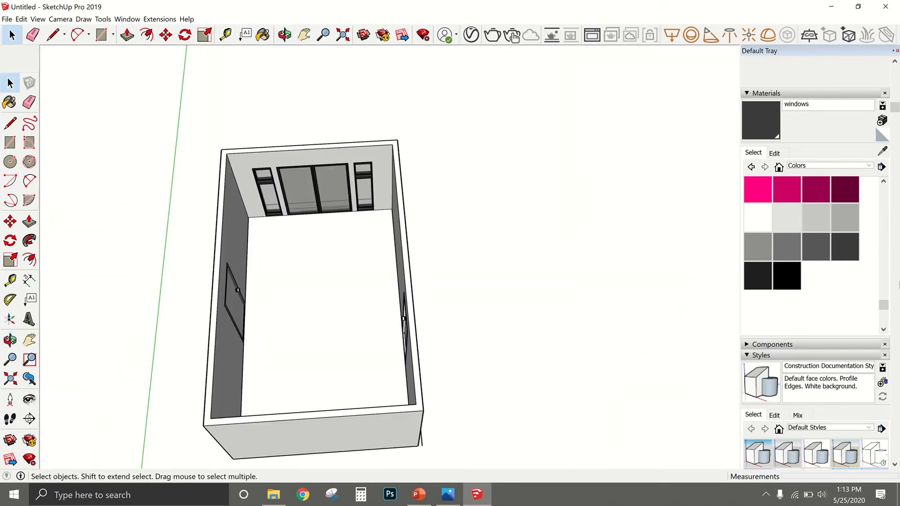
# Apply the X-ray style to examine the floor plan's furniture layout, and restore the Construction Documentation Style.
pyautogui.scroll(-15, 899, 286)
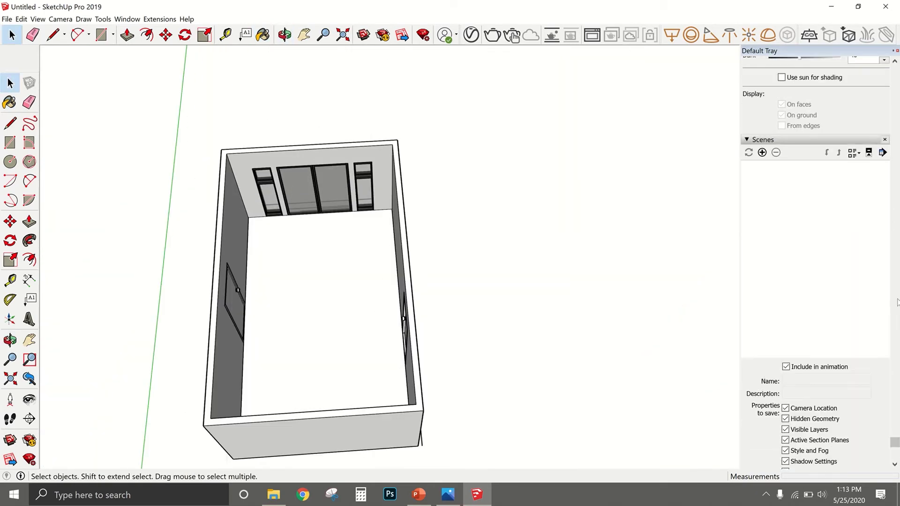
pyautogui.scroll(15, 898, 302)
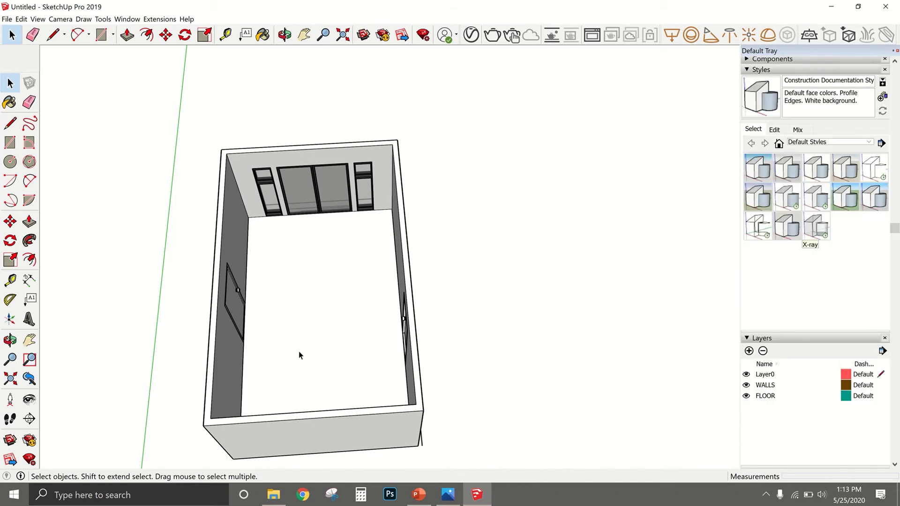
pyautogui.scroll(8, 265, 261)
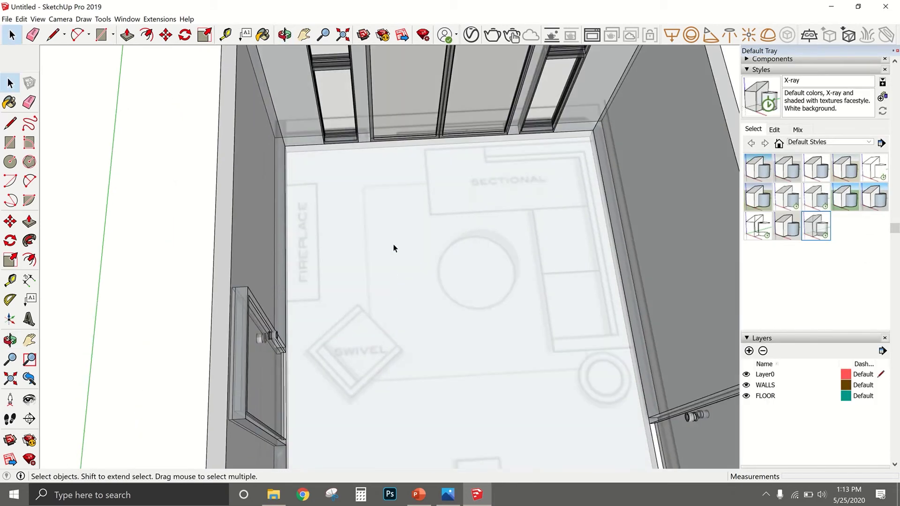
pyautogui.scroll(-8, 334, 244)
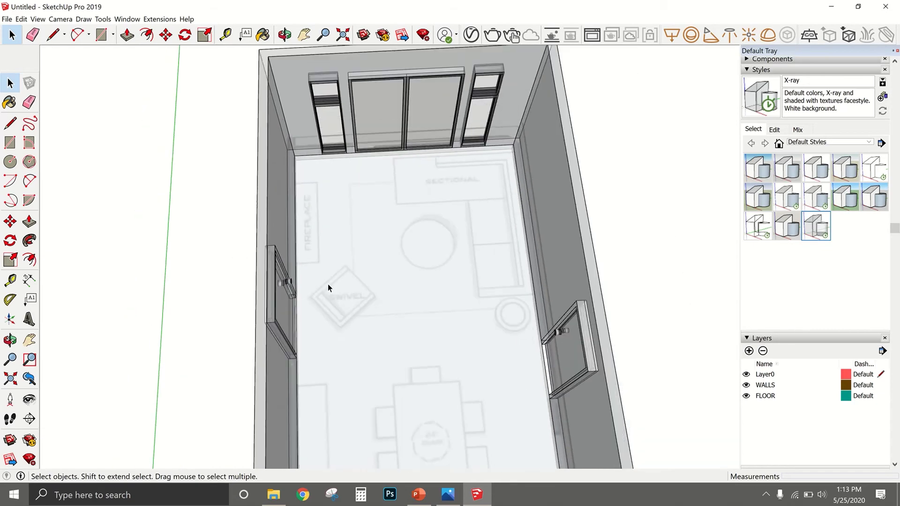
pyautogui.scroll(-1, 320, 248)
pyautogui.scroll(5, 317, 225)
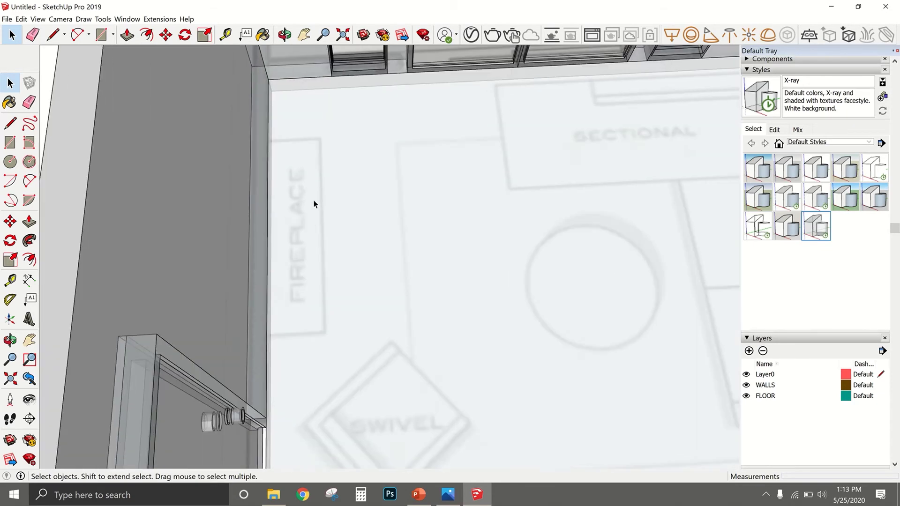
pyautogui.scroll(-7, 260, 328)
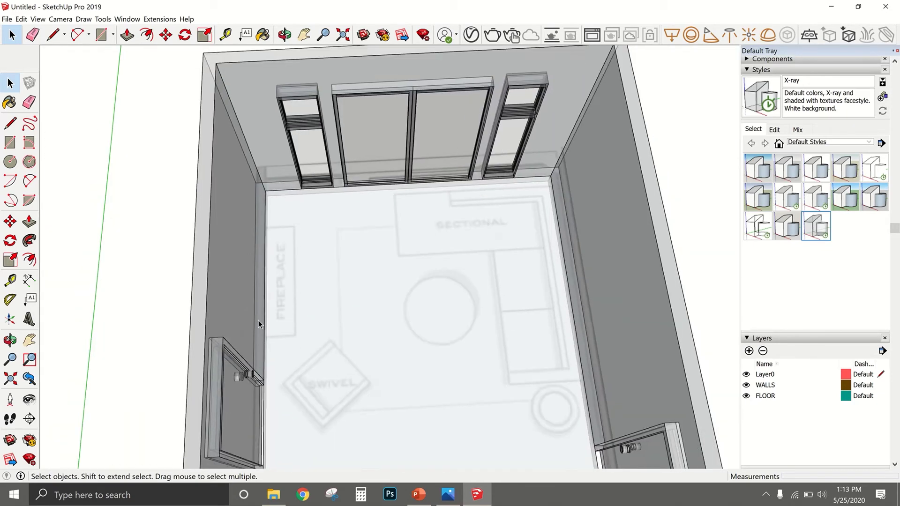
pyautogui.click(821, 170)
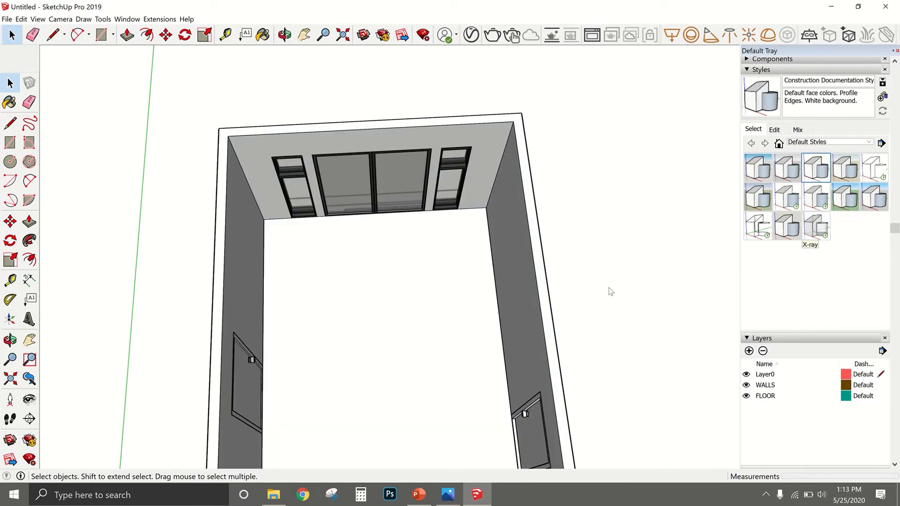
pyautogui.scroll(3, 377, 326)
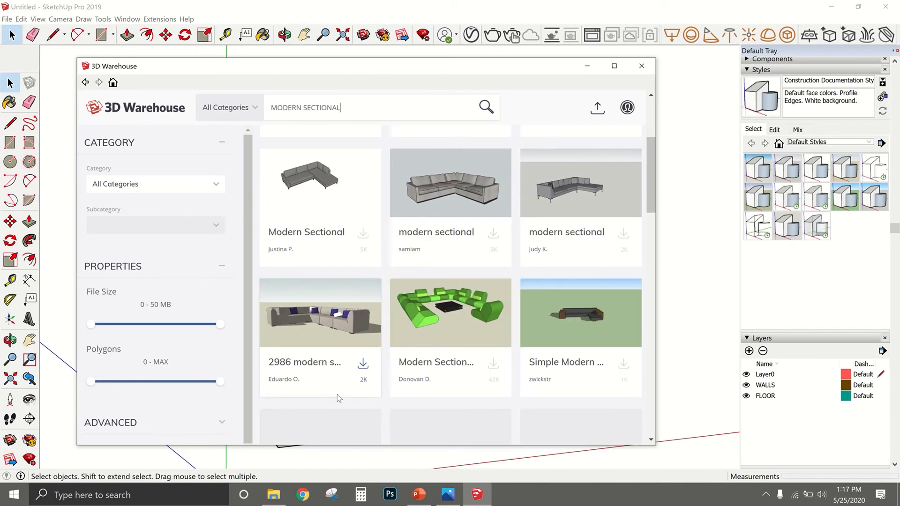
# Open the FLOOR PLAN image from the SKETCHUP desktop folder for reference and clear its windows out of the way.
pyautogui.click(273, 495)
pyautogui.click(363, 192)
pyautogui.doubleClick(526, 348)
pyautogui.click(471, 182)
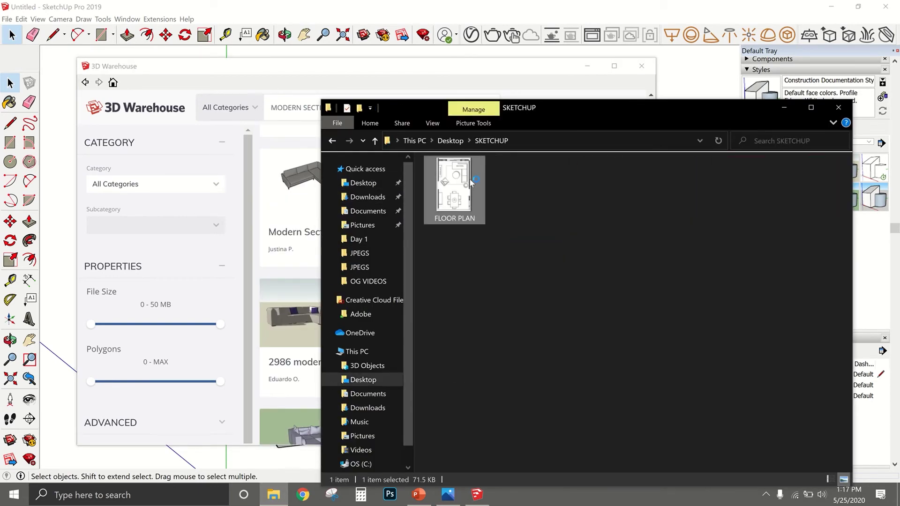
pyautogui.click(784, 108)
pyautogui.moveTo(399, 43); pyautogui.dragTo(586, 98)
pyautogui.click(615, 98)
# Load the grey Modern Sectional from the 3D Warehouse results into the model.
pyautogui.click(362, 234)
pyautogui.click(324, 280)
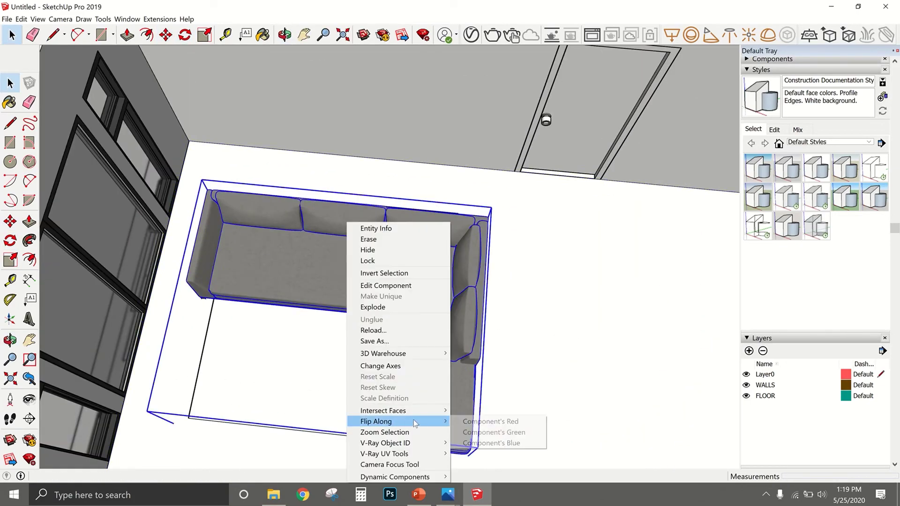
# Flip the sectional to match the floor plan and move it into the corner beside the window wall.
pyautogui.rightClick(377, 279)
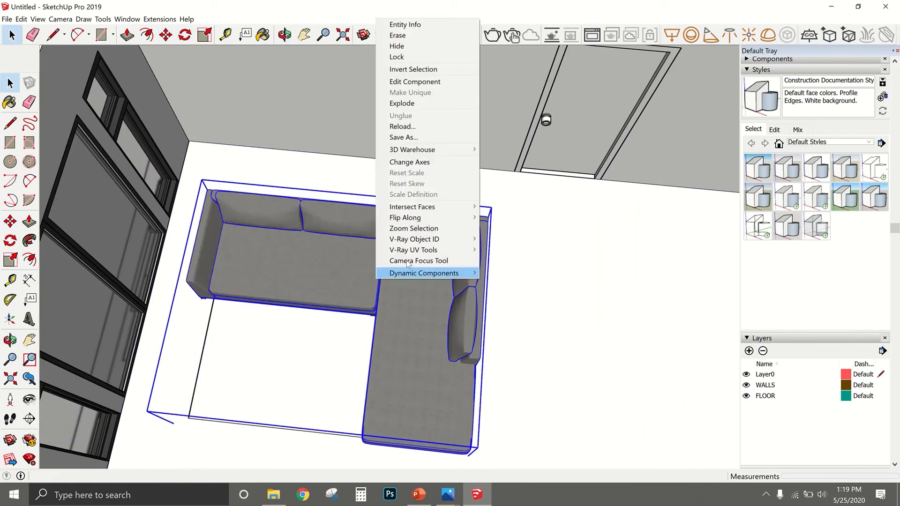
pyautogui.click(449, 500)
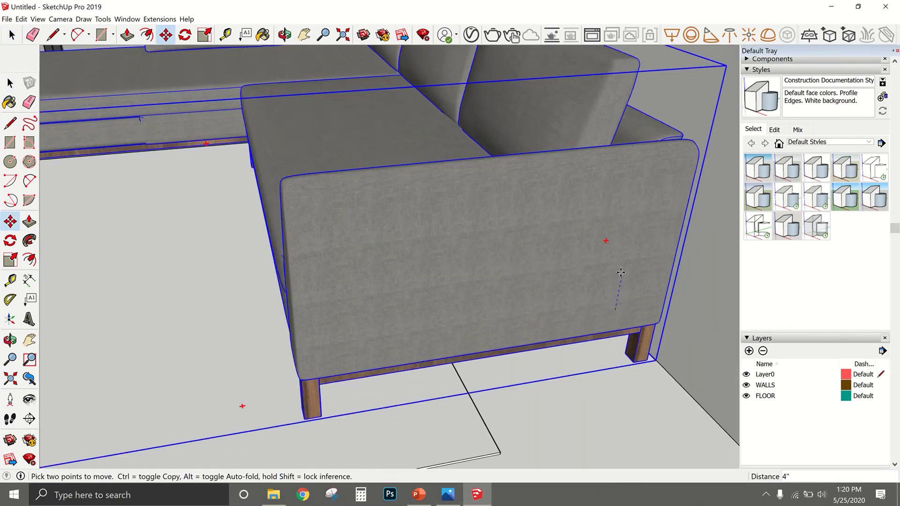
pyautogui.moveTo(515, 403); pyautogui.dragTo(526, 410, button='middle')
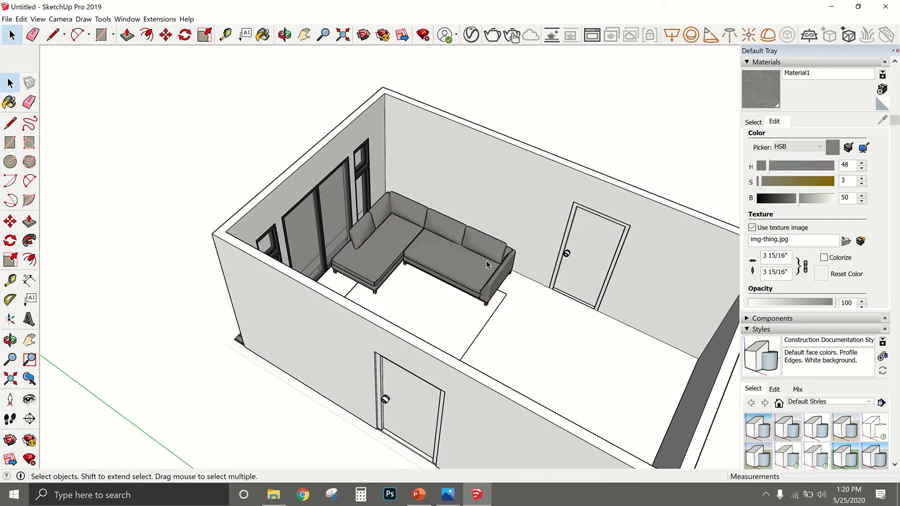
# Recolor the sectional's grey fabric material to white, with saturation 0 and brightness 100.
pyautogui.scroll(2, 381, 289)
pyautogui.click(382, 290)
pyautogui.moveTo(486, 265); pyautogui.dragTo(363, 225, button='middle')
pyautogui.scroll(-2, 364, 225)
pyautogui.scroll(3, 363, 223)
pyautogui.scroll(1, 470, 215)
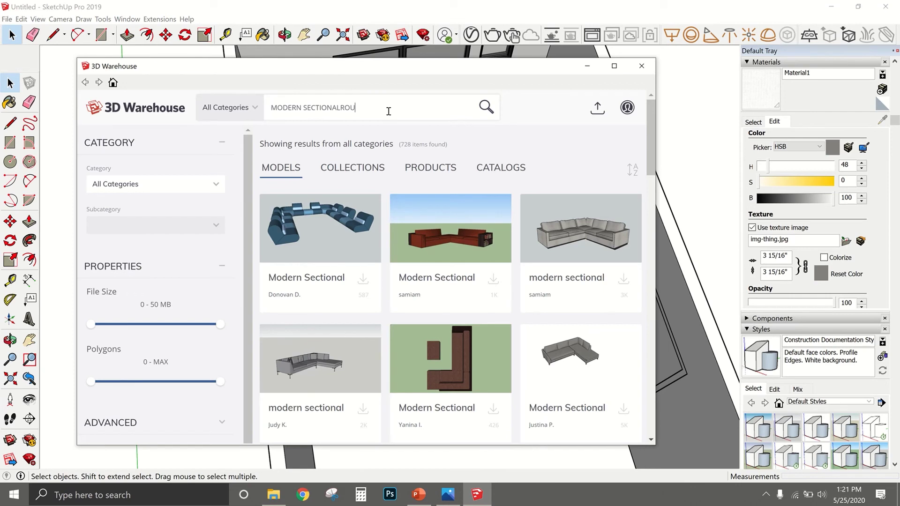
# Find a round coffee table in the 3D Warehouse and place it on the rug in front of the sectional.
pyautogui.write('Round c')
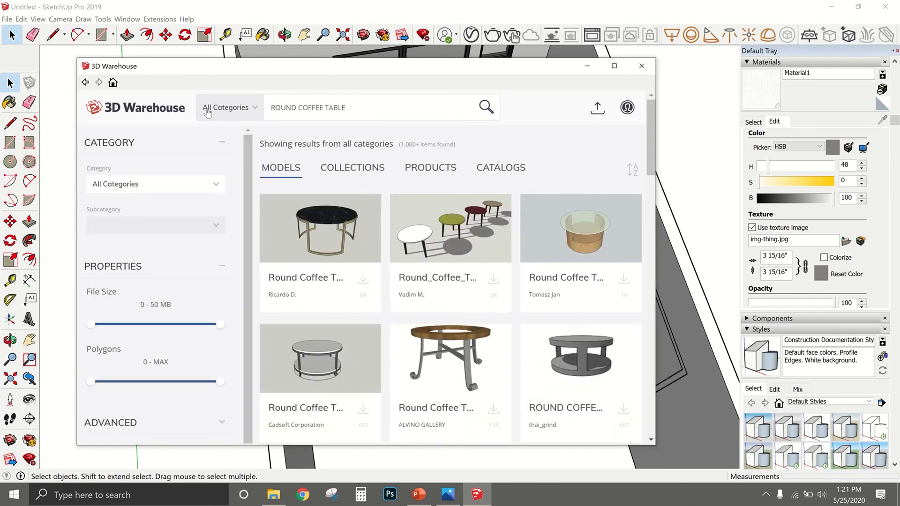
pyautogui.scroll(-15, 503, 277)
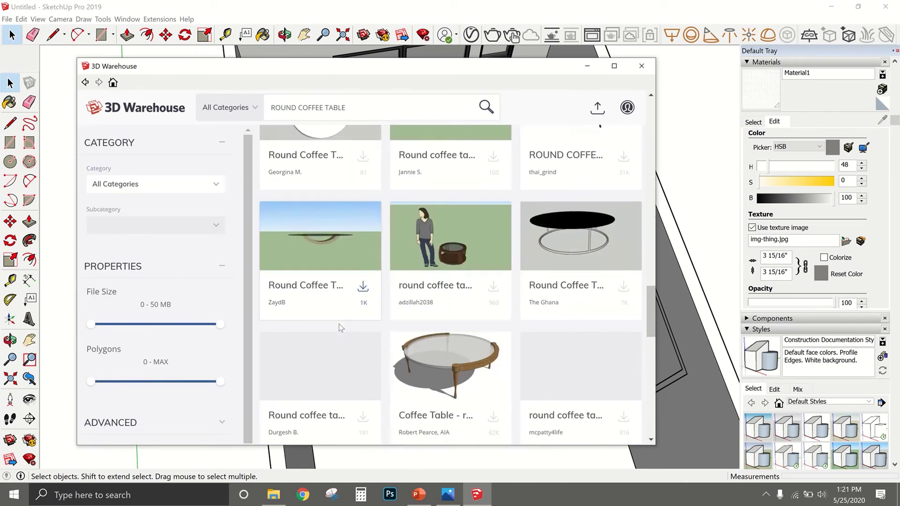
pyautogui.click(363, 350)
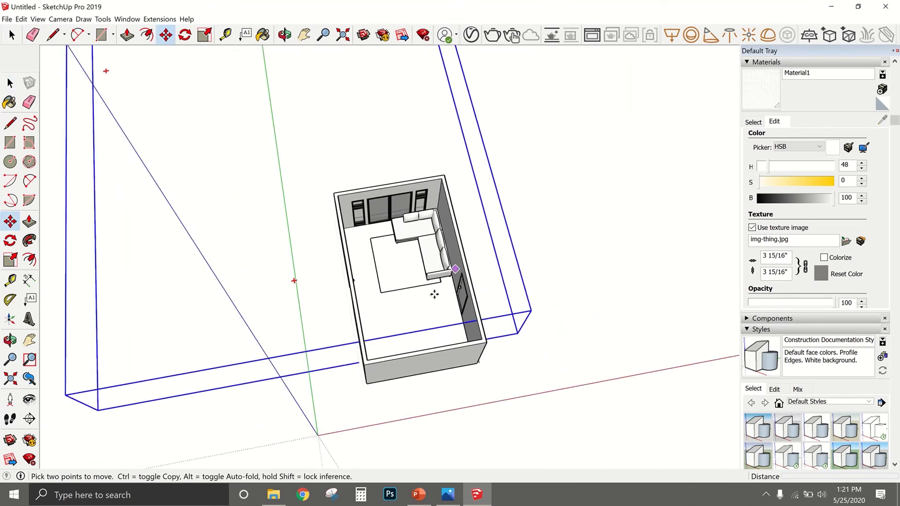
pyautogui.rightClick(263, 108)
pyautogui.click(290, 195)
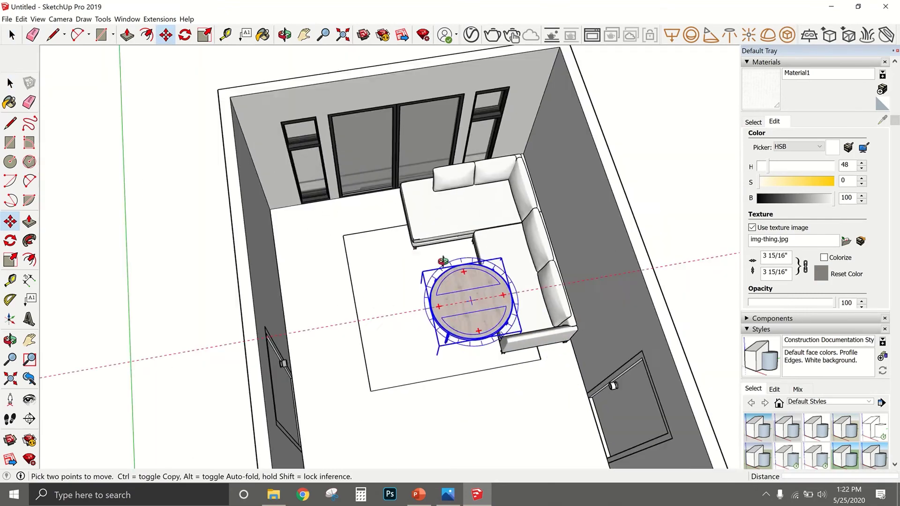
pyautogui.scroll(8, 415, 258)
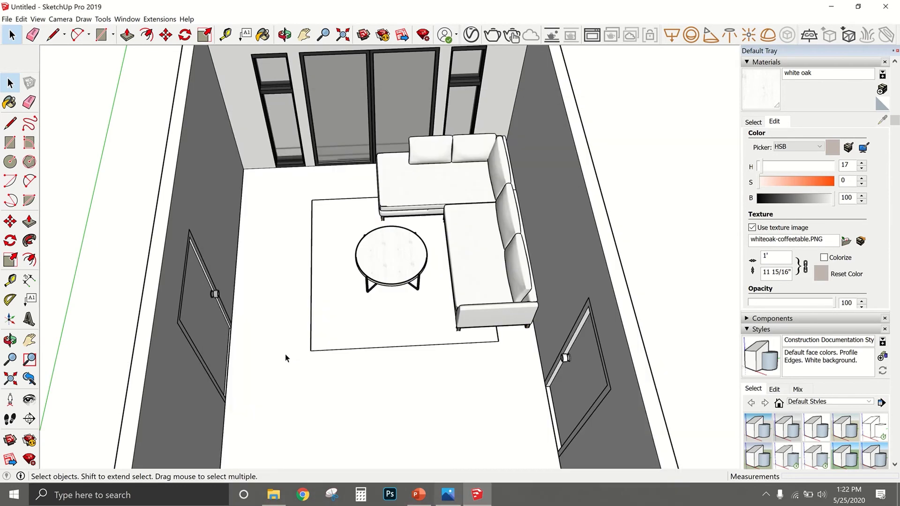
# Redraw the rug rectangle beneath the sectional and coffee table, and raise it by .2 with Push/Pull.
pyautogui.click(322, 255)
pyautogui.press('r')
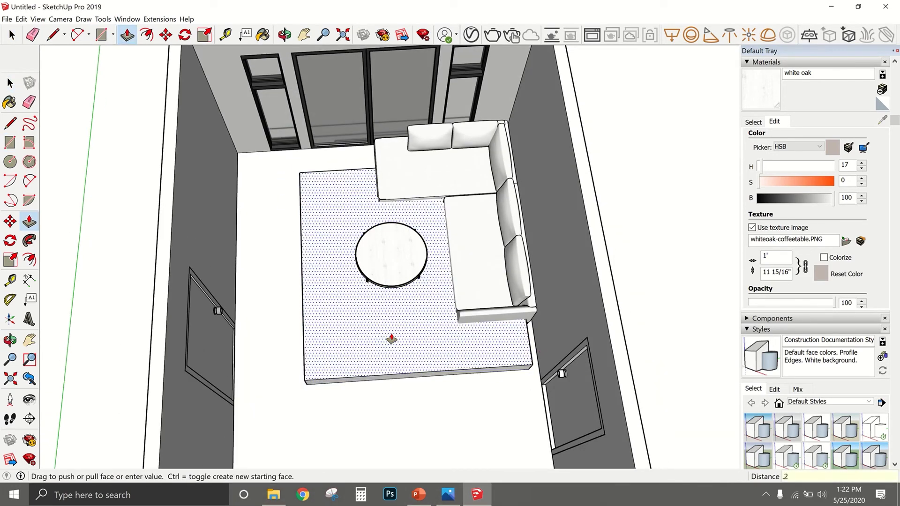
pyautogui.rightClick(382, 323)
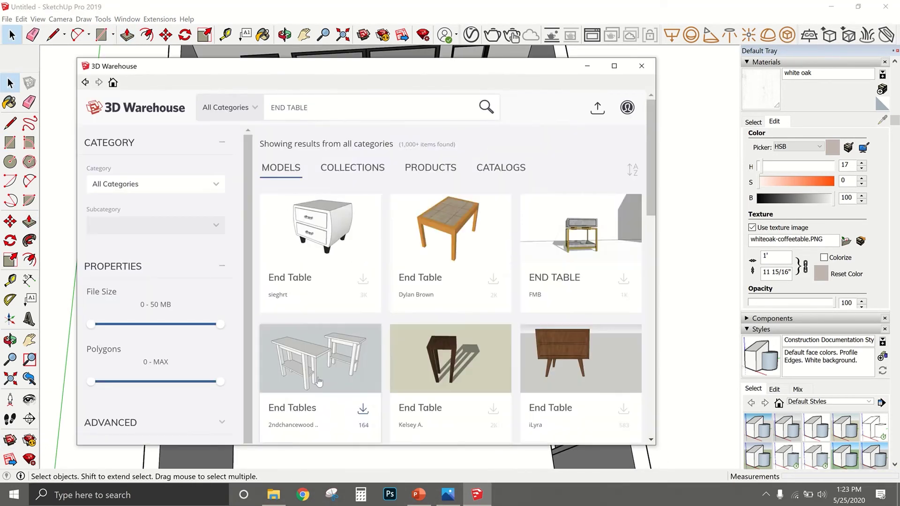
# Search the 3D Warehouse for SIDE TABLE instead of END TABLE and load the round black-topped table with wooden legs.
pyautogui.scroll(-3, 450, 305)
pyautogui.moveTo(310, 107); pyautogui.dragTo(245, 118)
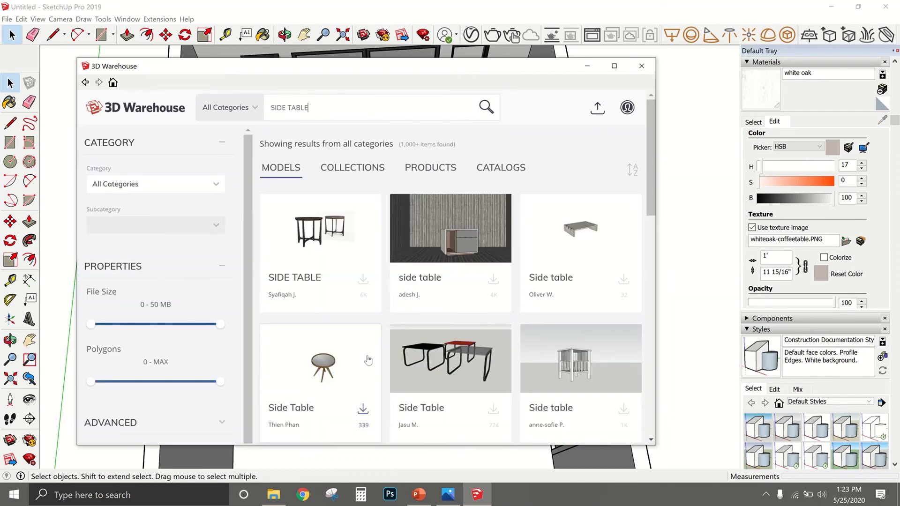
pyautogui.scroll(-15, 368, 360)
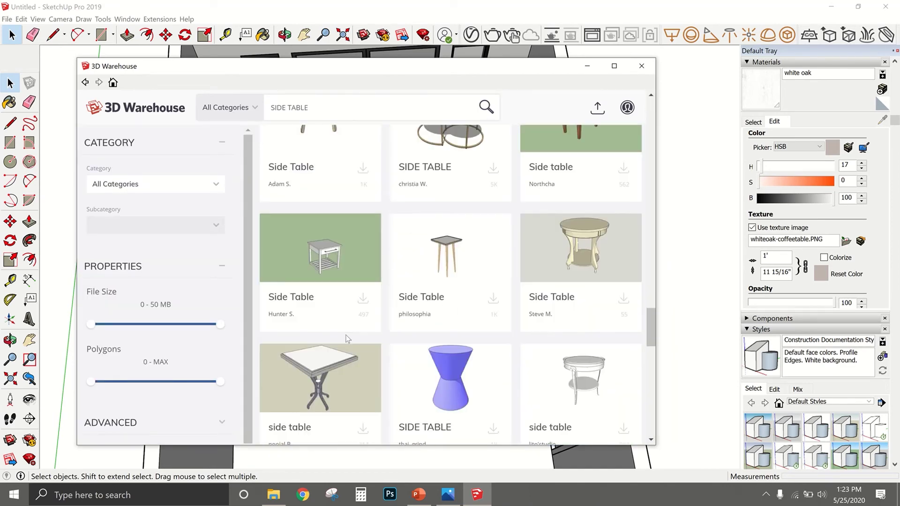
pyautogui.scroll(-8, 348, 338)
pyautogui.scroll(-10, 358, 337)
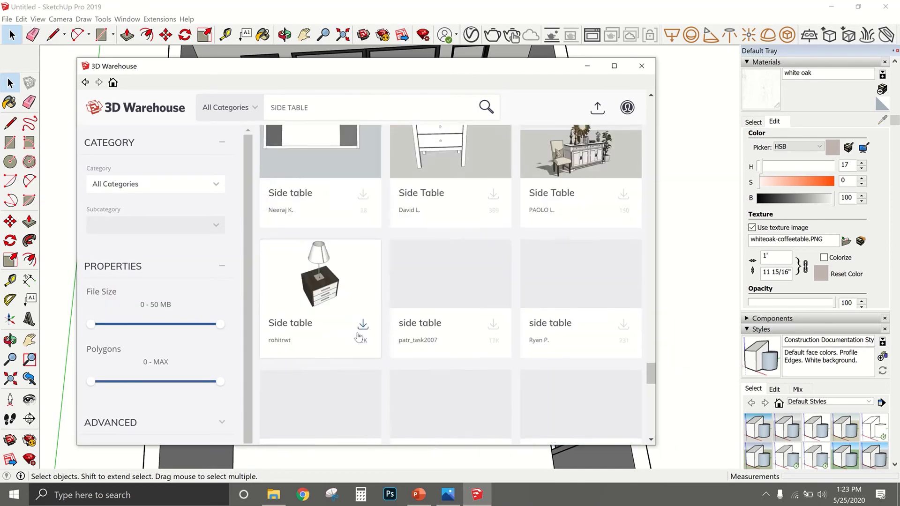
pyautogui.scroll(-5, 363, 324)
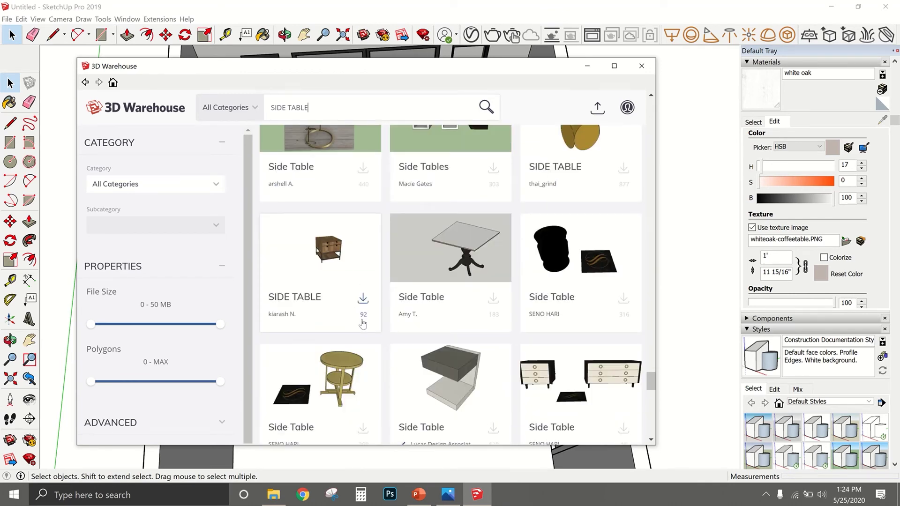
pyautogui.scroll(-8, 363, 324)
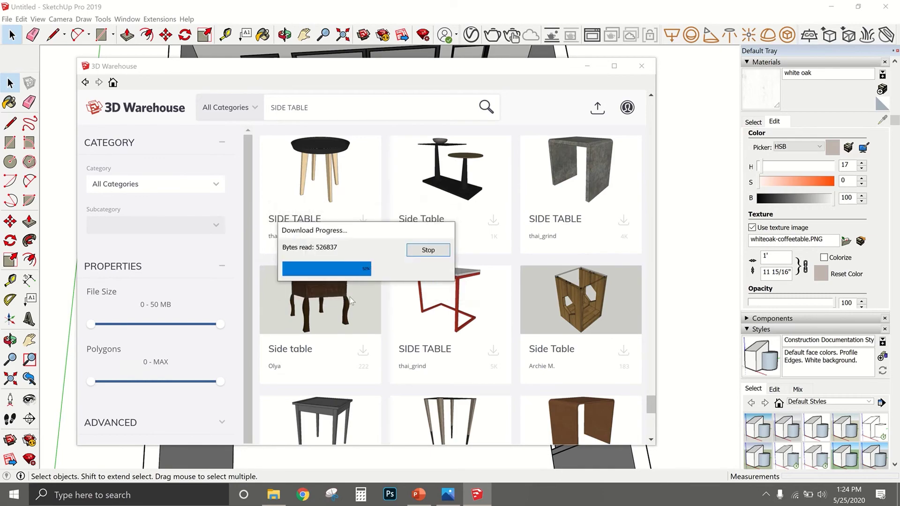
# Explode the round side table and move it against the sectional's arm at the corner of the rug.
pyautogui.rightClick(556, 235)
pyautogui.click(537, 359)
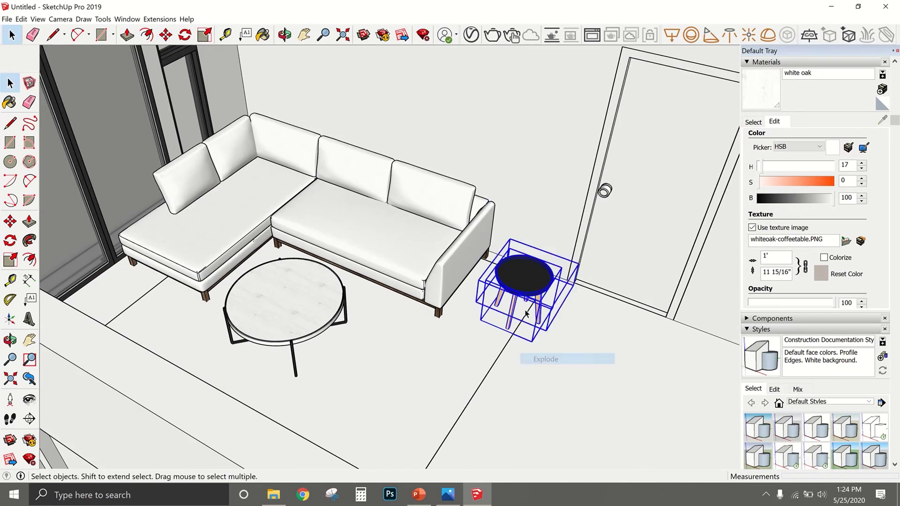
pyautogui.scroll(4, 520, 292)
pyautogui.press('m')
pyautogui.click(452, 372)
pyautogui.press('space')
pyautogui.moveTo(351, 254); pyautogui.dragTo(263, 357, button='middle')
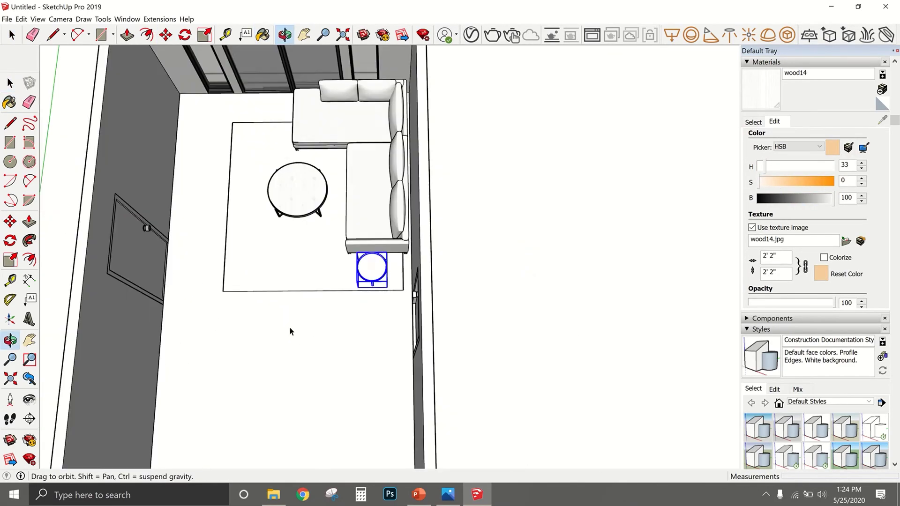
# Search the 3D Warehouse for "accent chair" and look through the first results.
pyautogui.click(9, 440)
pyautogui.moveTo(309, 107); pyautogui.dragTo(225, 122)
pyautogui.write('accent chair')
pyautogui.press('Return')
pyautogui.scroll(-5, 306, 341)
pyautogui.scroll(1, 305, 341)
pyautogui.moveTo(365, 66); pyautogui.dragTo(407, 105)
pyautogui.scroll(1, 660, 288)
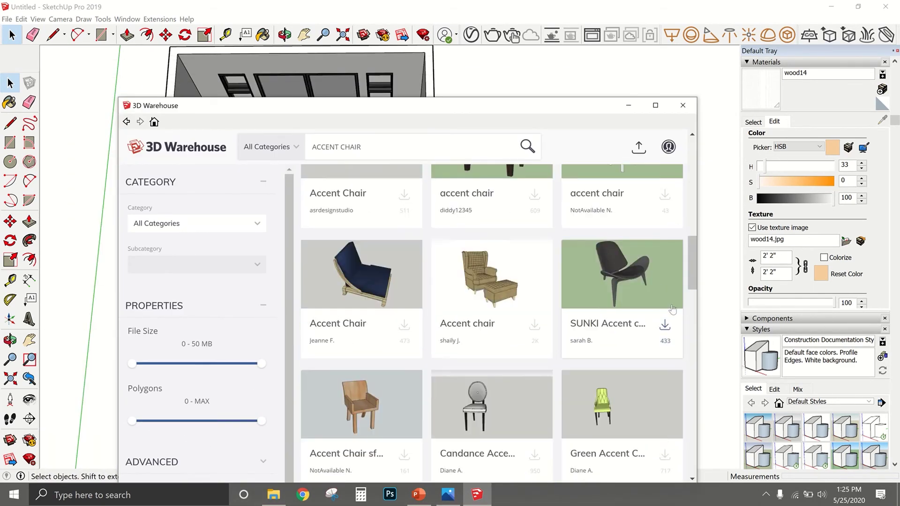
# Browse further accent chair models as candidates and stop the downloads in progress.
pyautogui.click(467, 289)
pyautogui.click(400, 321)
pyautogui.scroll(-8, 403, 327)
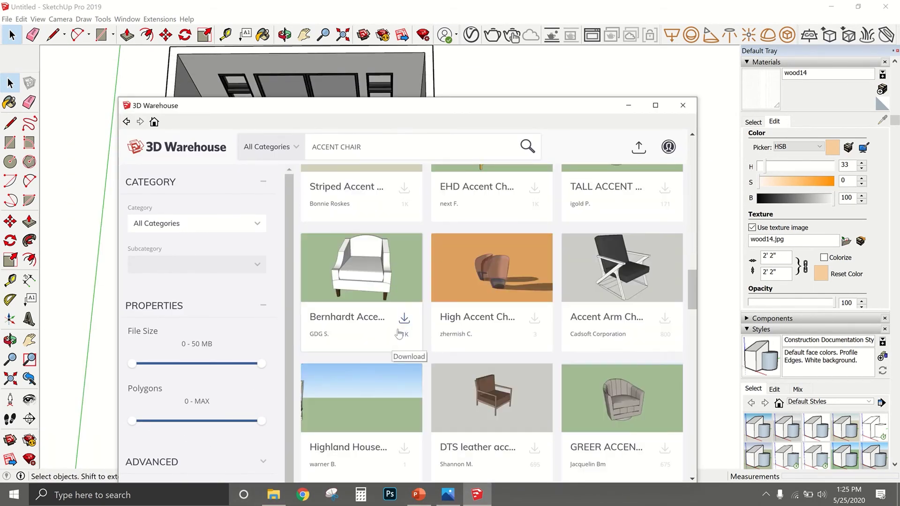
pyautogui.scroll(-3, 521, 355)
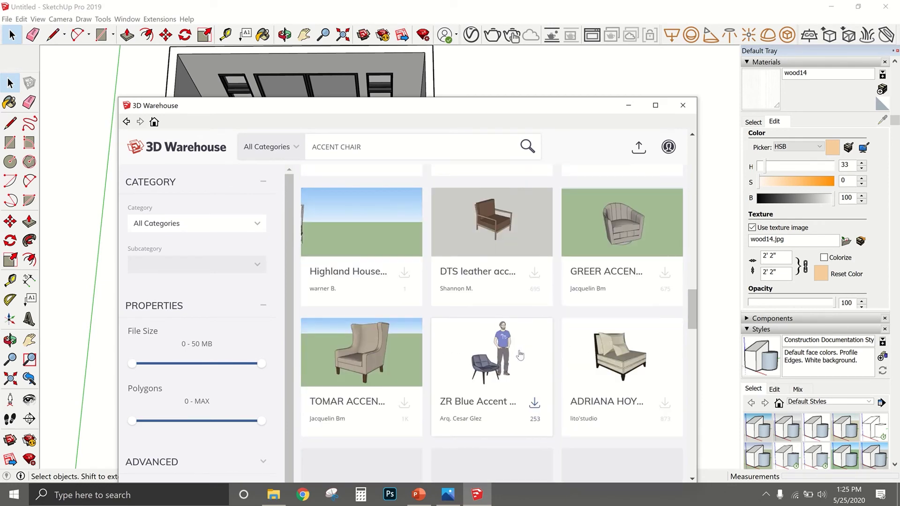
pyautogui.scroll(-10, 550, 333)
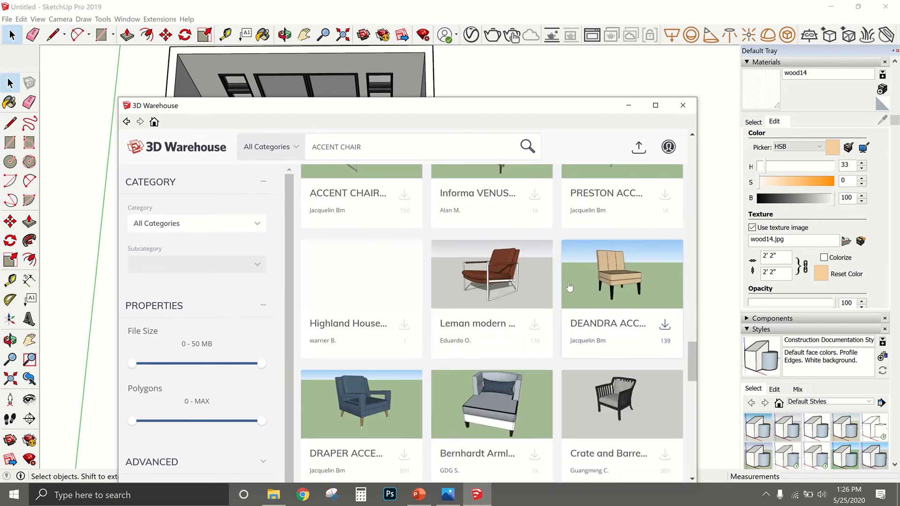
pyautogui.scroll(-6, 573, 278)
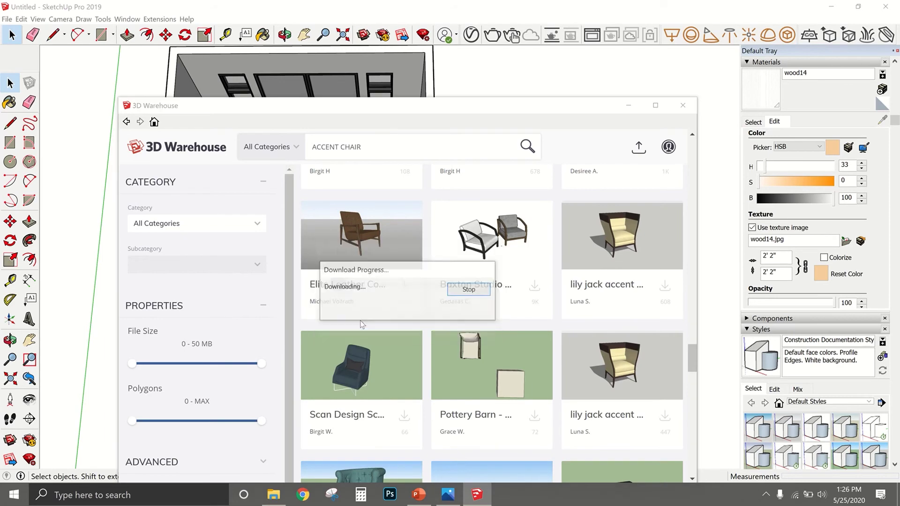
pyautogui.click(470, 290)
pyautogui.scroll(-5, 395, 324)
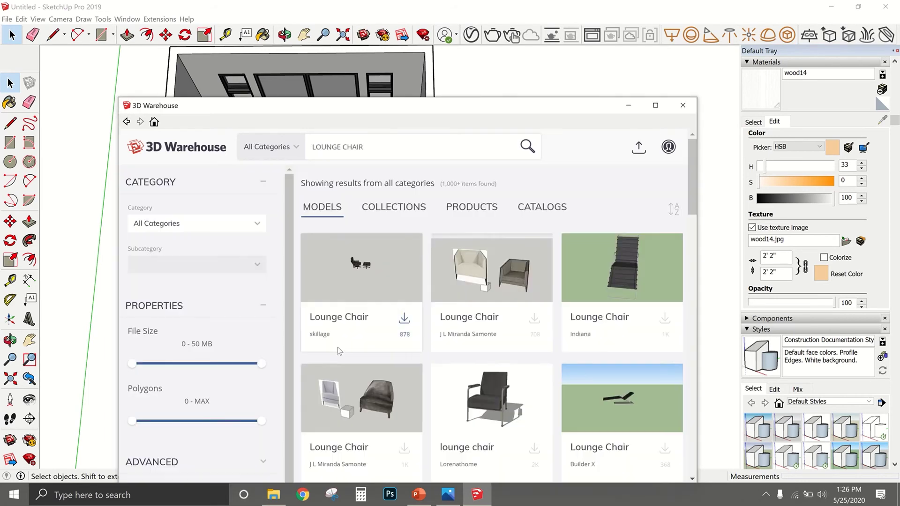
# Load a lounge chair from the LOUNGE CHAIR results, place it on the rug's free front corner and rotate it.
pyautogui.scroll(-6, 339, 351)
pyautogui.click(404, 354)
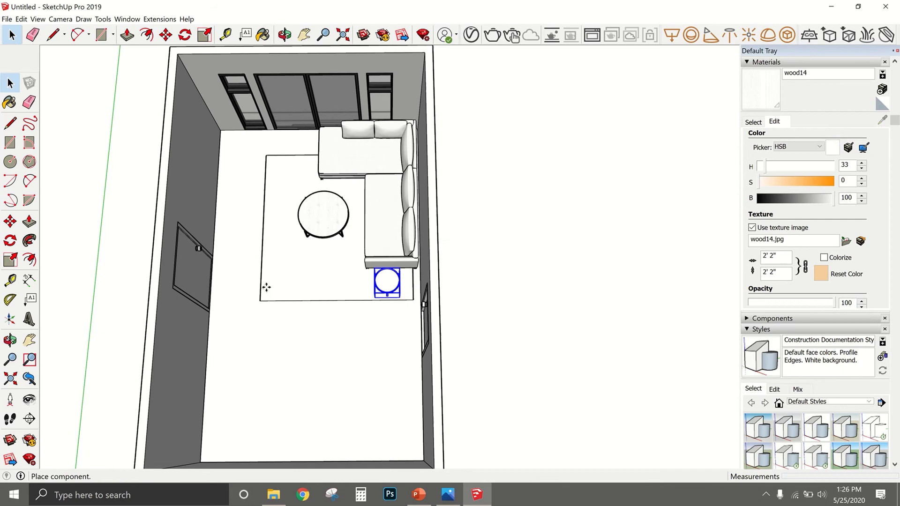
pyautogui.click(266, 287)
pyautogui.scroll(3, 266, 287)
pyautogui.press('q')
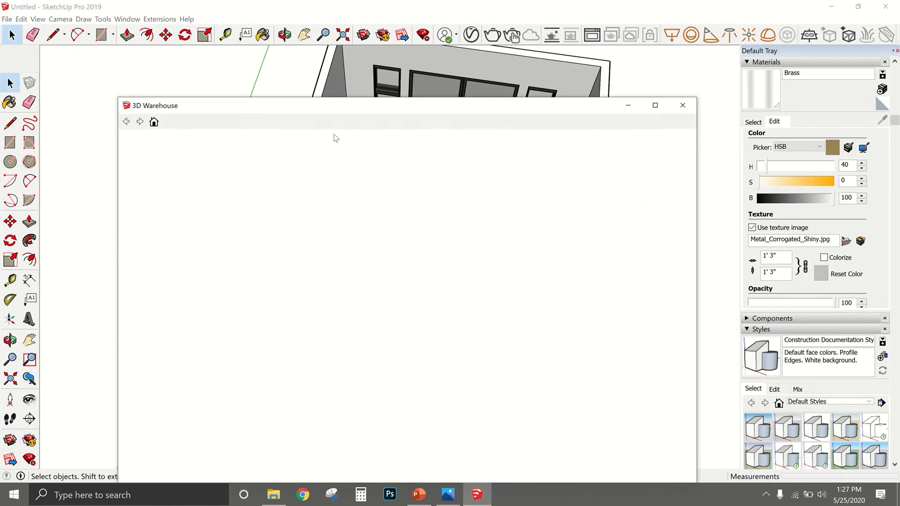
# Load the brown wooden Media Console from a "media console" search and place it against the wall opposite the sectional.
pyautogui.write('media console')
pyautogui.press('Return')
pyautogui.scroll(-2, 535, 334)
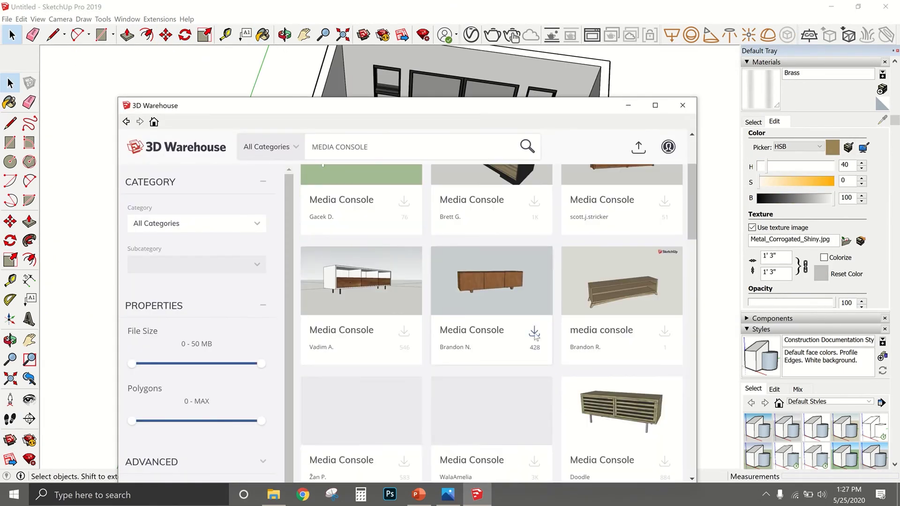
pyautogui.click(534, 334)
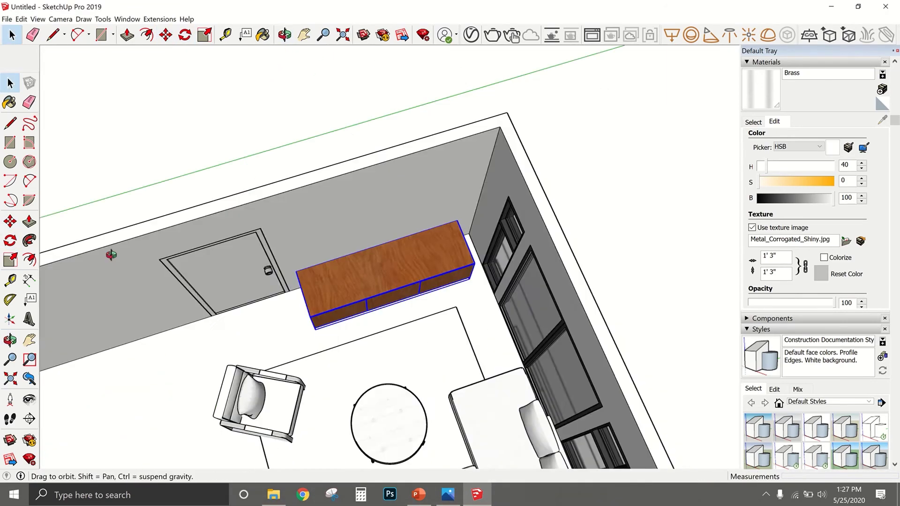
pyautogui.keyDown('alt'); pyautogui.click(410, 242); pyautogui.keyUp('alt')
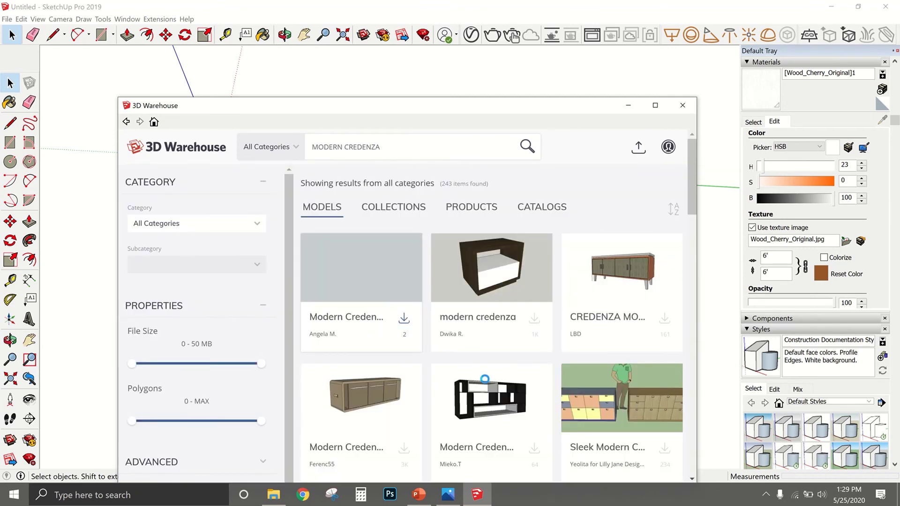
# Find a modern credenza and a dining table in the 3D Warehouse and place them in the dining end of the room.
pyautogui.scroll(-6, 447, 370)
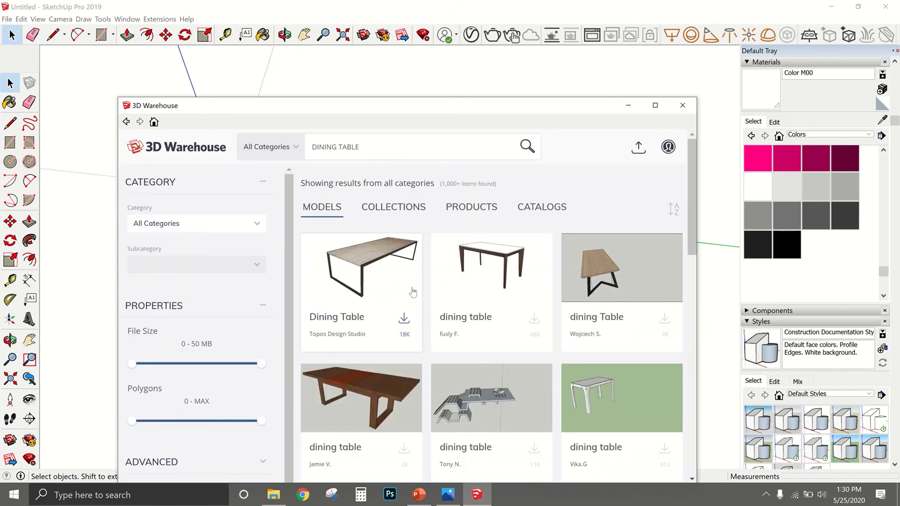
pyautogui.scroll(-4, 412, 292)
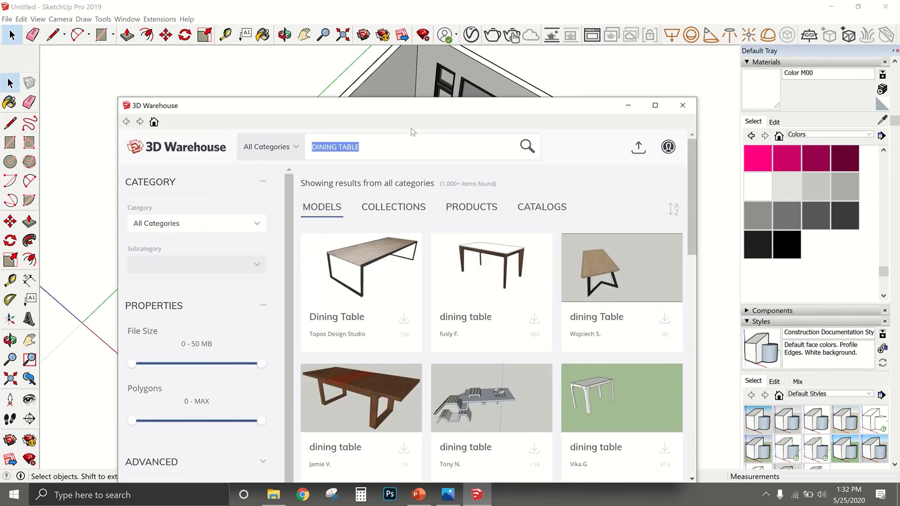
# Load a dining chair from a "dining chair" search and arrange two copies along each long side of the dining table.
pyautogui.write('dining chair')
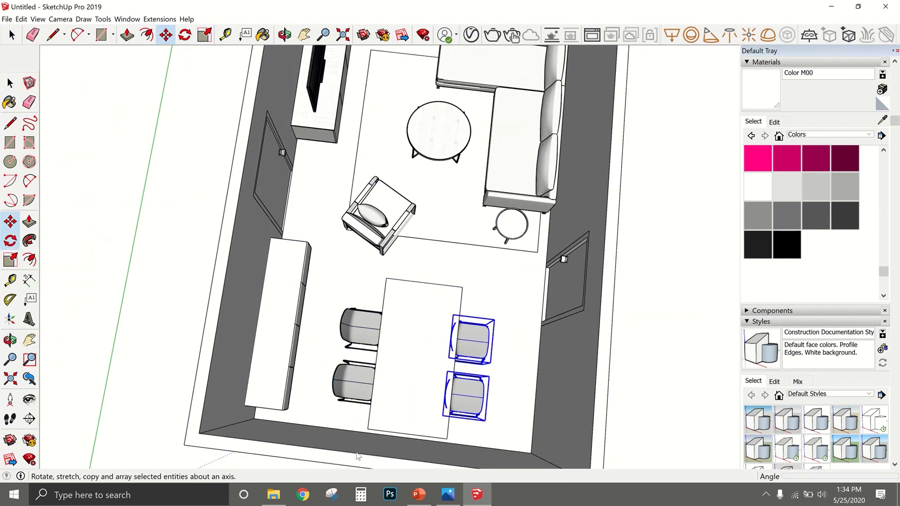
pyautogui.scroll(3, 460, 380)
pyautogui.click(448, 340)
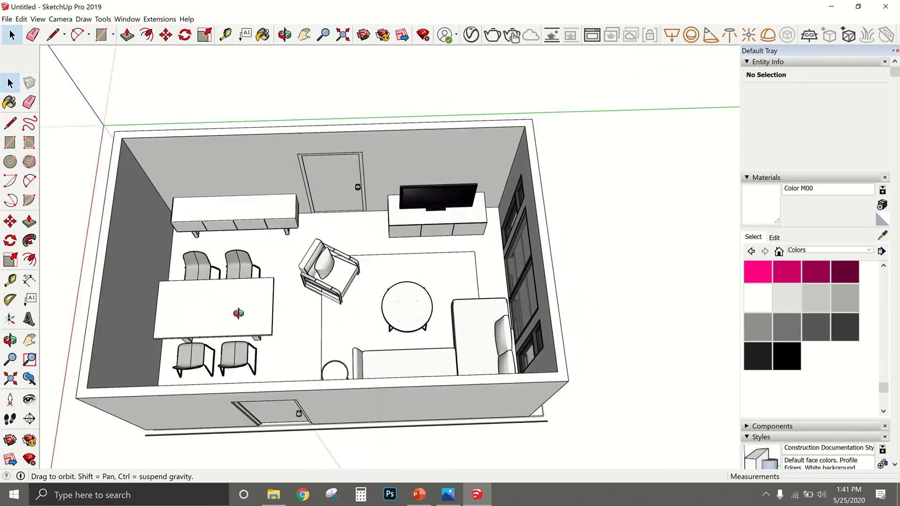
# Review the furnished room's overall layout from above and from several sides.
pyautogui.moveTo(239, 314); pyautogui.dragTo(483, 234)
pyautogui.moveTo(483, 234); pyautogui.dragTo(665, 211, button='middle')
pyautogui.scroll(5, 372, 232)
pyautogui.moveTo(373, 232); pyautogui.dragTo(471, 150, button='middle')
pyautogui.scroll(5, 531, 218)
pyautogui.scroll(-2, 524, 244)
pyautogui.moveTo(409, 222); pyautogui.dragTo(381, 289, button='middle')
pyautogui.moveTo(493, 268); pyautogui.dragTo(261, 366, button='middle')
pyautogui.moveTo(463, 286); pyautogui.dragTo(360, 310, button='middle')
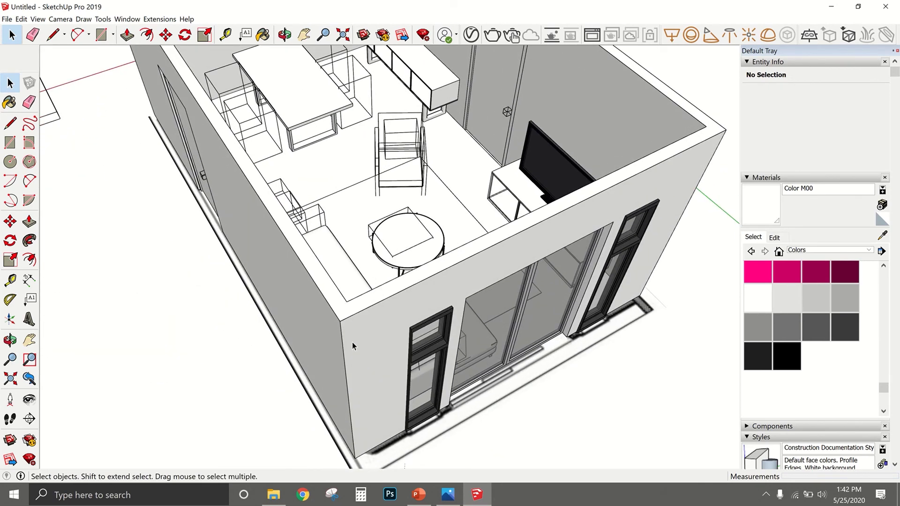
# Examine the living area through the sliding glass doors and from above the window wall.
pyautogui.scroll(-2, 408, 294)
pyautogui.scroll(3, 554, 276)
pyautogui.moveTo(553, 276); pyautogui.dragTo(479, 169, button='middle')
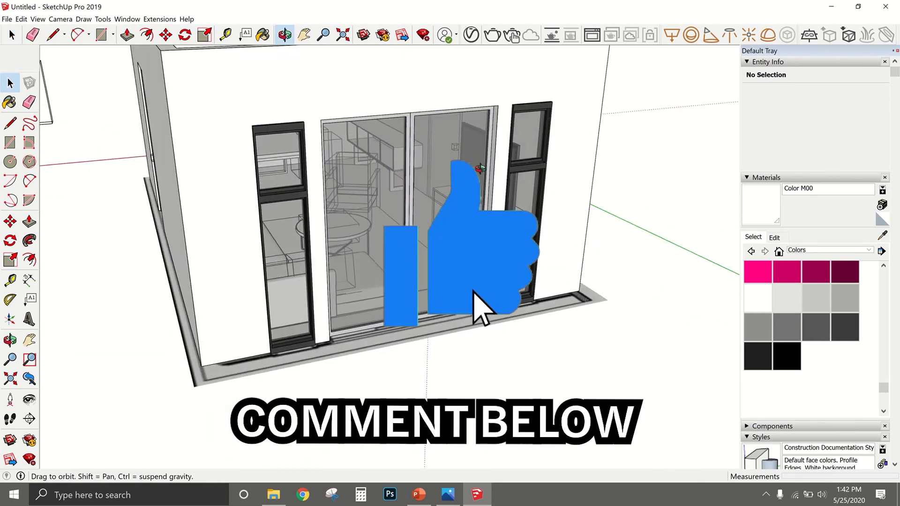
pyautogui.scroll(5, 468, 160)
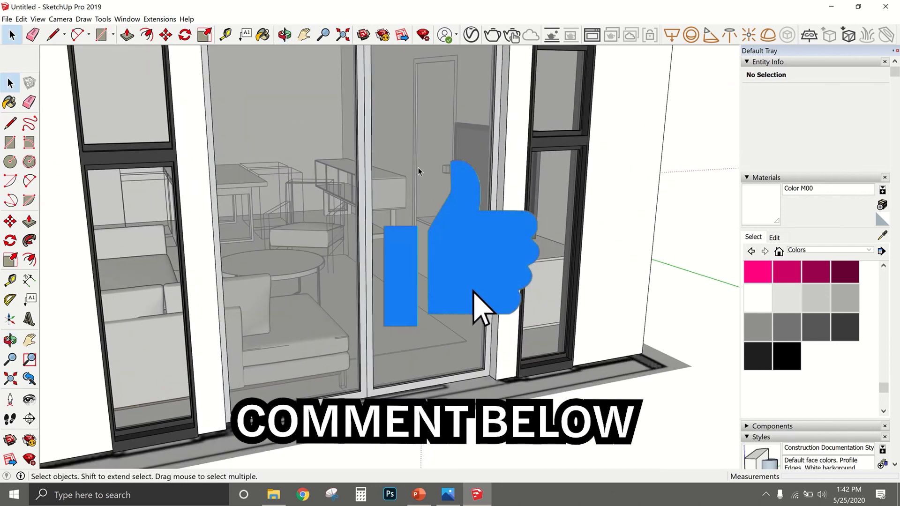
pyautogui.scroll(6, 475, 300)
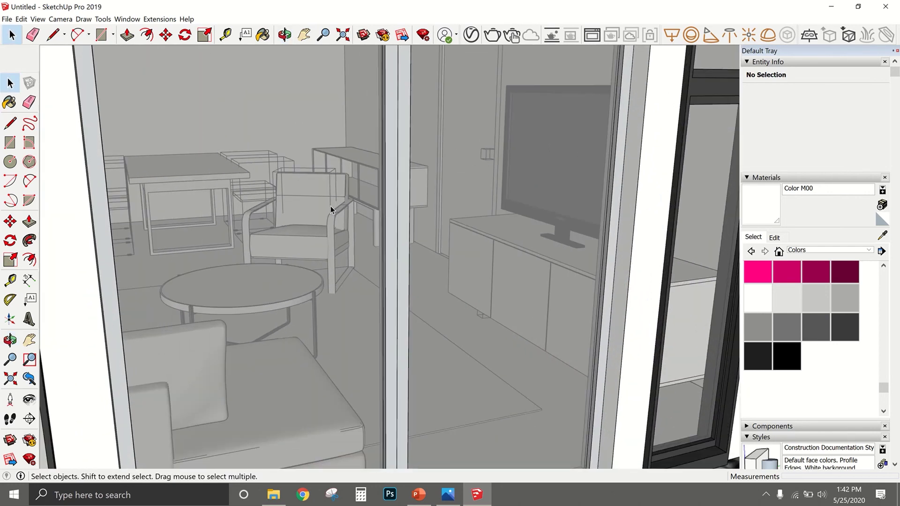
pyautogui.scroll(2, 330, 210)
pyautogui.moveTo(328, 203); pyautogui.dragTo(378, 416, button='middle')
pyautogui.scroll(-3, 378, 416)
pyautogui.scroll(-8, 322, 338)
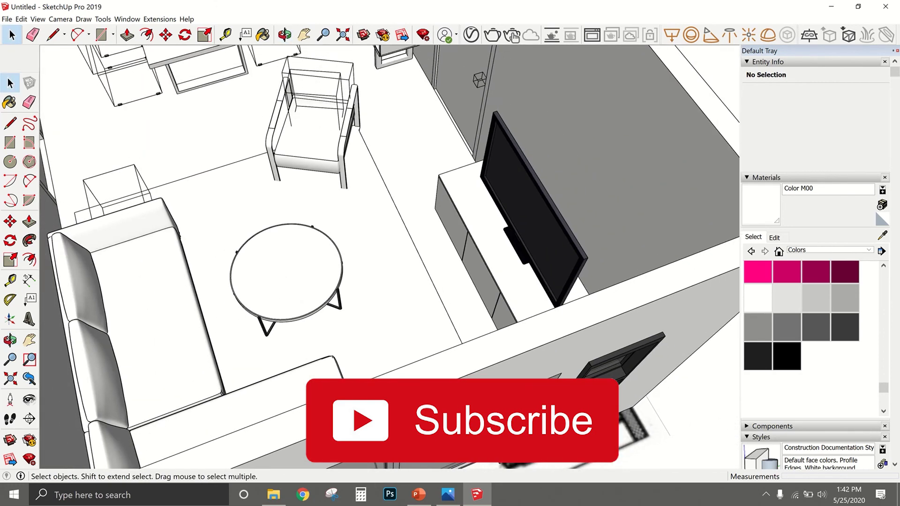
pyautogui.moveTo(322, 338); pyautogui.dragTo(325, 343, button='middle')
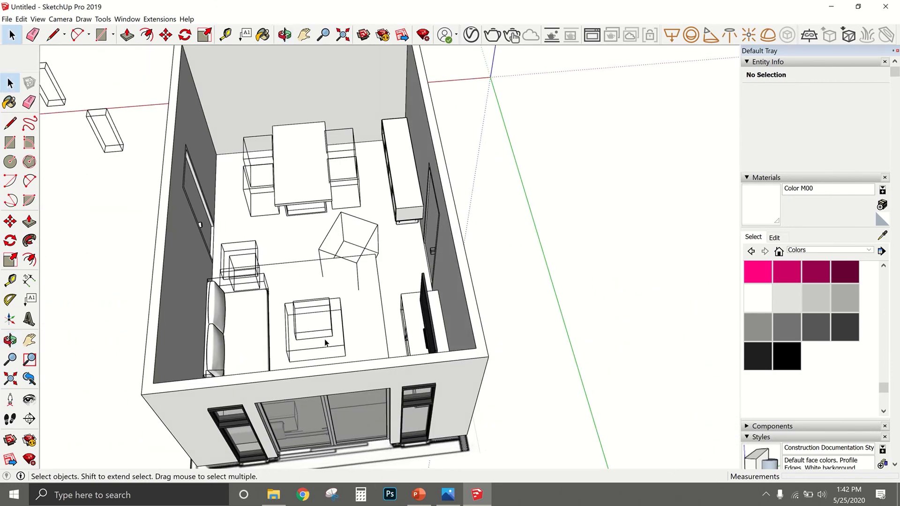